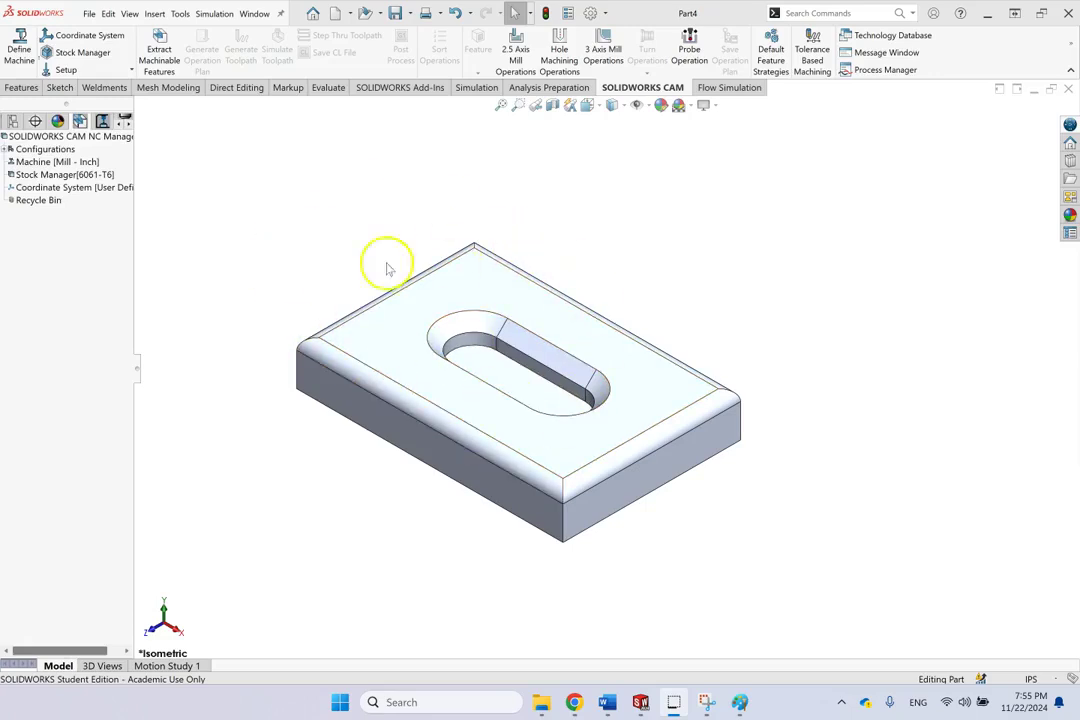
Define the machine as Mill - Inch, reviewing its tool crib and post processor settings before accepting
click(349, 189)
click(19, 52)
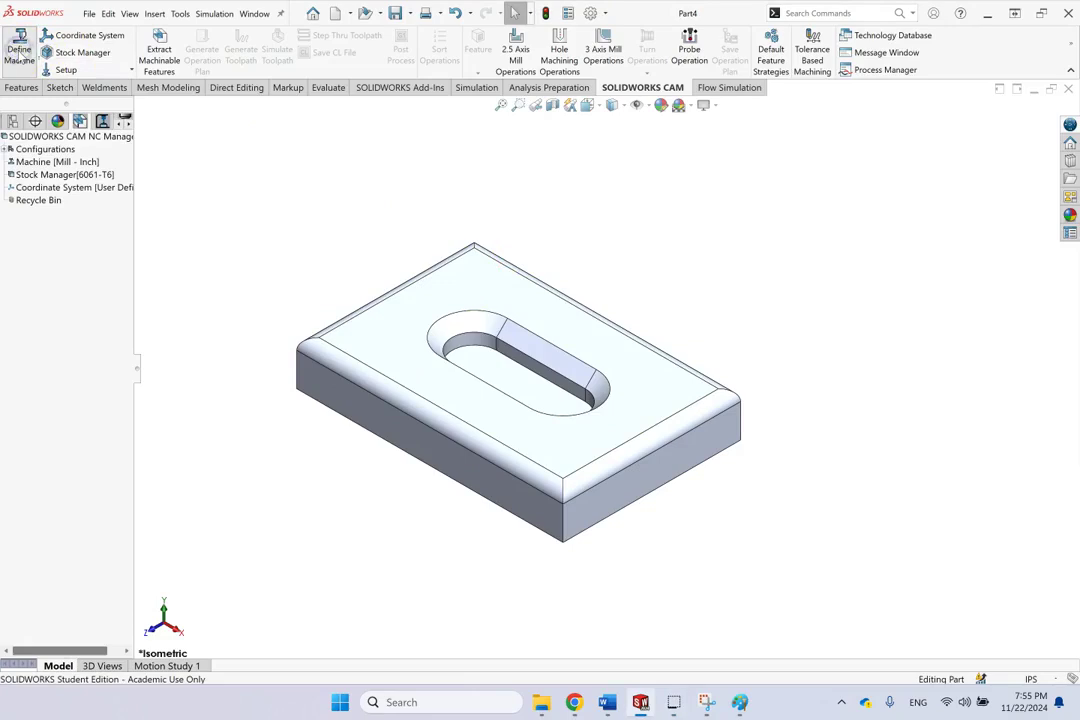
click(313, 162)
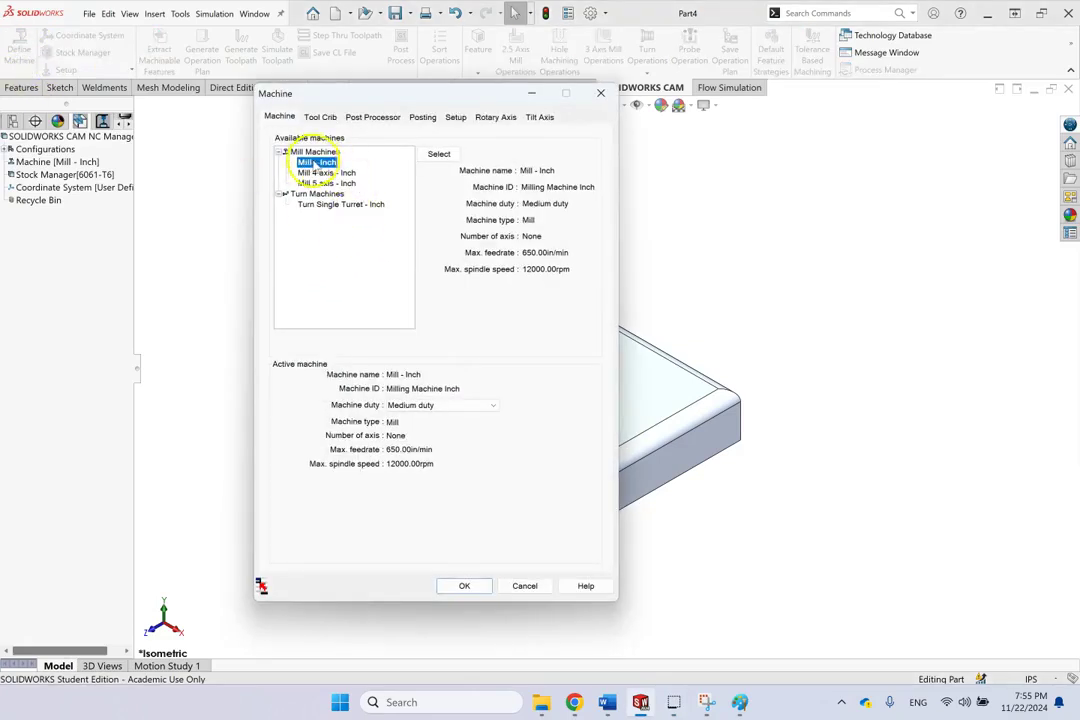
click(439, 154)
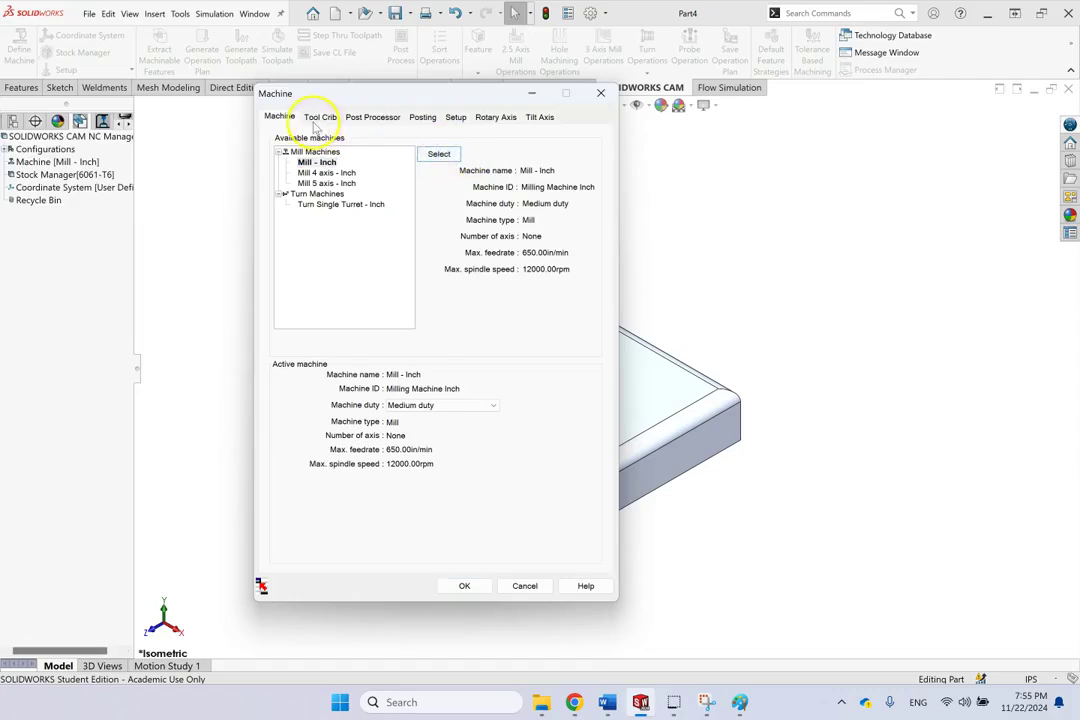
click(318, 119)
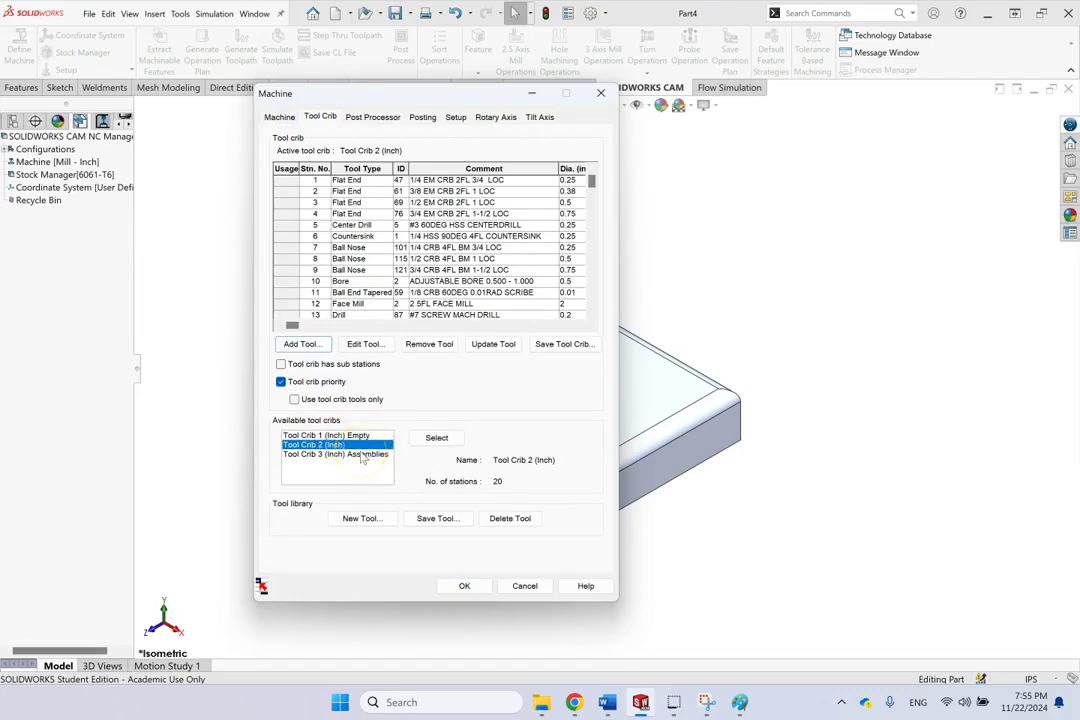
click(365, 118)
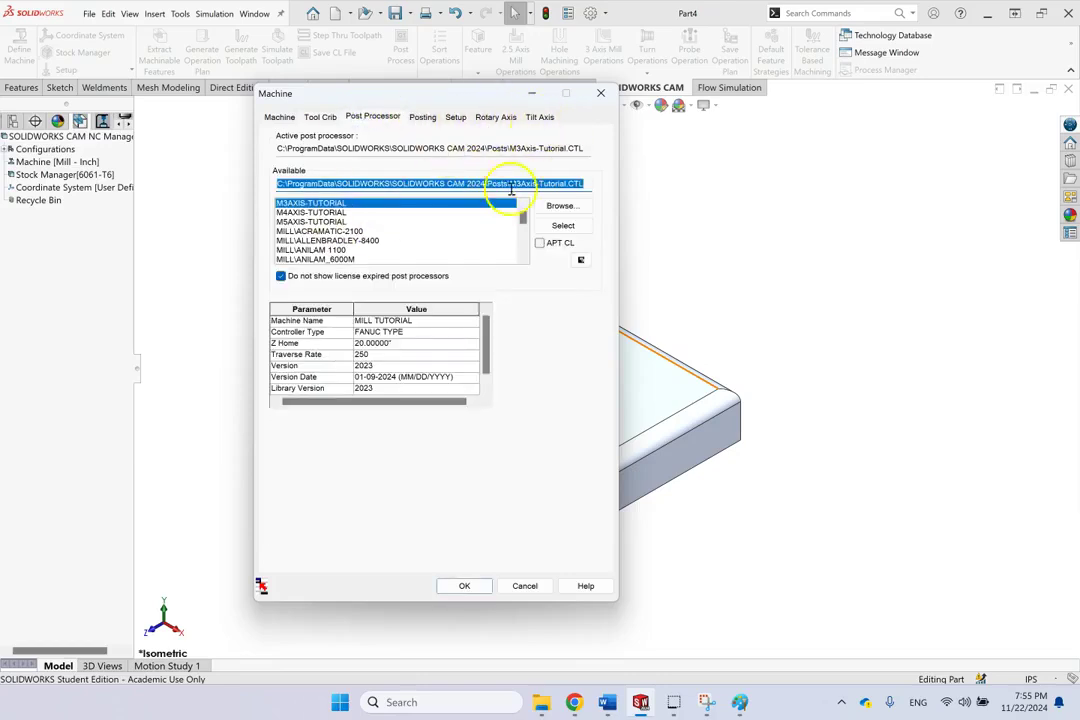
click(462, 587)
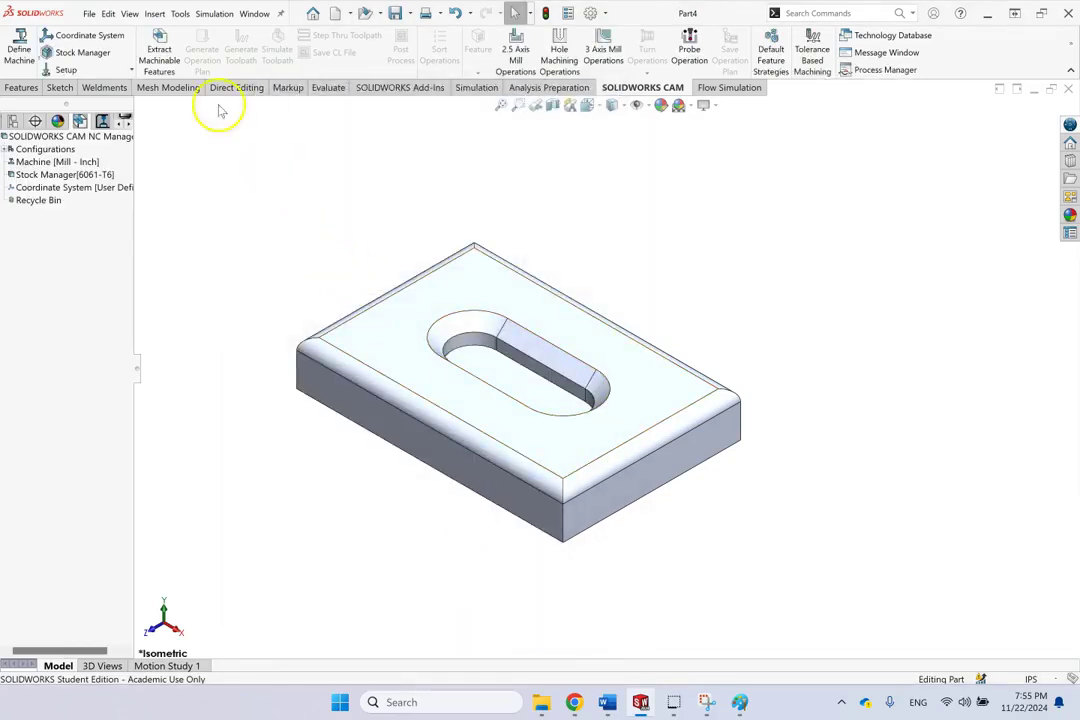
Review and accept the user-defined fixture coordinate system with its corner vertex origin and edge-based Z axis
click(90, 35)
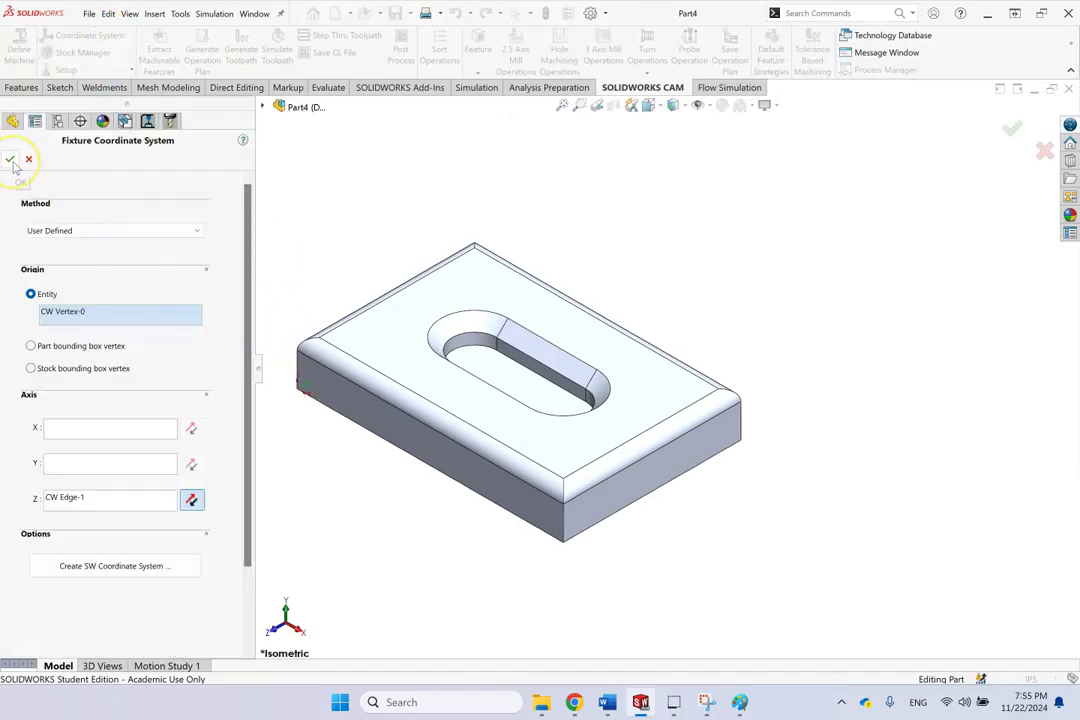
scroll(299, 386, down, 5)
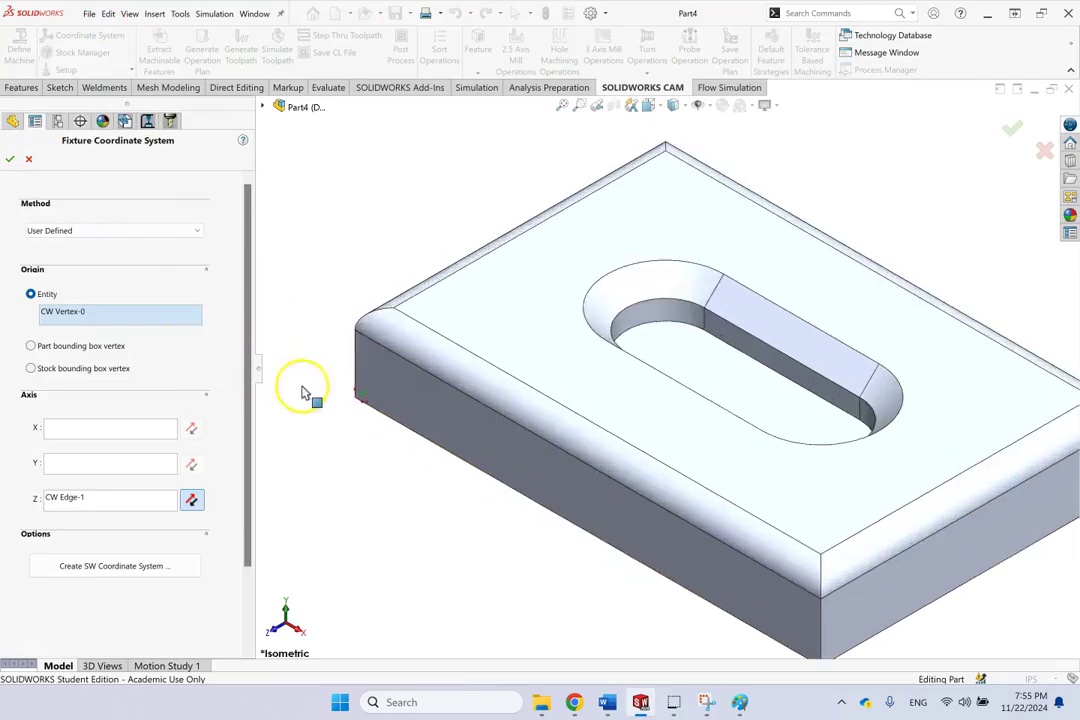
click(10, 158)
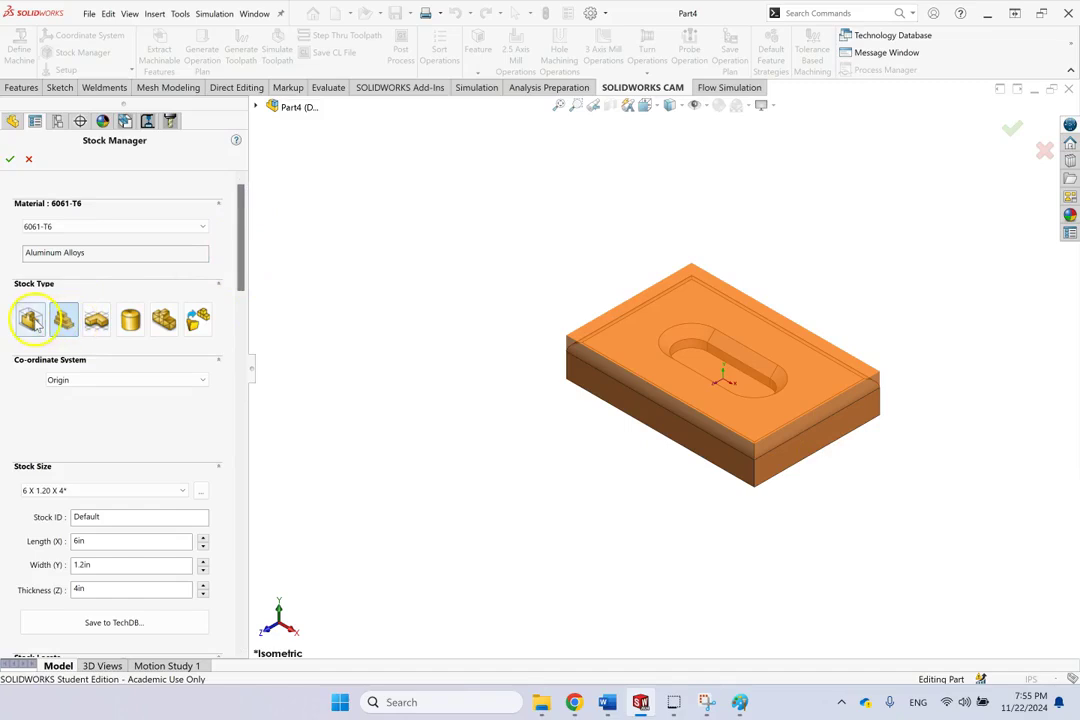
Use the pre-defined bounding box stock type in the Stock Manager and review the stock's size and Y width
click(68, 322)
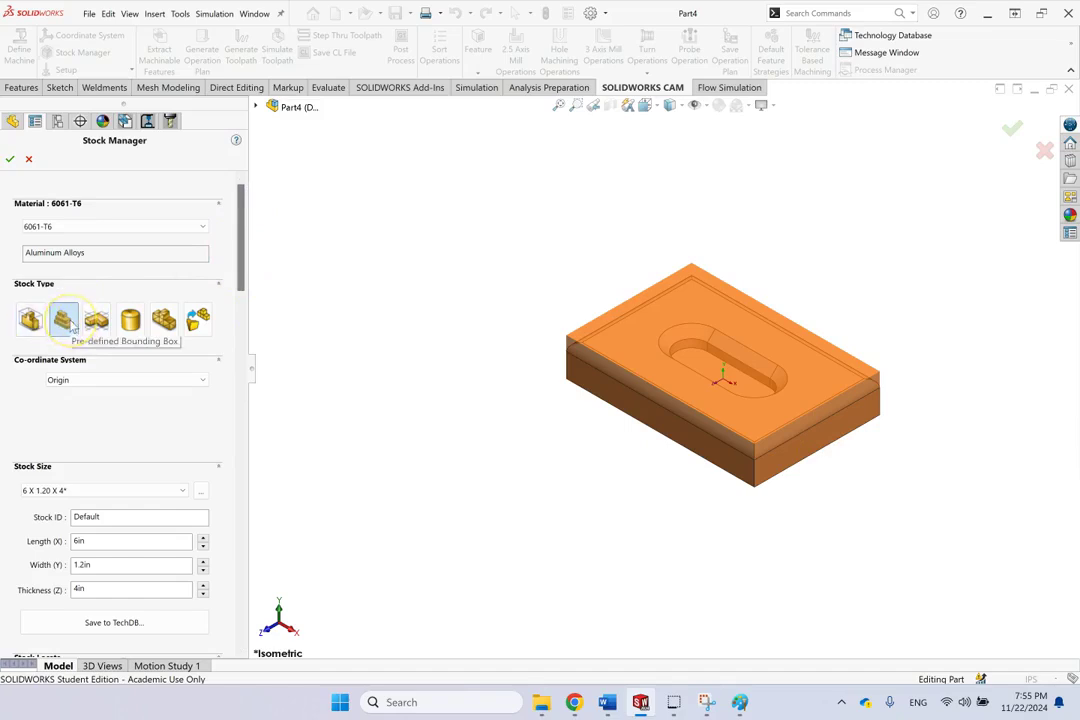
drag(241, 275, 245, 317)
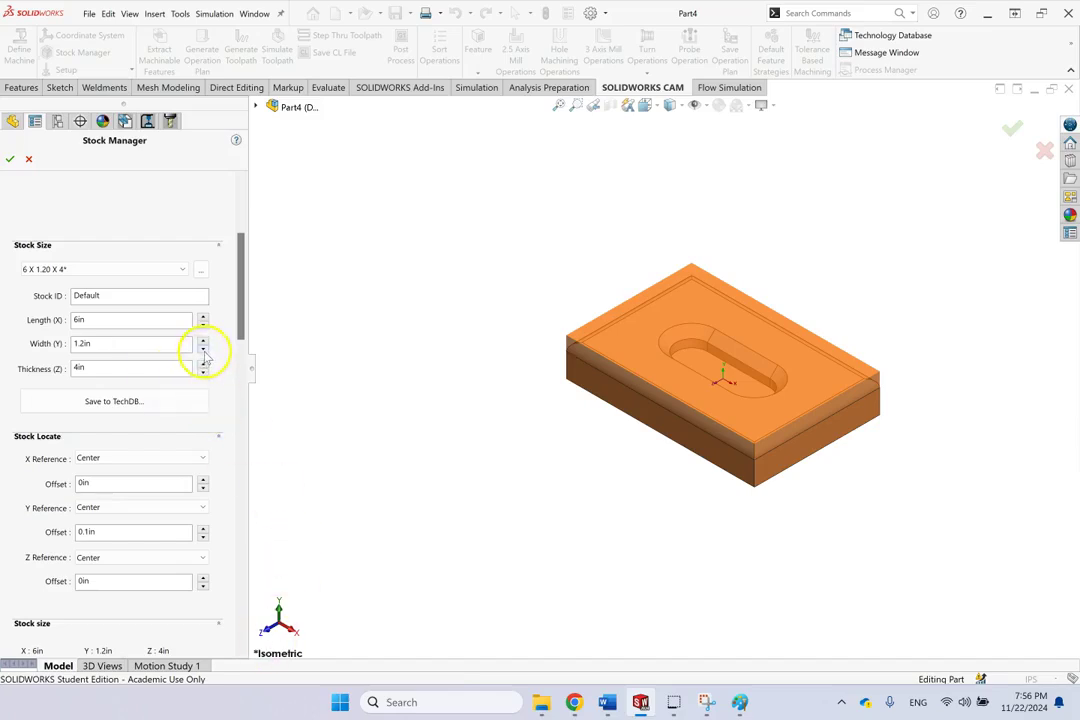
click(171, 347)
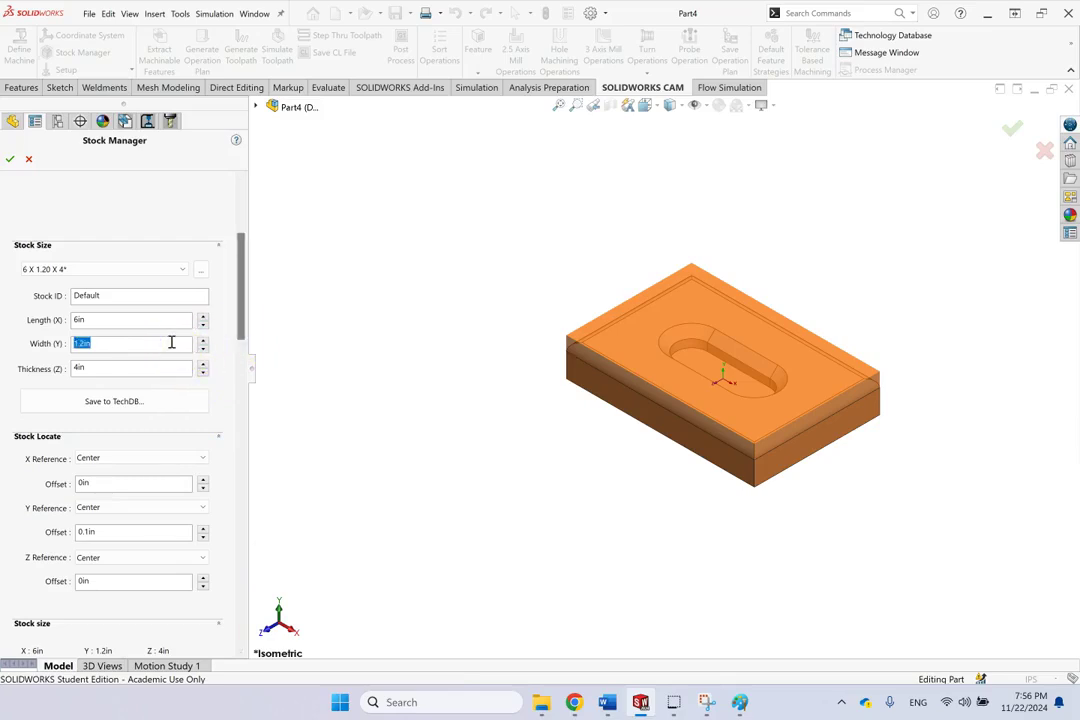
scroll(575, 348, down, 2)
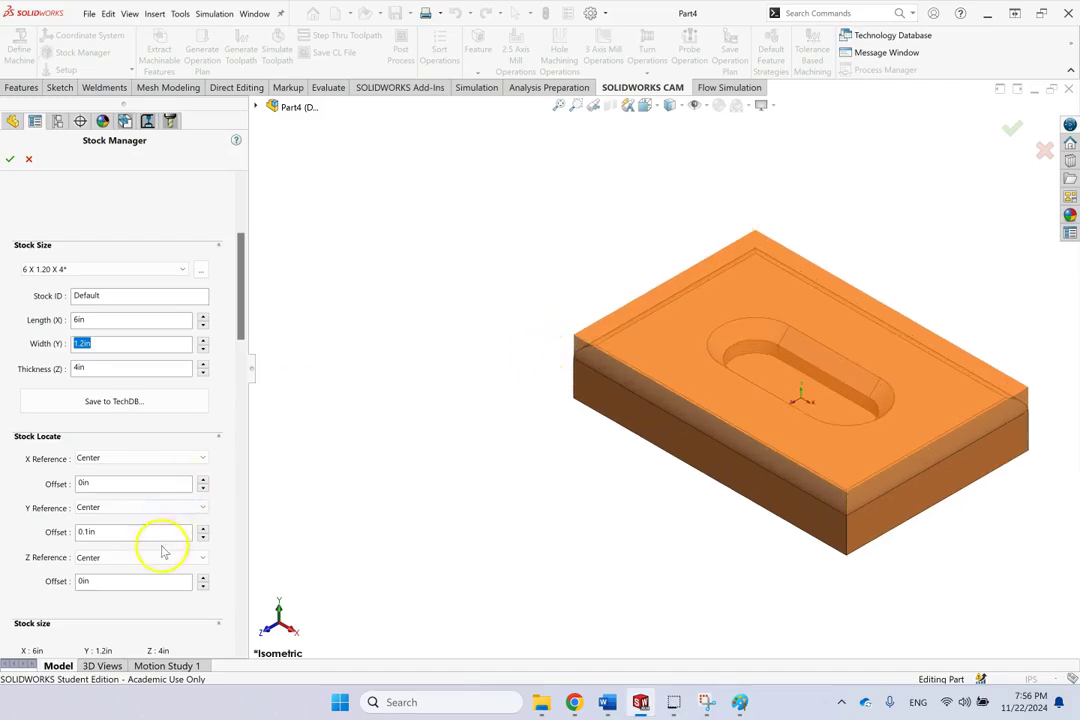
Set the stock's Y offset to 0 in and check the stock against the part from the front
click(202, 537)
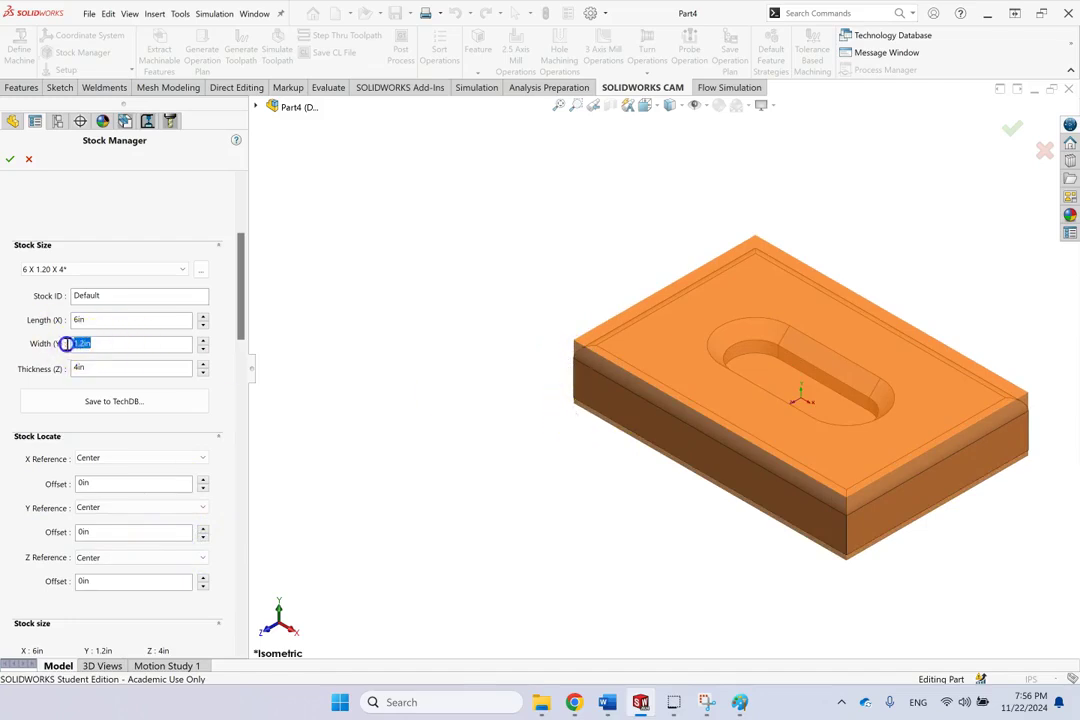
click(101, 345)
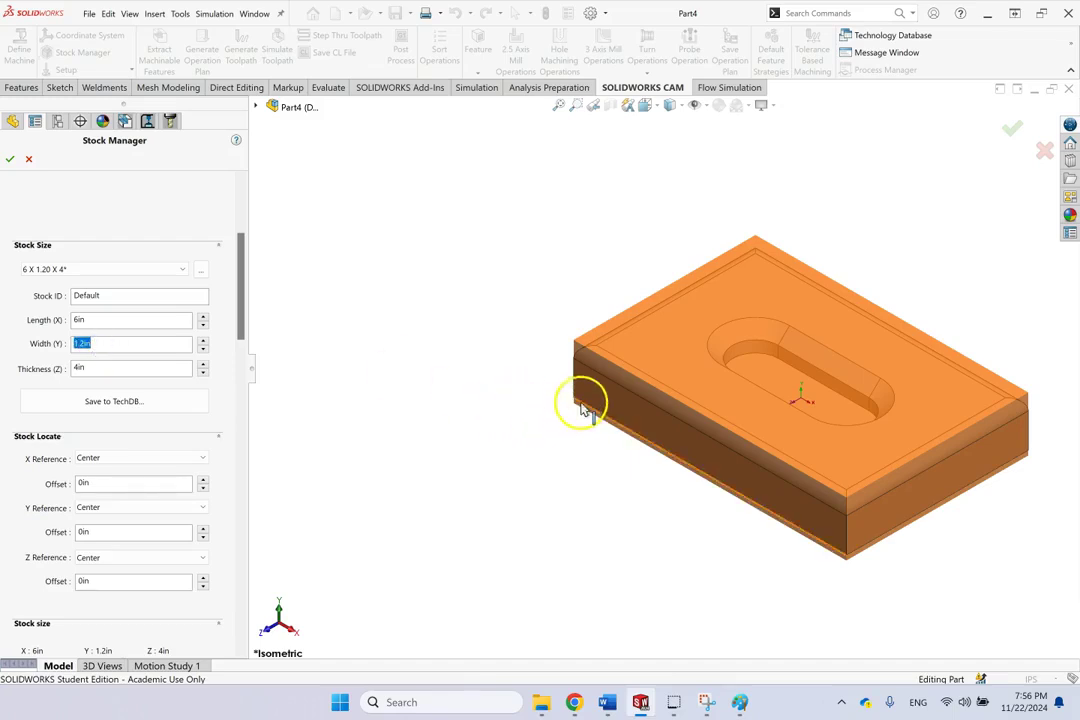
scroll(583, 320, up, 3)
key(space)
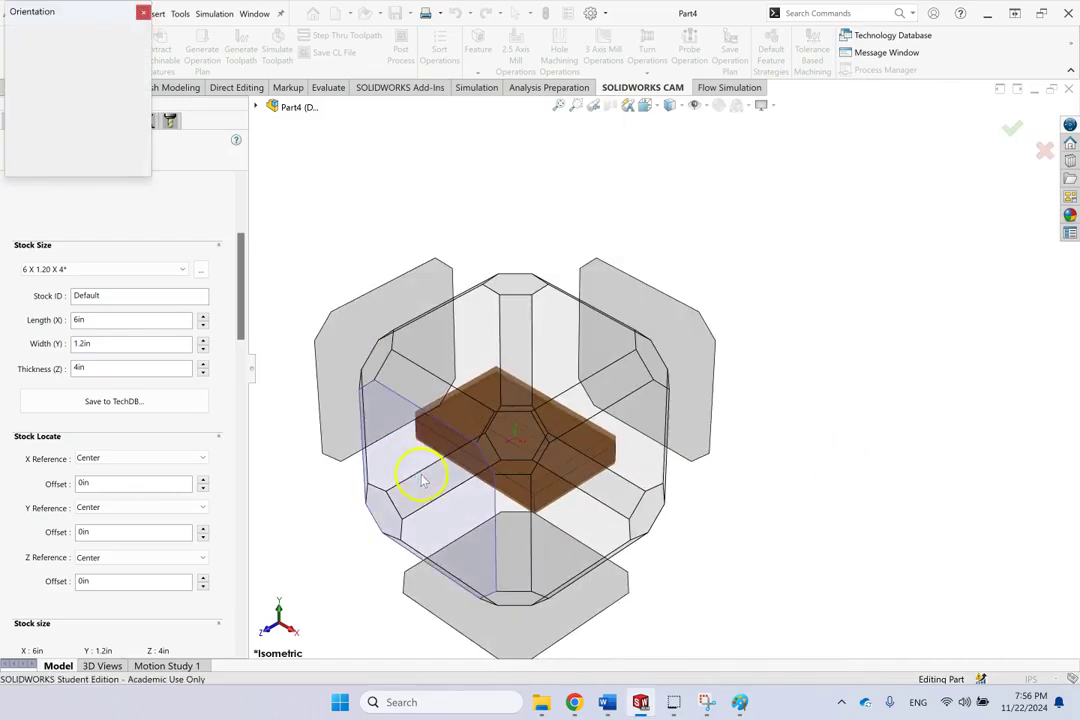
click(432, 450)
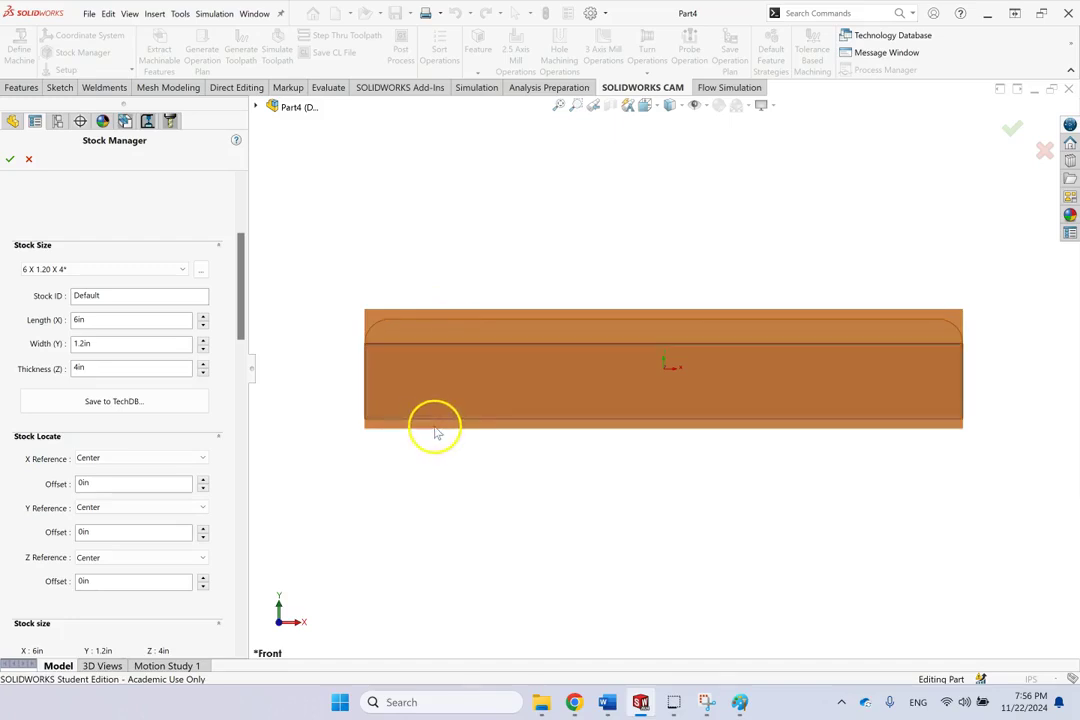
Set the stock's Y offset to 0.1 in and accept the stock definition
click(203, 527)
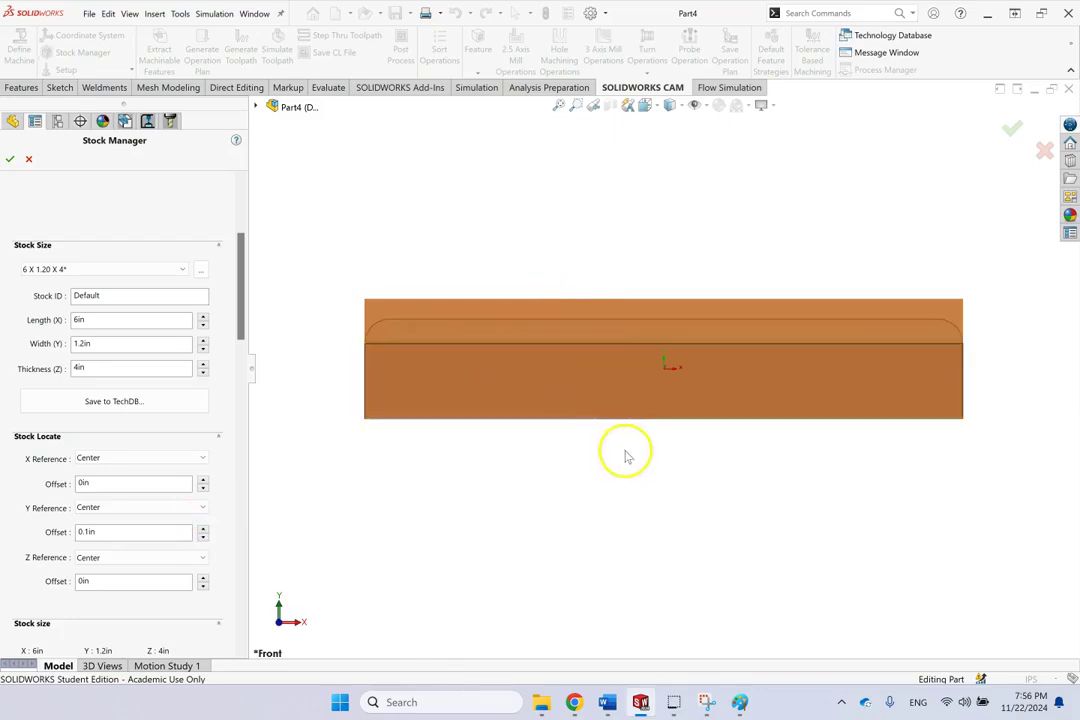
middle_drag(588, 440, 548, 343)
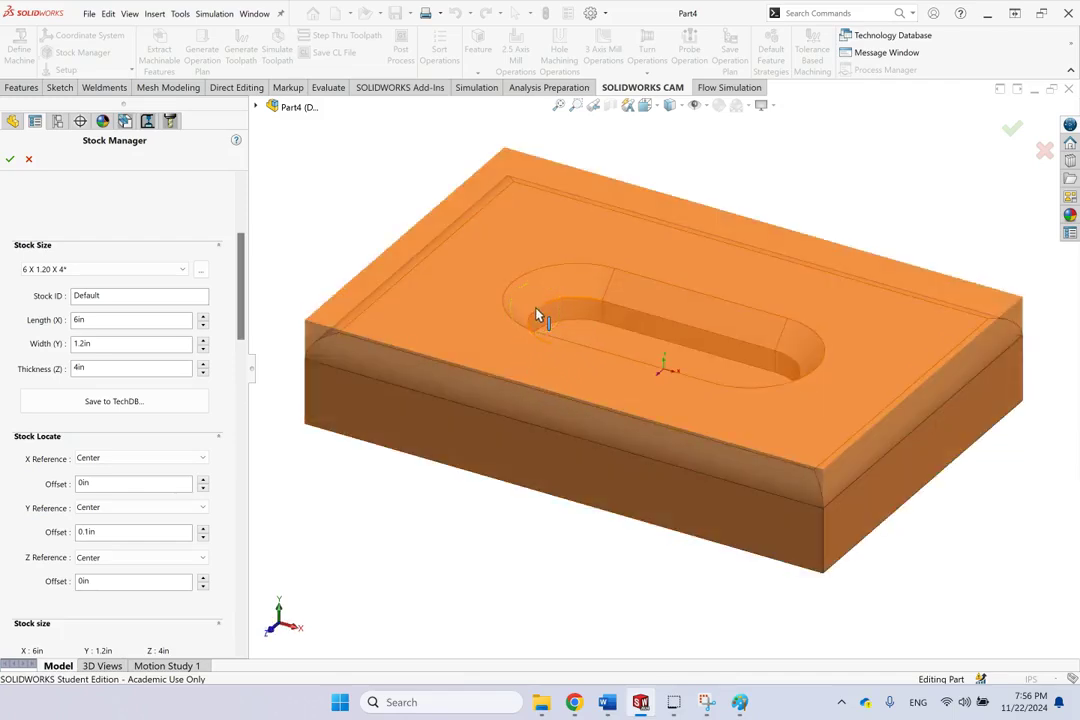
key(ctrl+1)
key(ctrl+7)
click(521, 316)
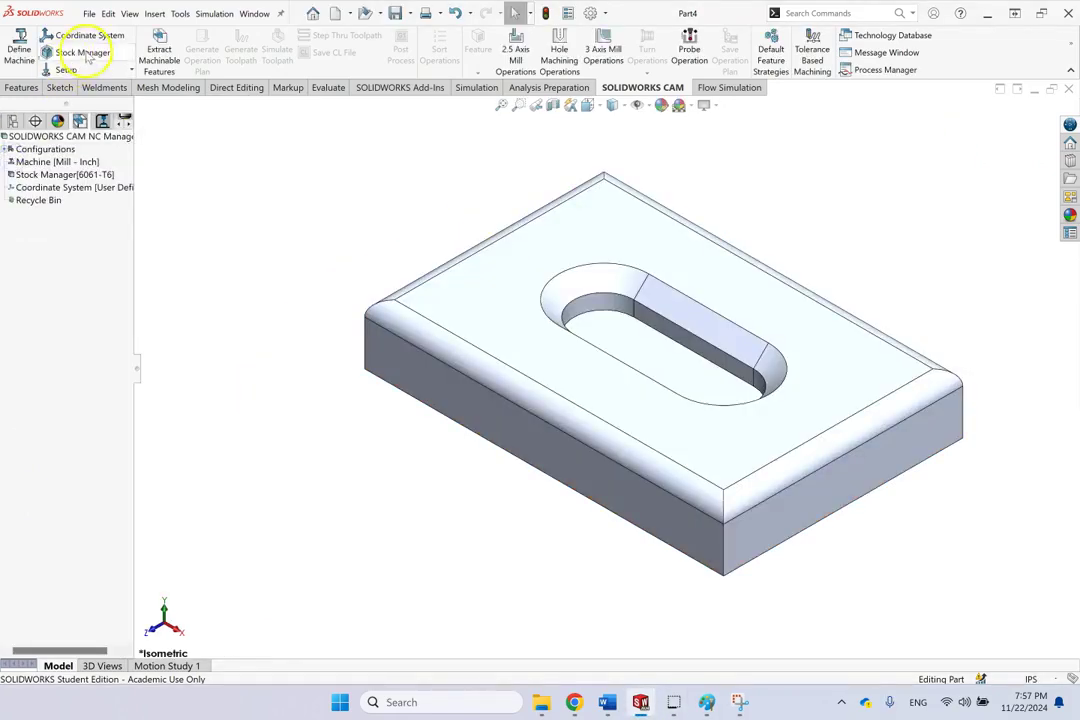
Create a mill setup using the part's top face as the setup entity
click(65, 68)
click(72, 89)
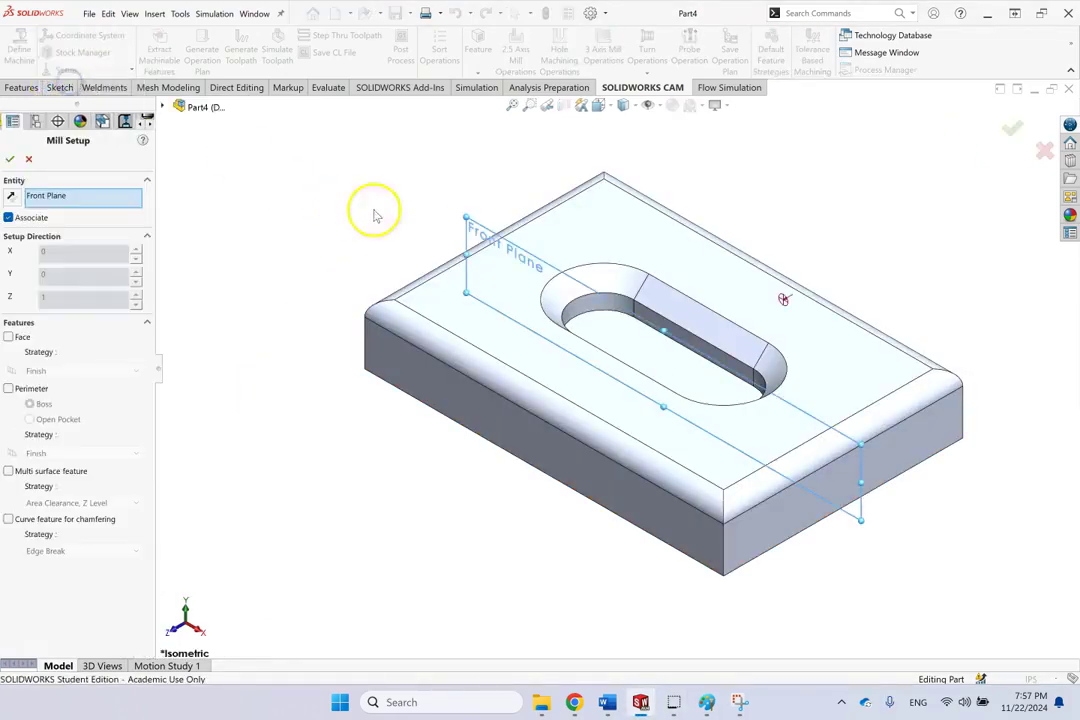
click(497, 195)
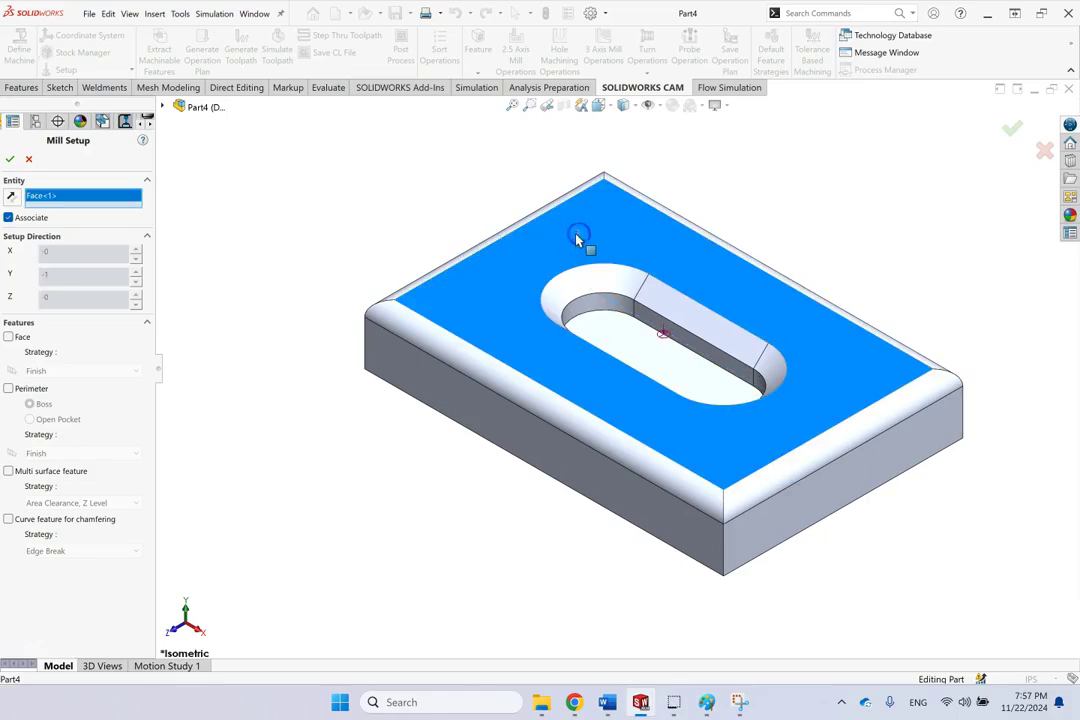
click(10, 160)
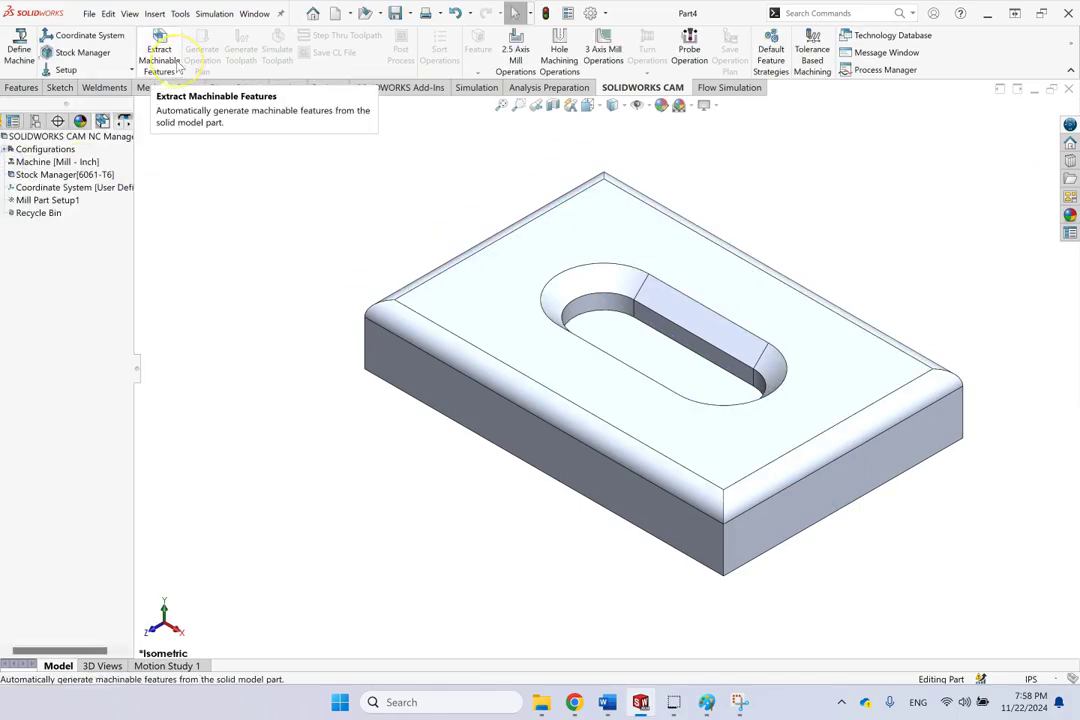
Extract the machinable features from the part and generate an operation plan for the obround pocket
click(178, 66)
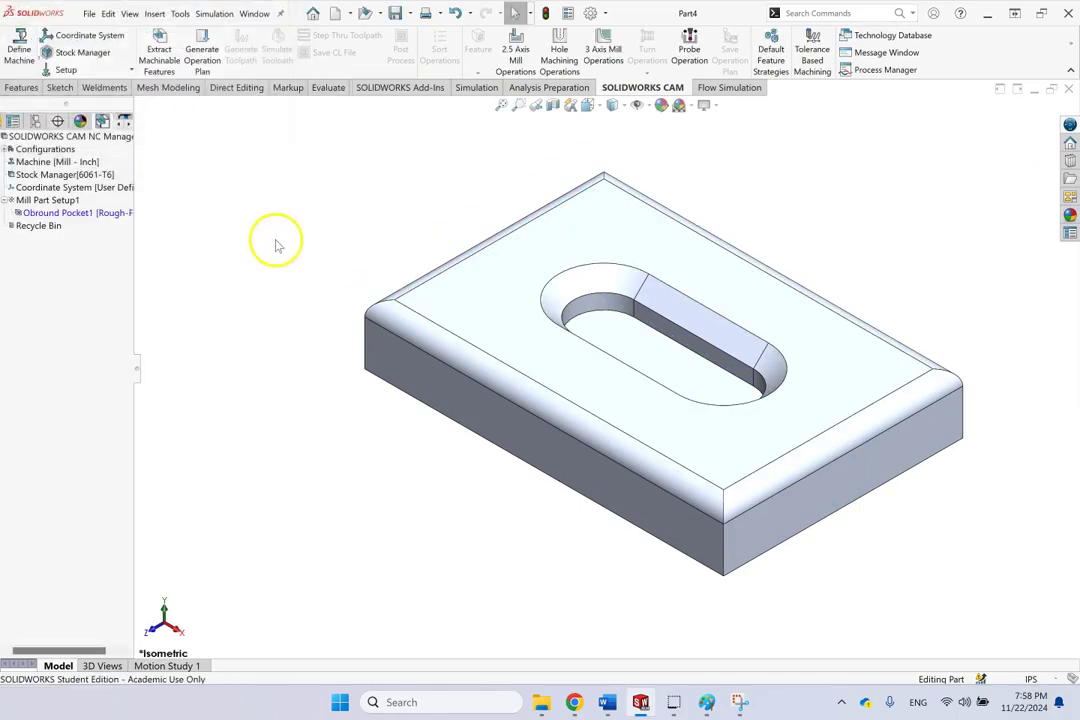
click(75, 212)
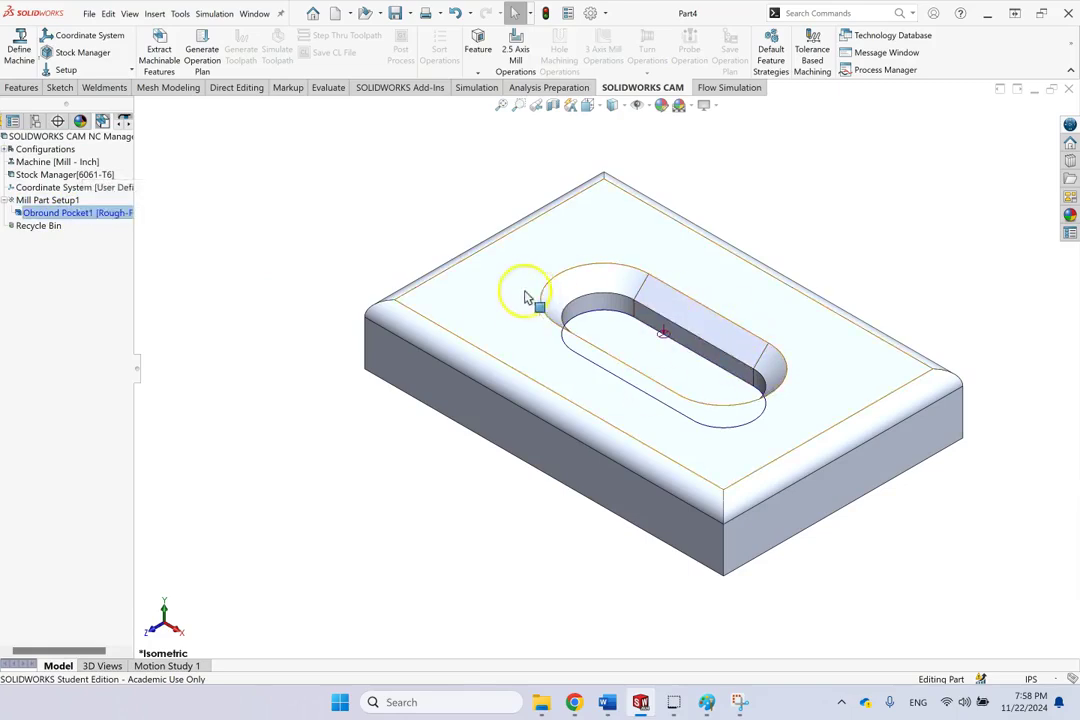
click(201, 55)
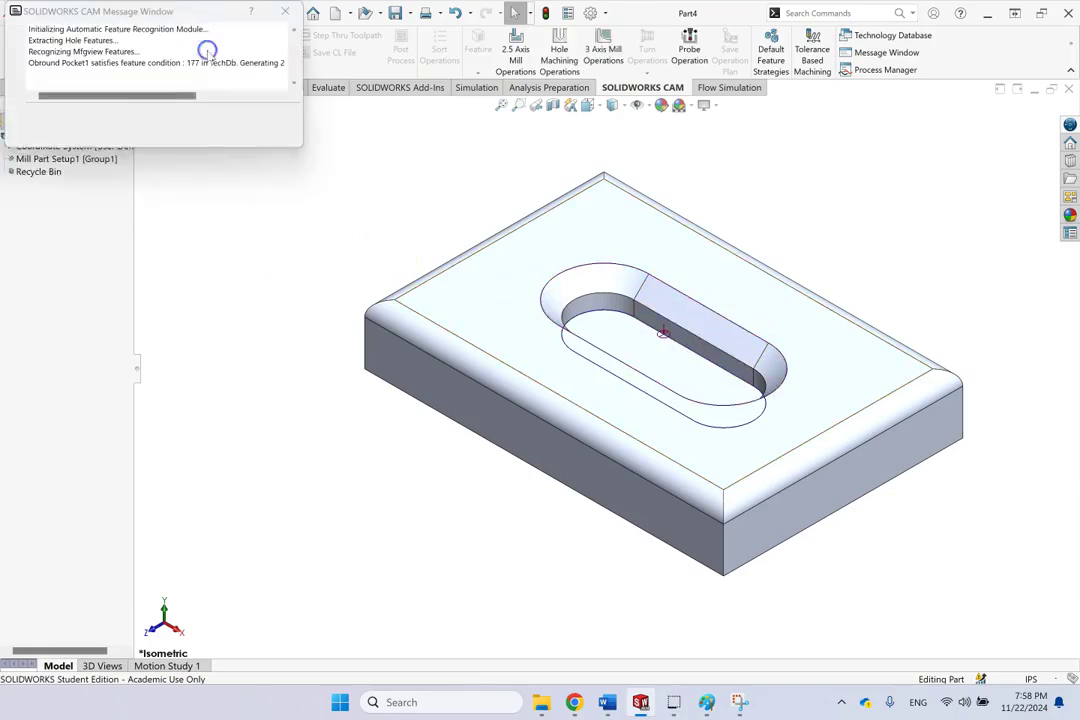
Check the Rough Mill1 and Contour Mill1 operations and generate their toolpaths
click(45, 215)
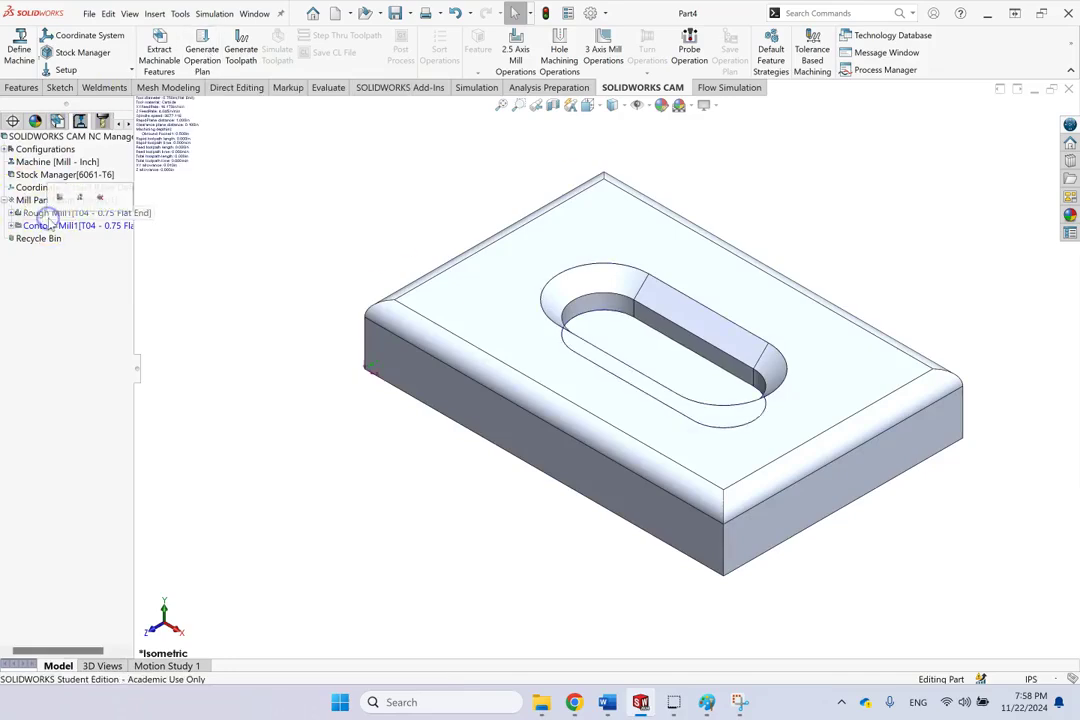
click(48, 225)
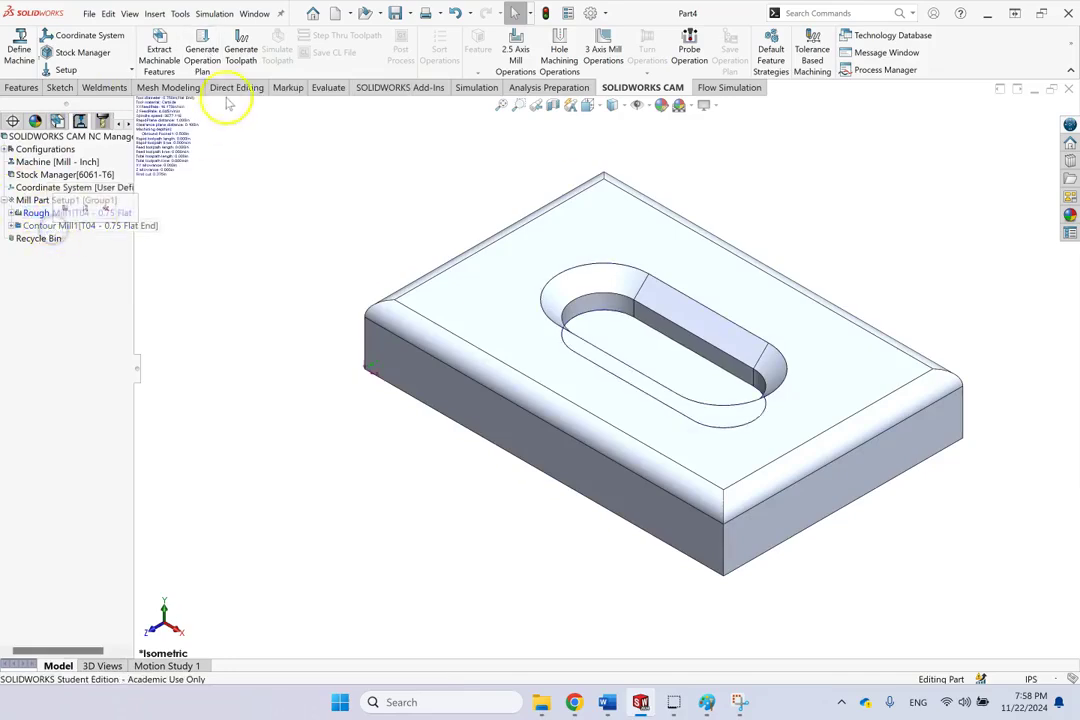
click(243, 50)
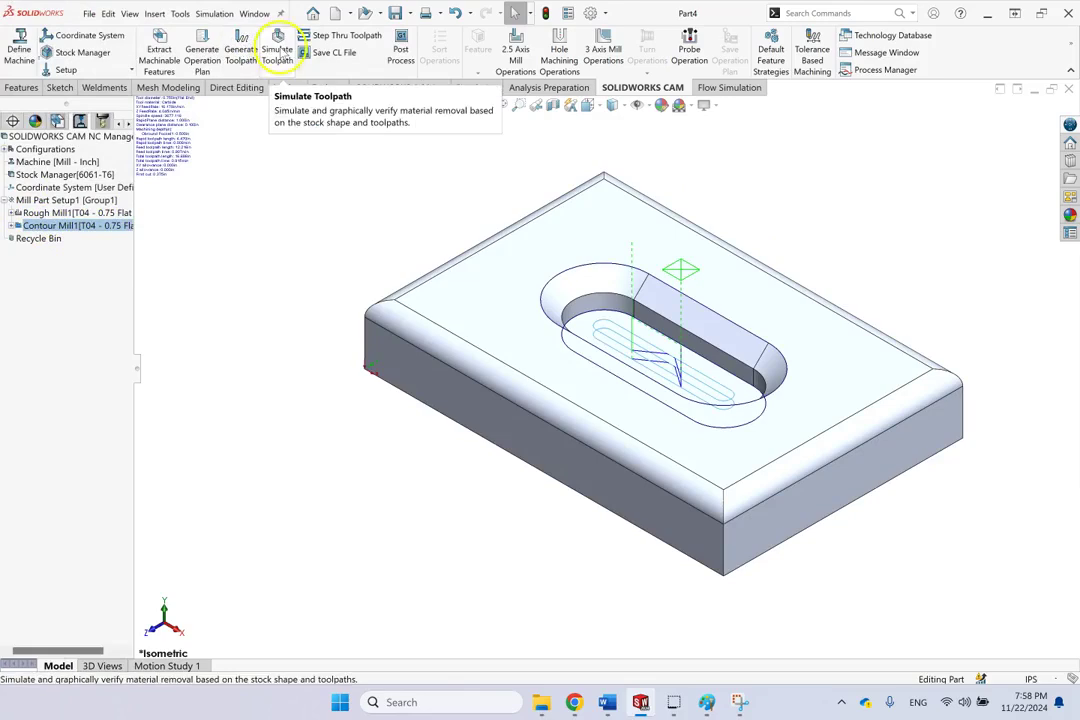
Simulate the pocket toolpaths at a reduced speed and close the simulation
click(277, 50)
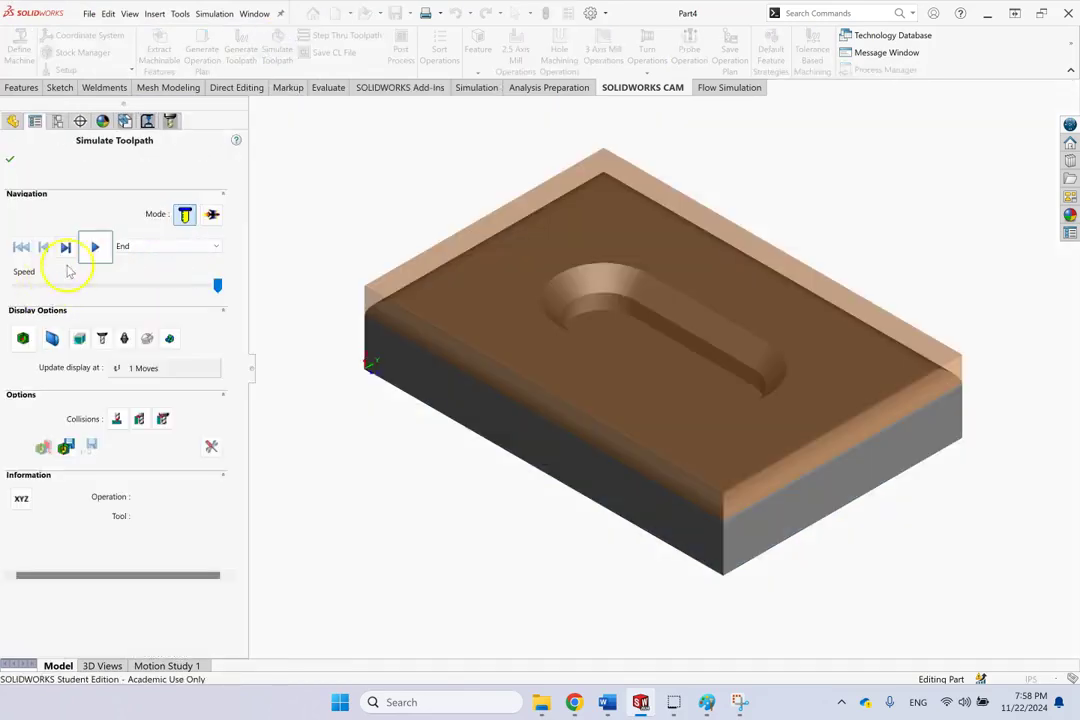
click(205, 288)
click(95, 246)
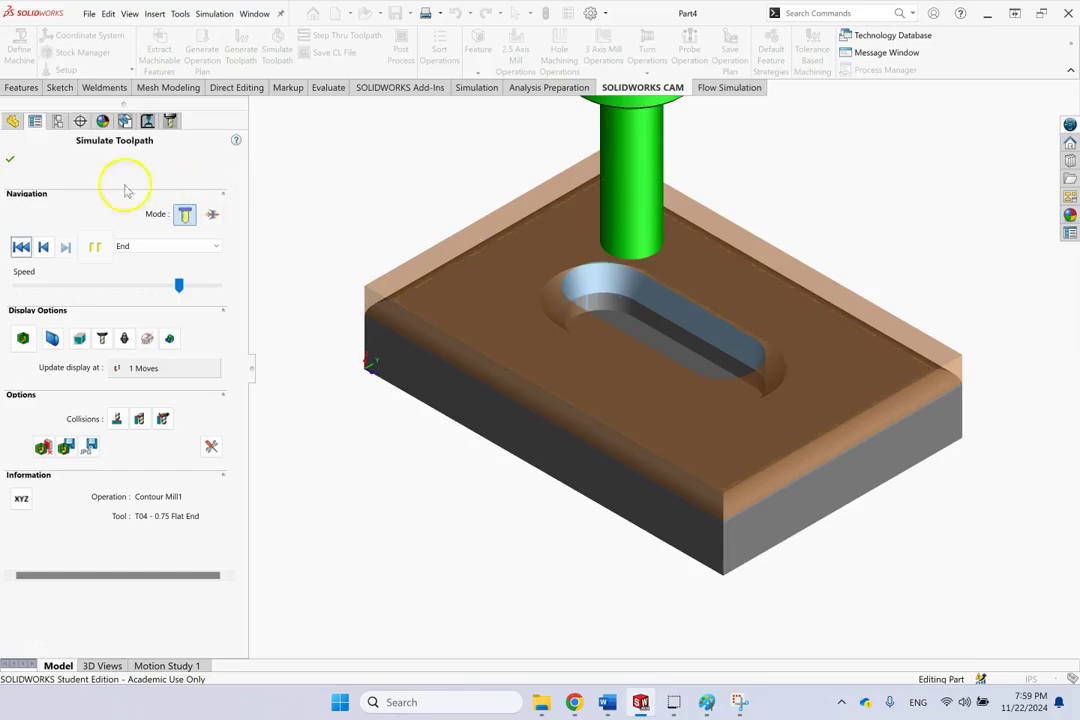
click(11, 160)
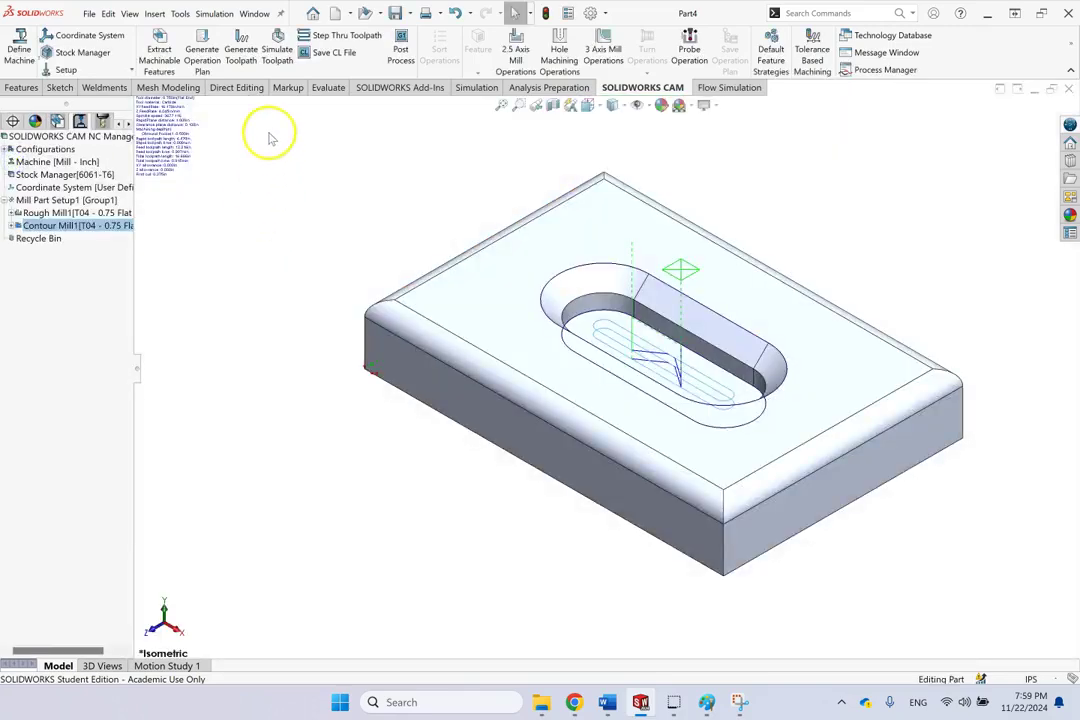
Switch to the Part3 document and delete the Contour Mill3 operation from its recycle bin
click(250, 14)
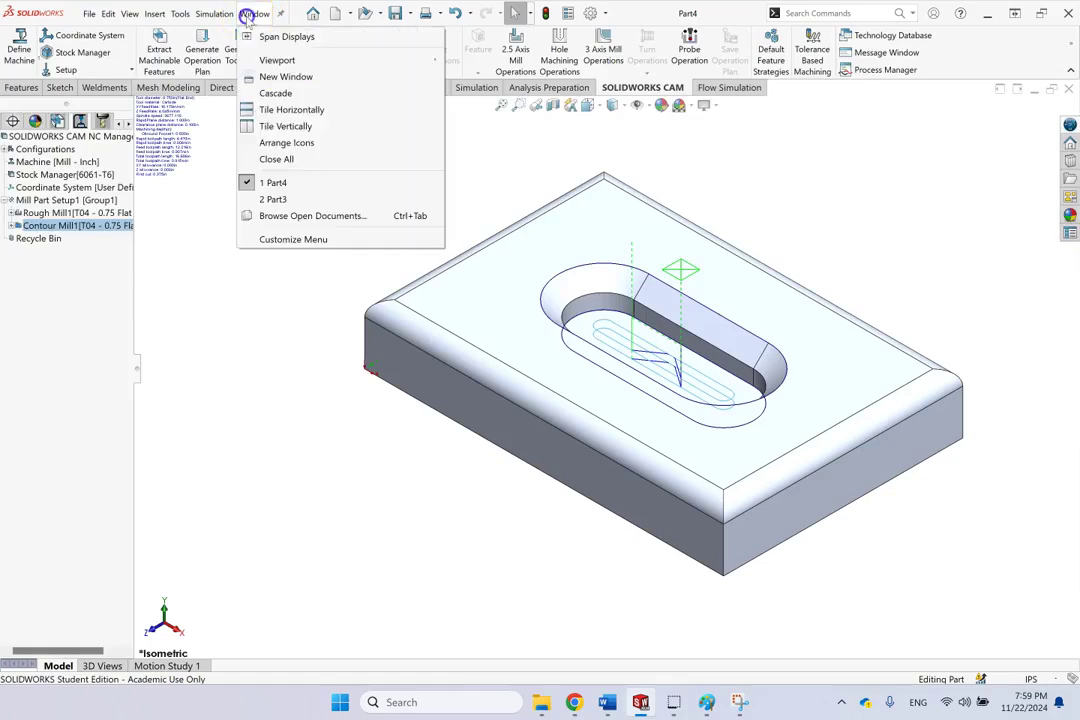
click(285, 196)
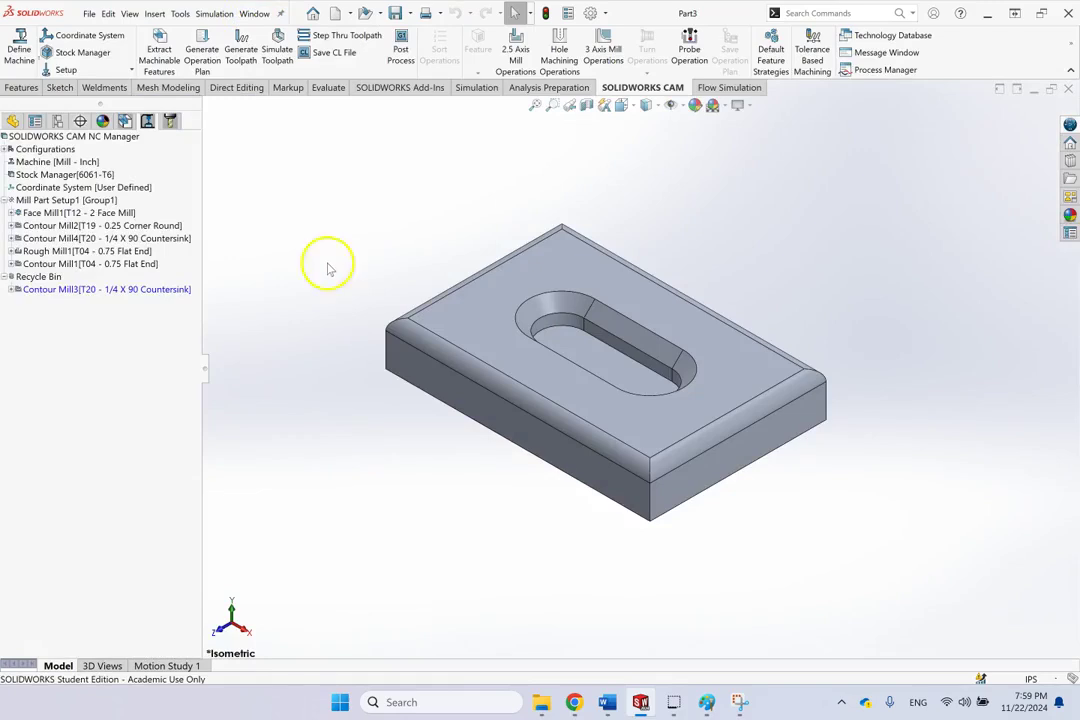
right_click(62, 289)
click(112, 318)
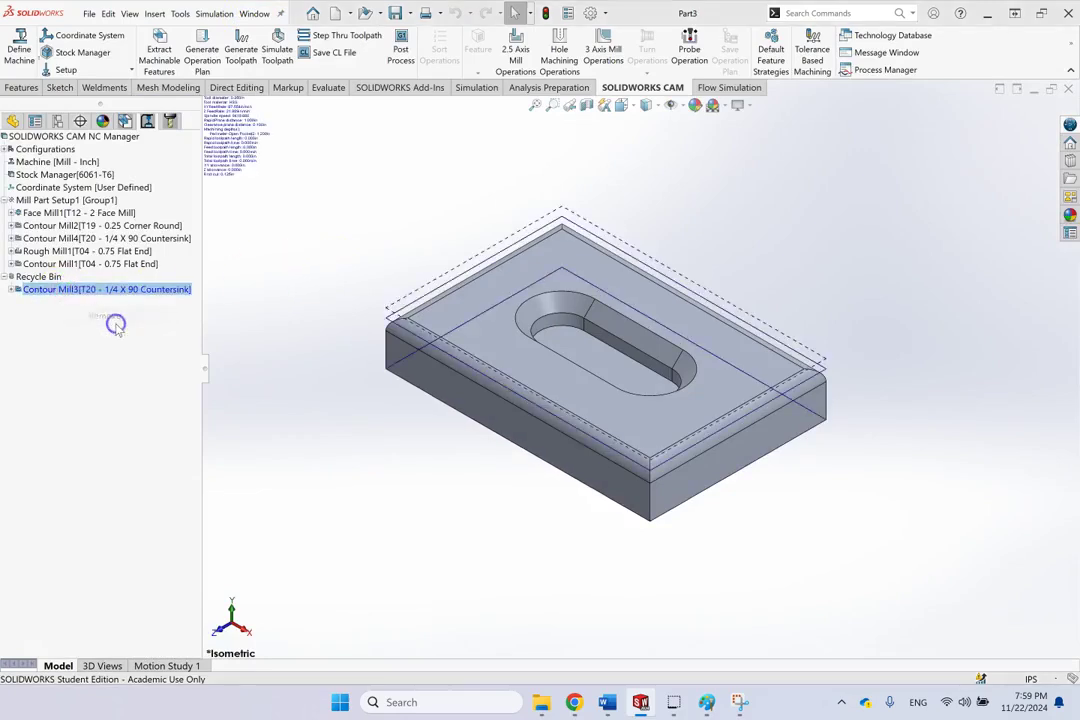
click(579, 381)
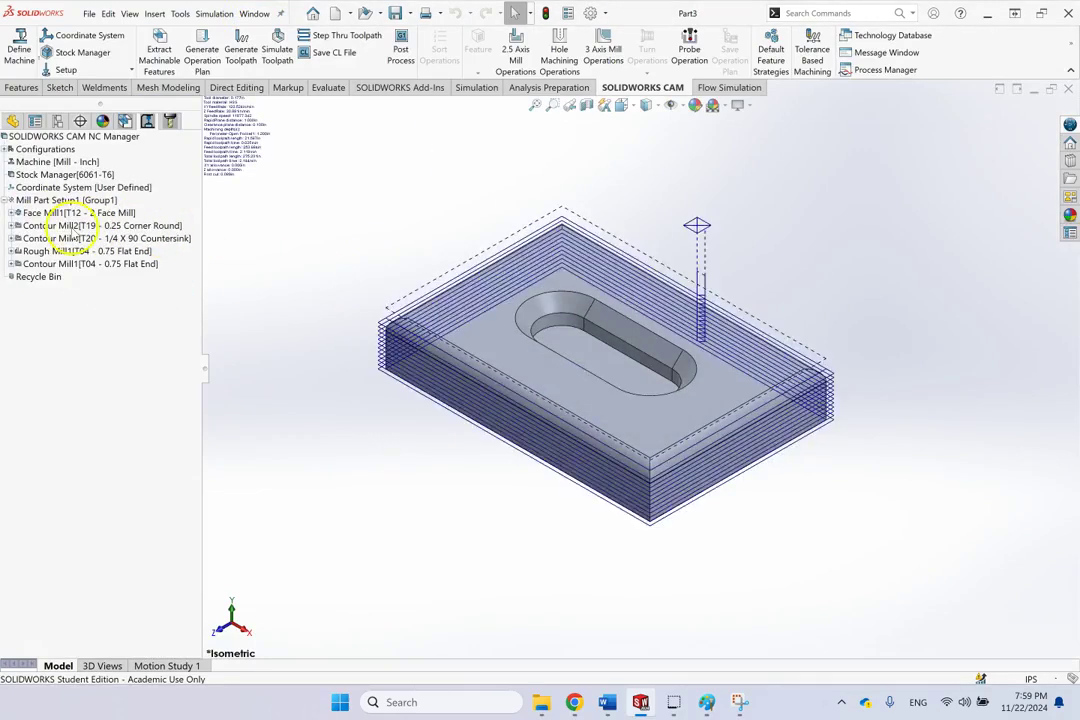
Examine the toolpaths of Part3's Face Mill1, Contour Mill2, Contour Mill4, Rough Mill1 and Contour Mill1 operations
click(55, 213)
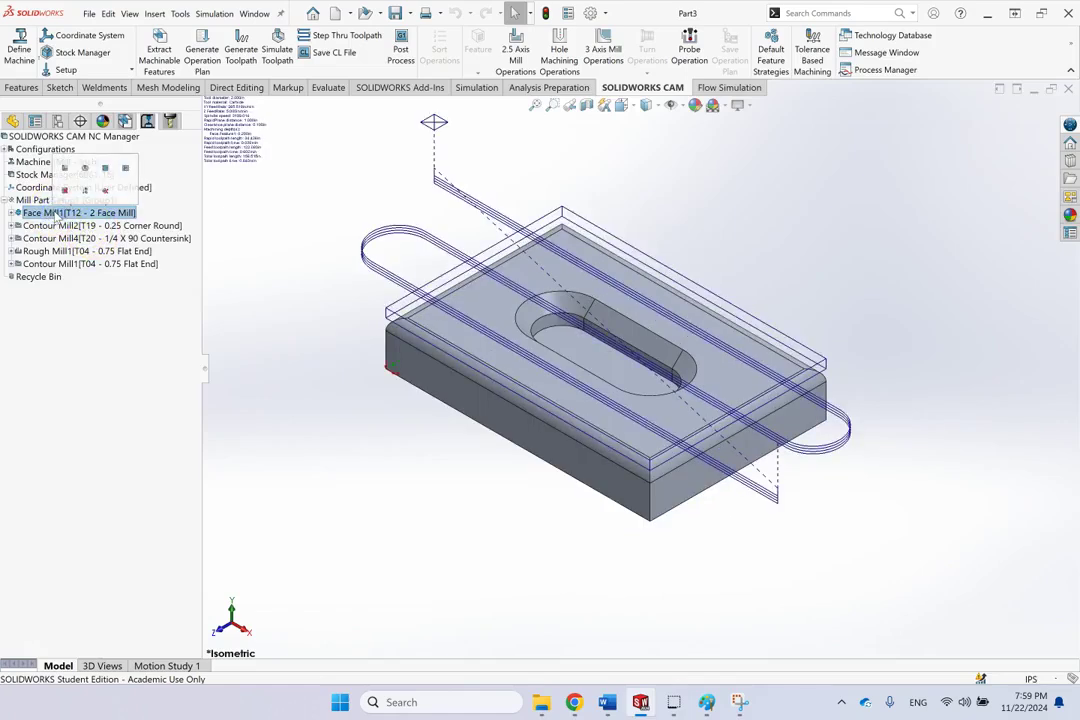
click(47, 226)
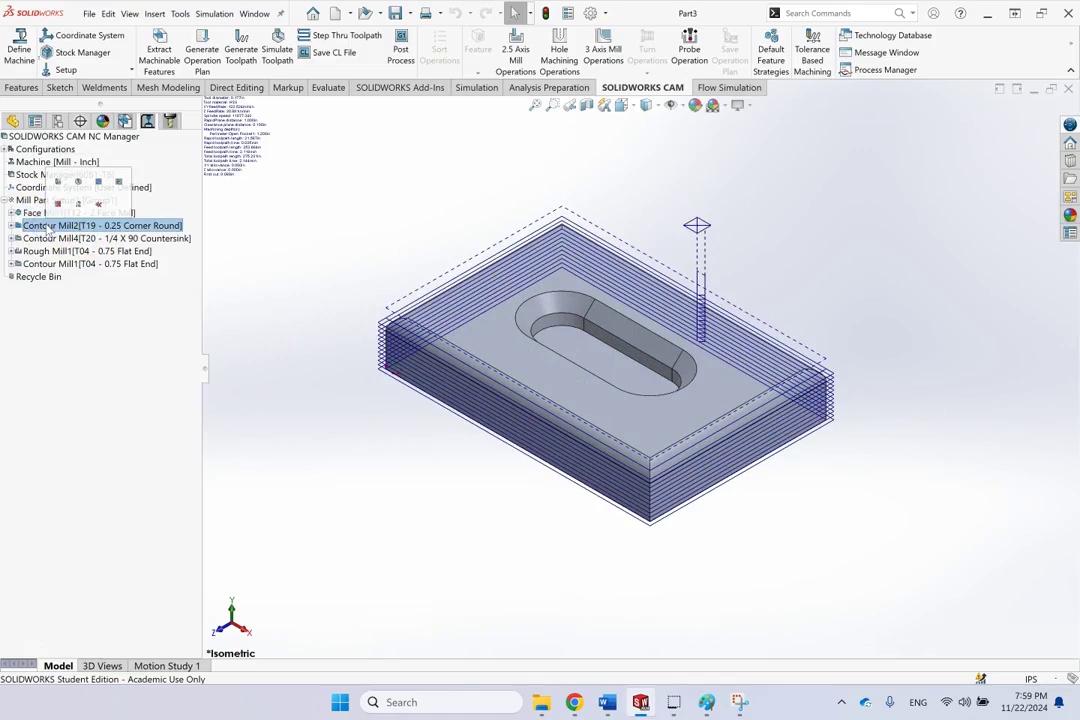
click(48, 239)
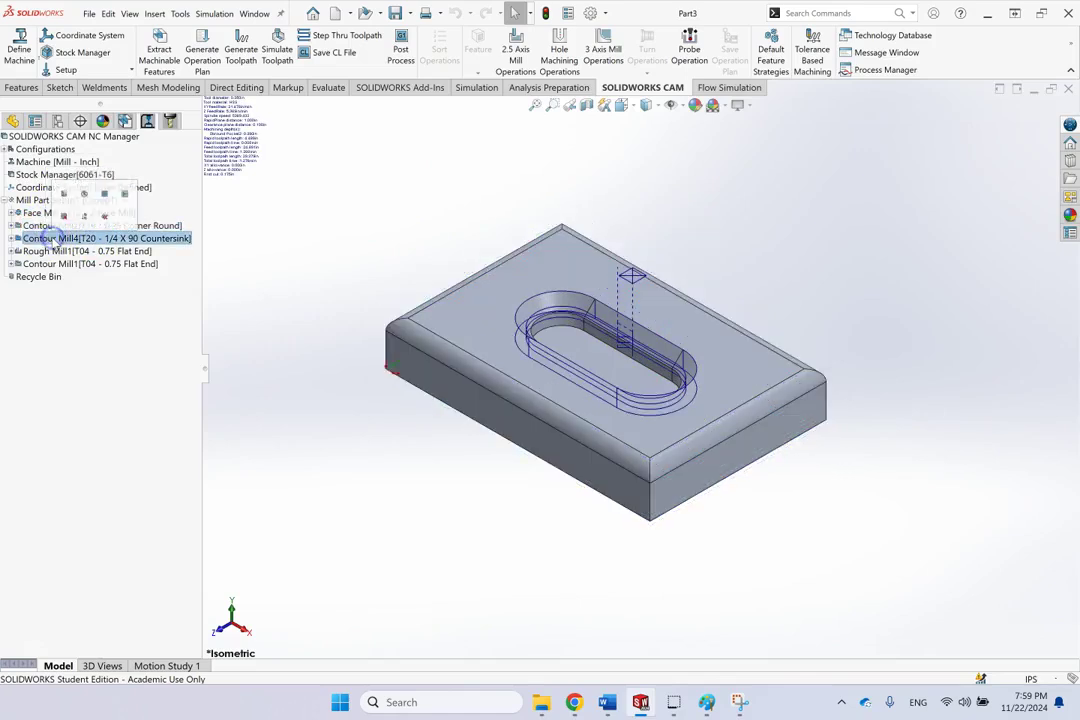
click(45, 226)
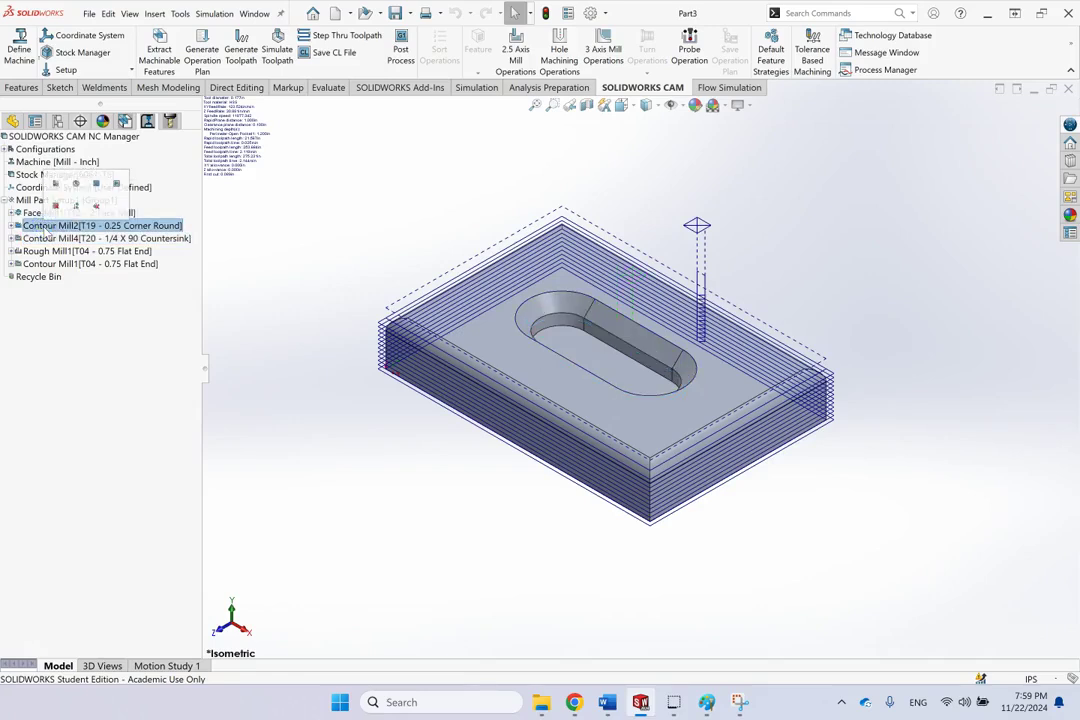
click(48, 239)
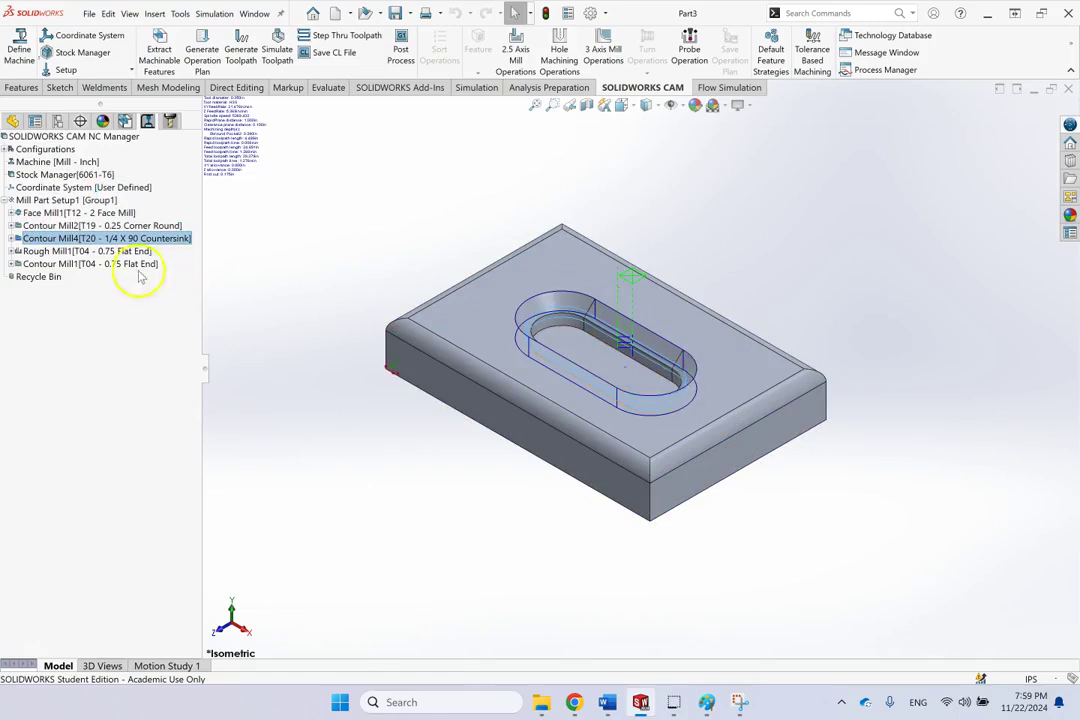
click(60, 251)
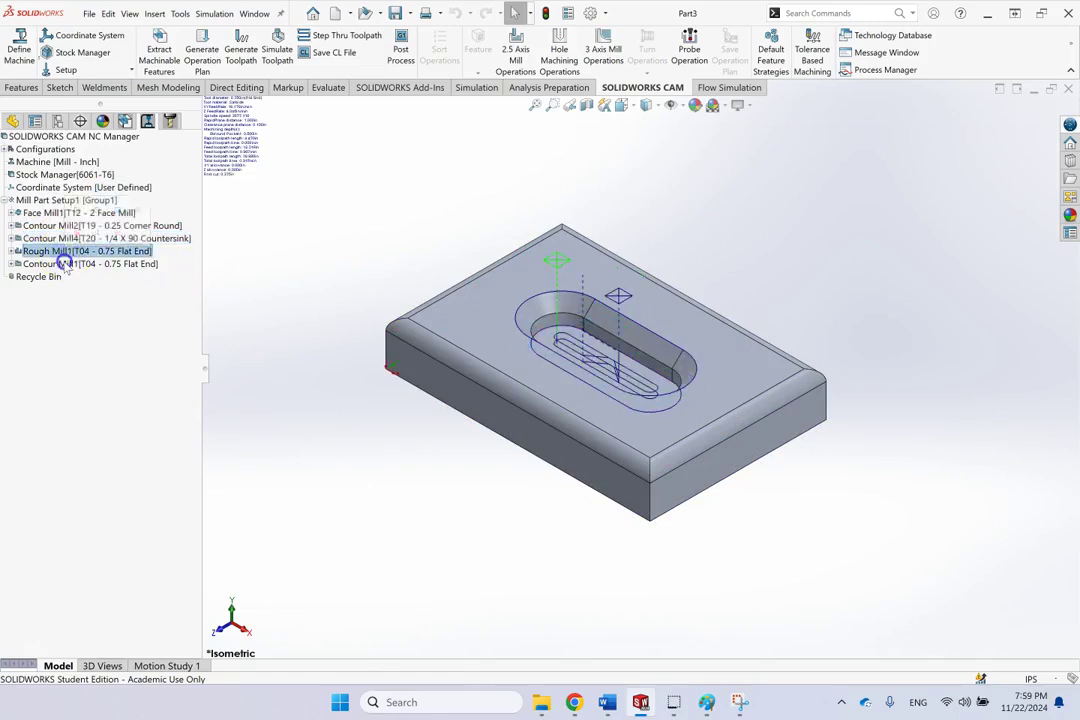
click(64, 264)
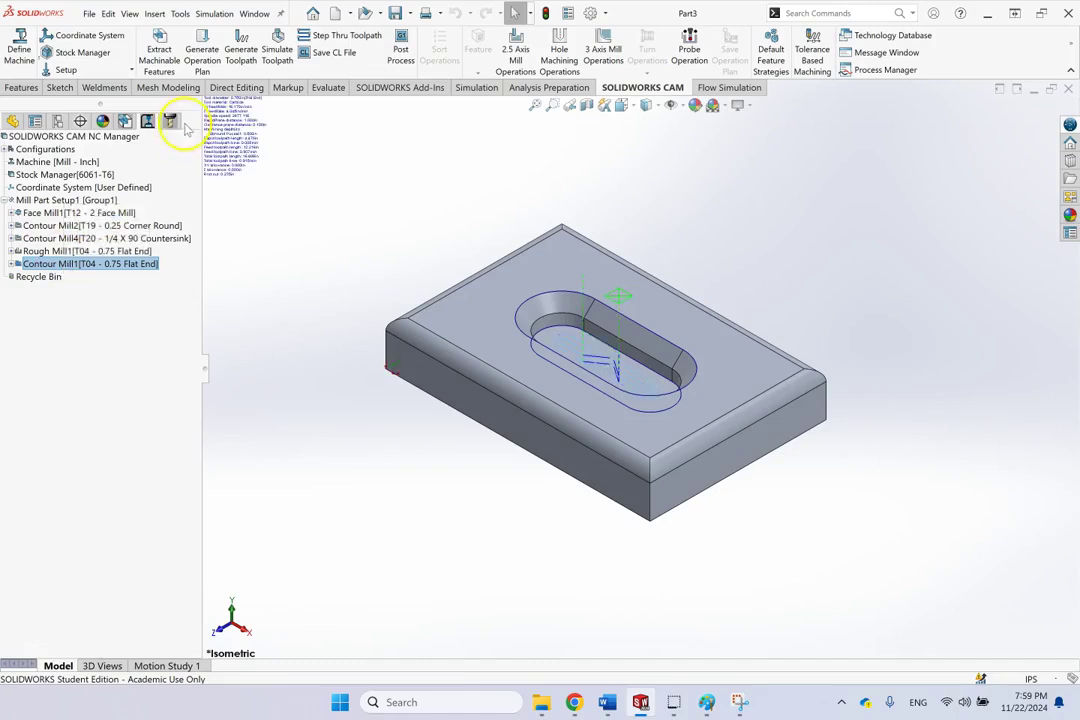
Simulate all of Part3's toolpaths through to the end and close the simulation
click(276, 50)
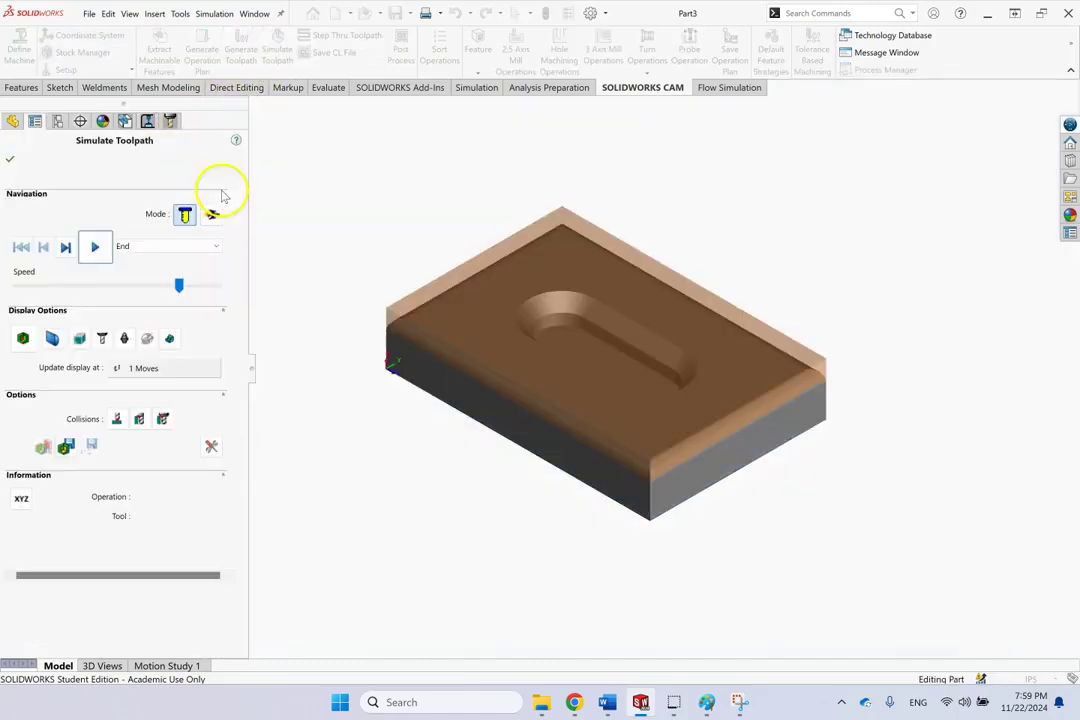
click(95, 246)
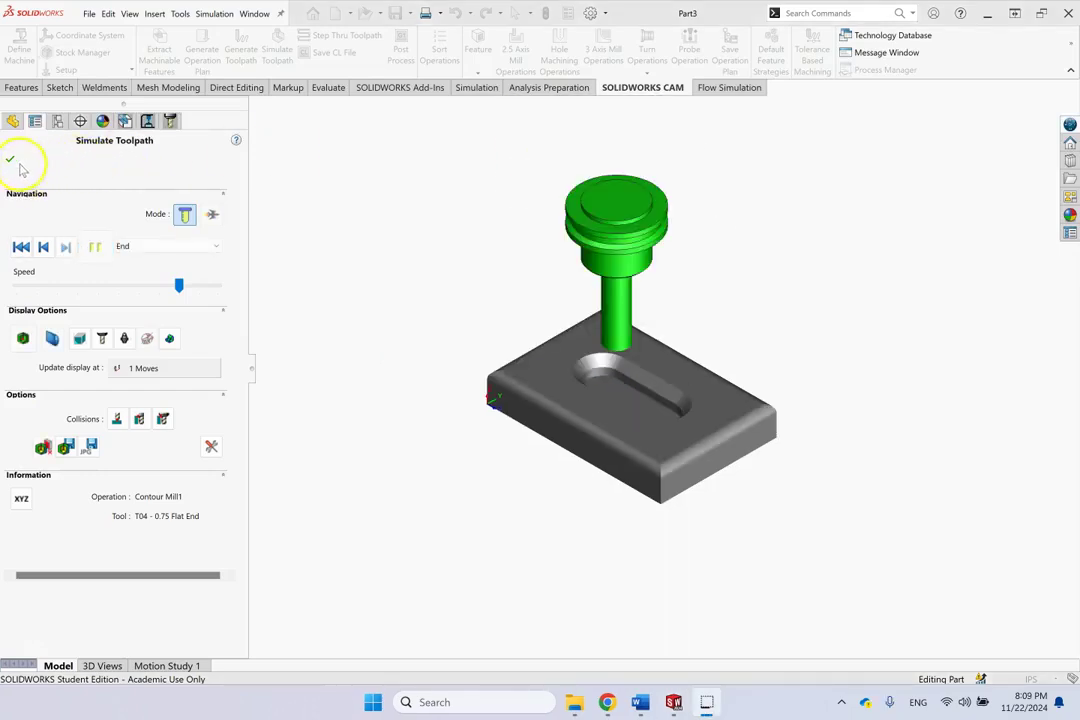
click(10, 160)
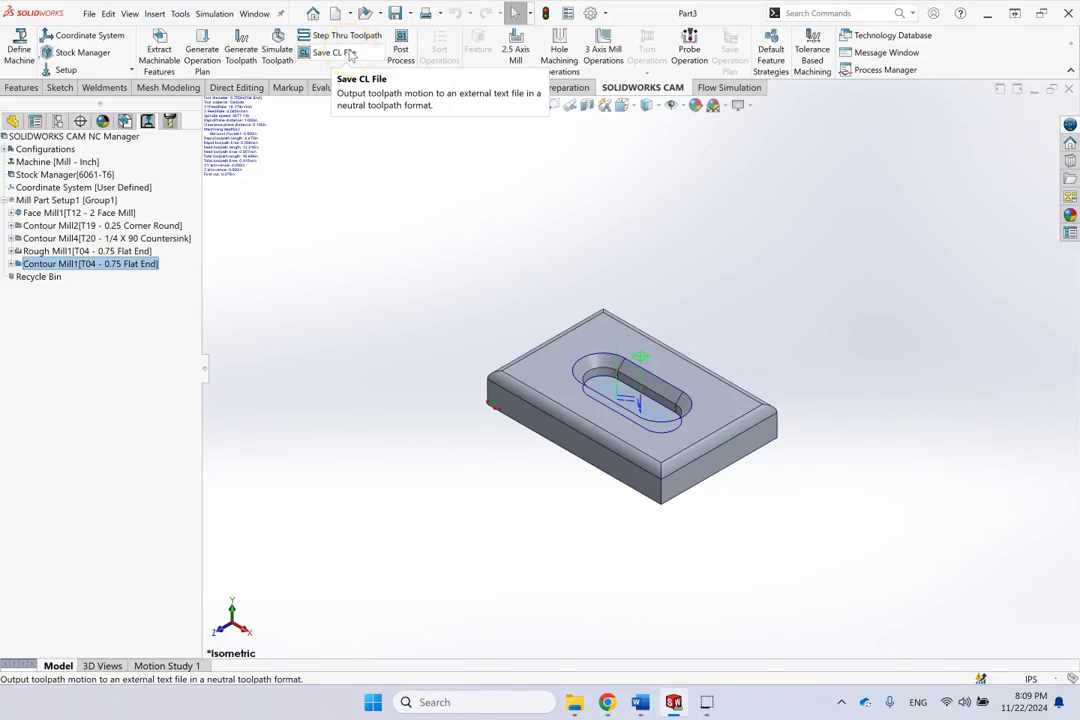
Post process Part3's toolpaths into an NC Code (*.nc) file named Part3 in the Downloads folder
click(399, 50)
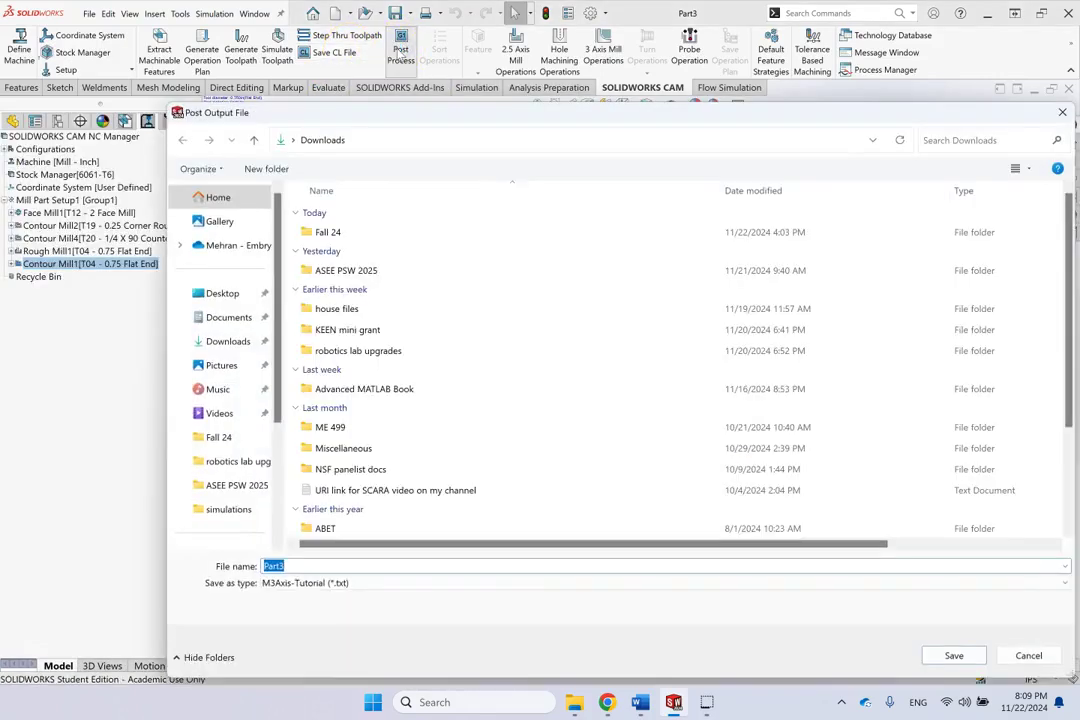
click(338, 582)
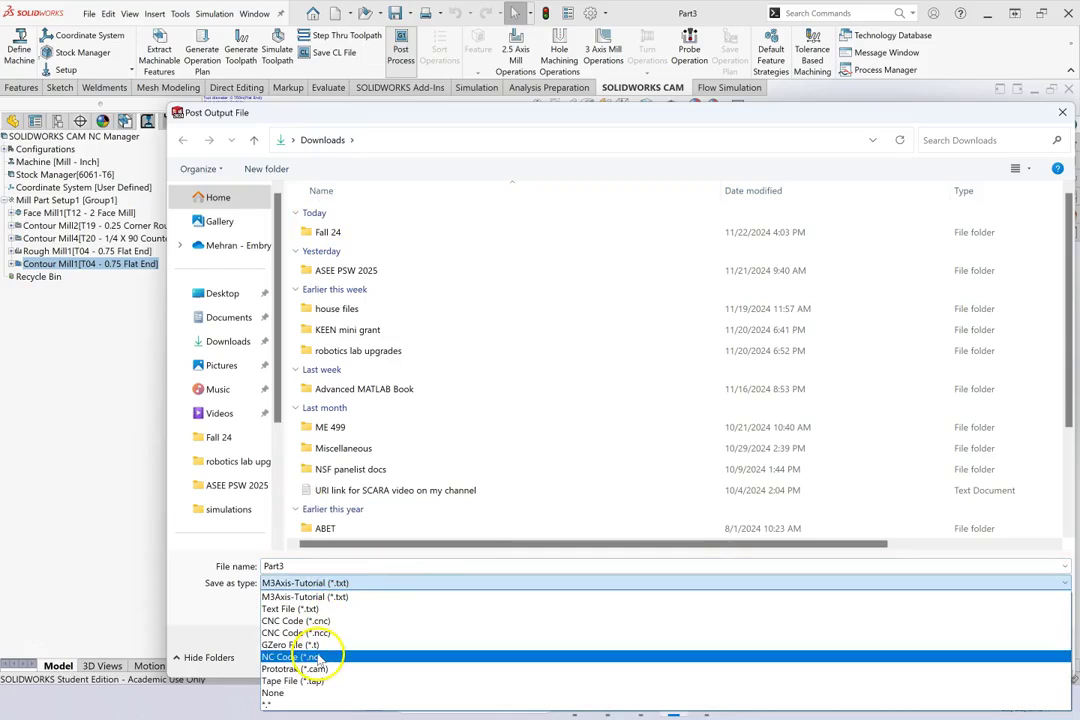
click(305, 656)
click(957, 655)
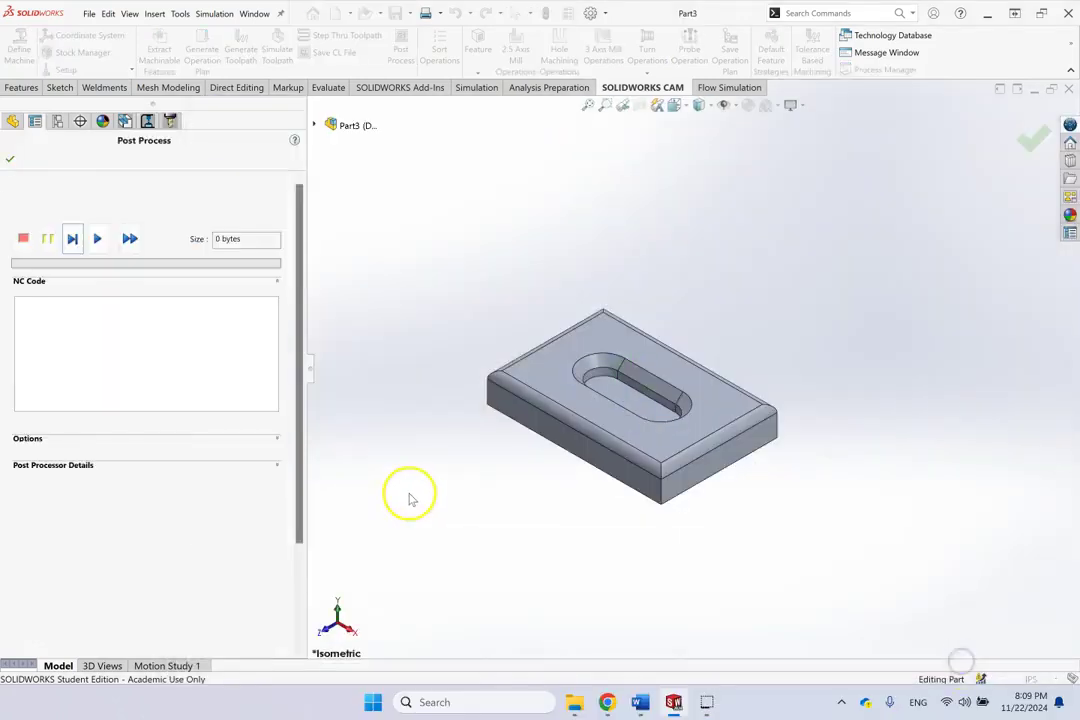
click(97, 238)
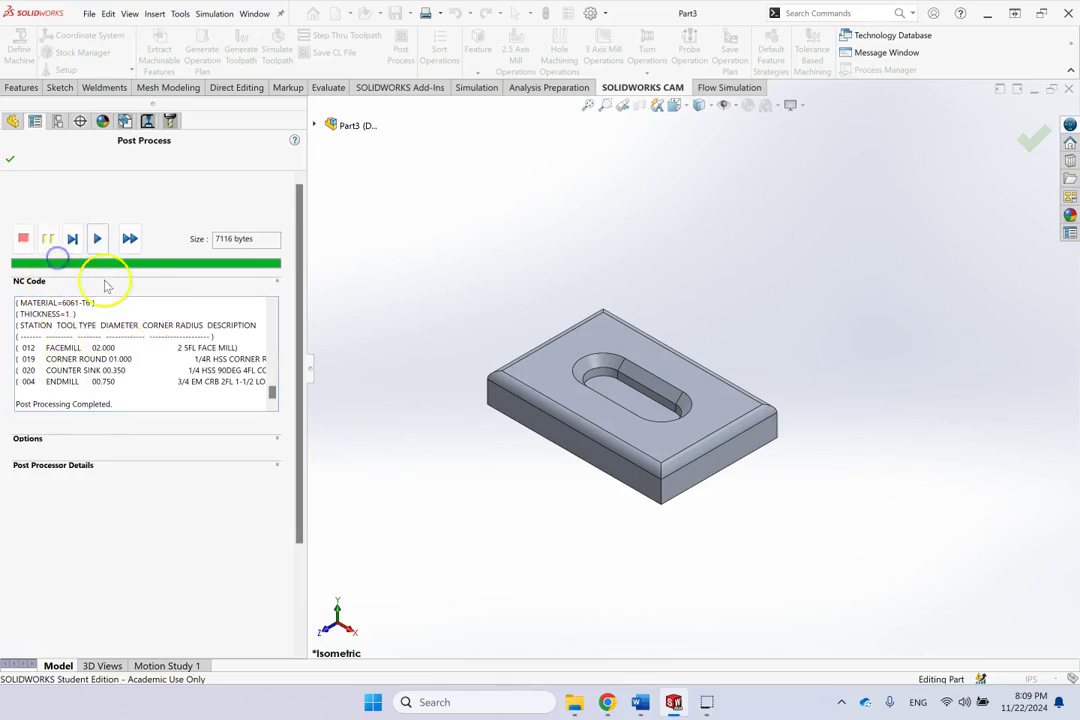
click(10, 159)
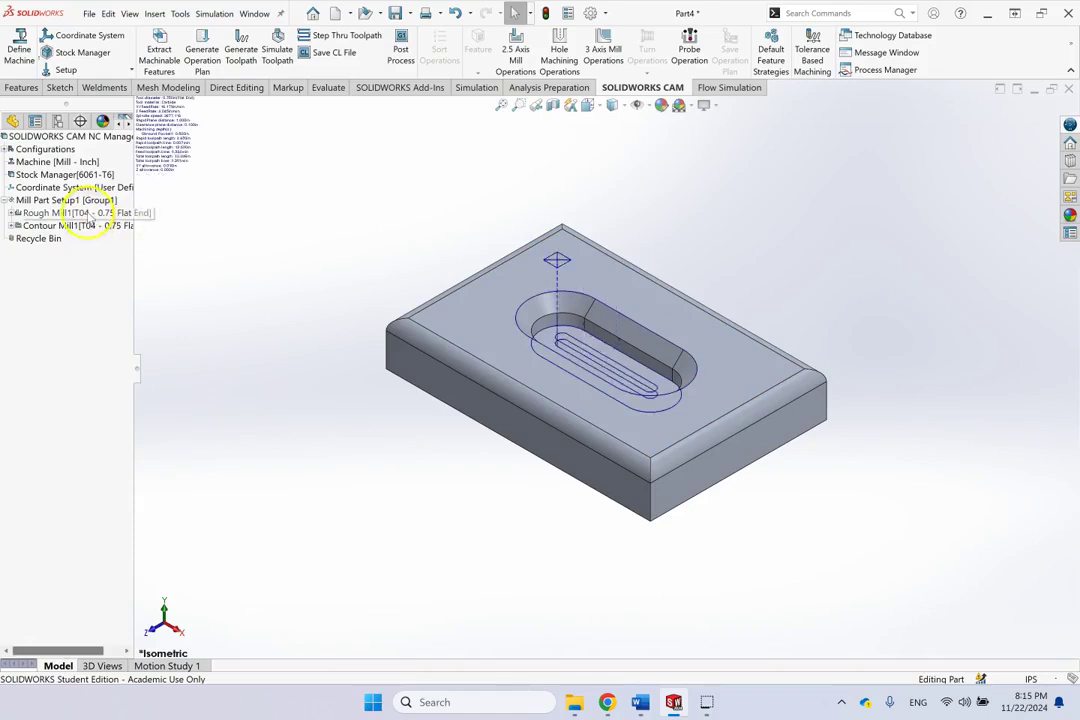
Examine the Rough Mill1 and Contour Mill1 toolpaths under Mill Part Setup1 in Part4
click(75, 213)
click(82, 225)
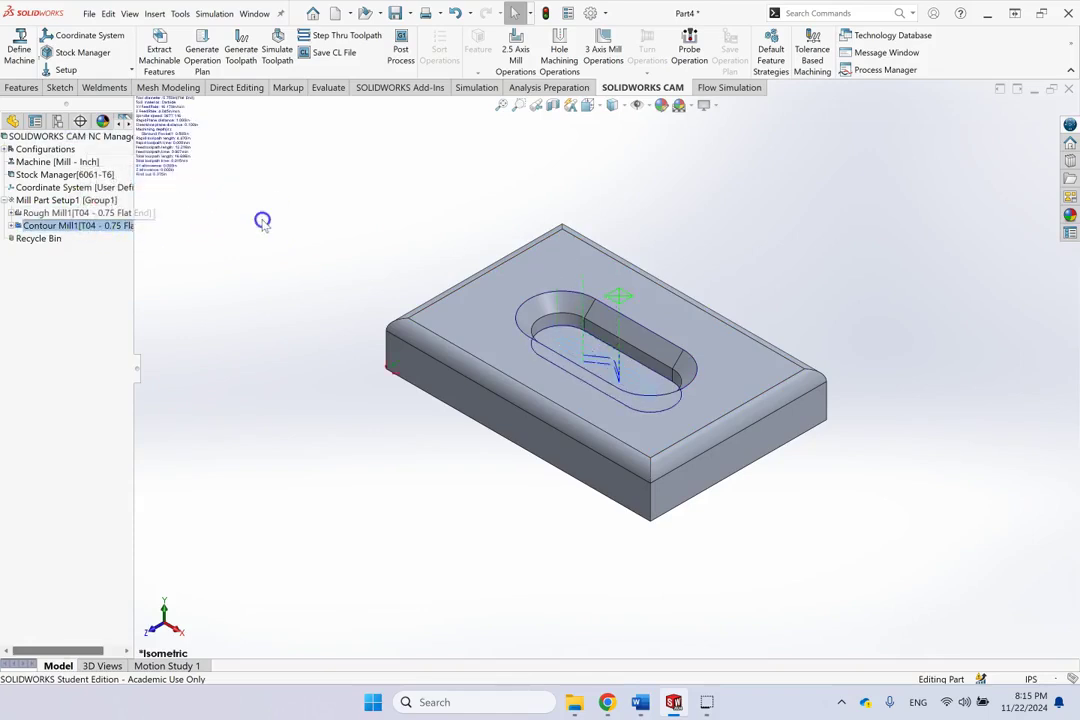
right_click(68, 200)
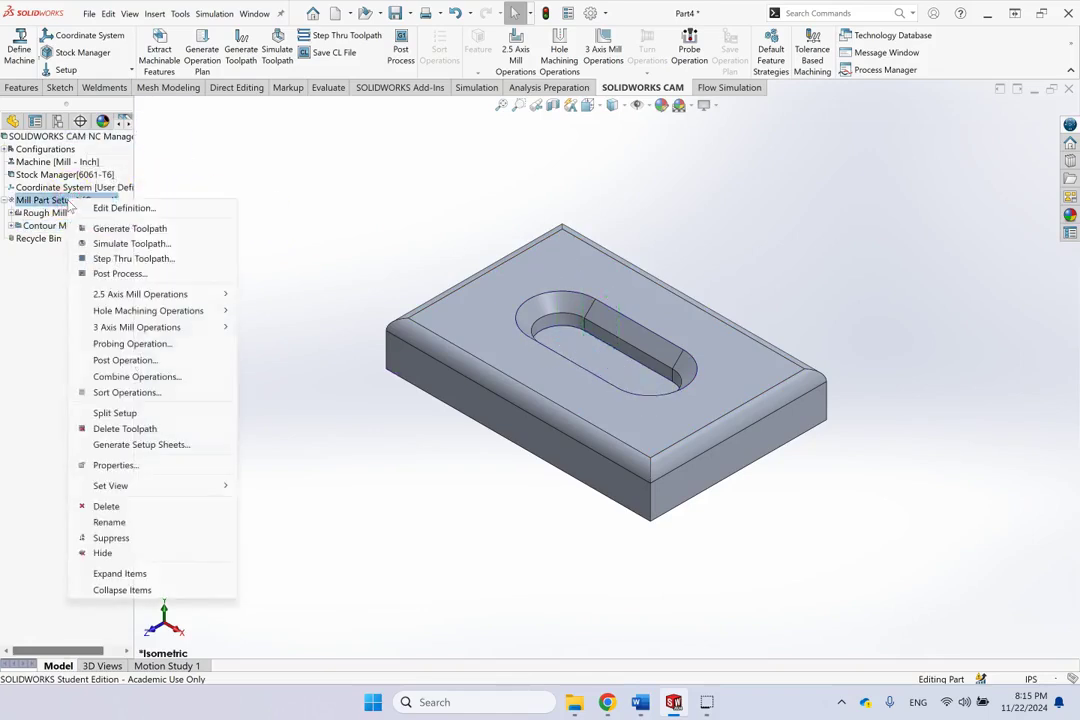
click(68, 202)
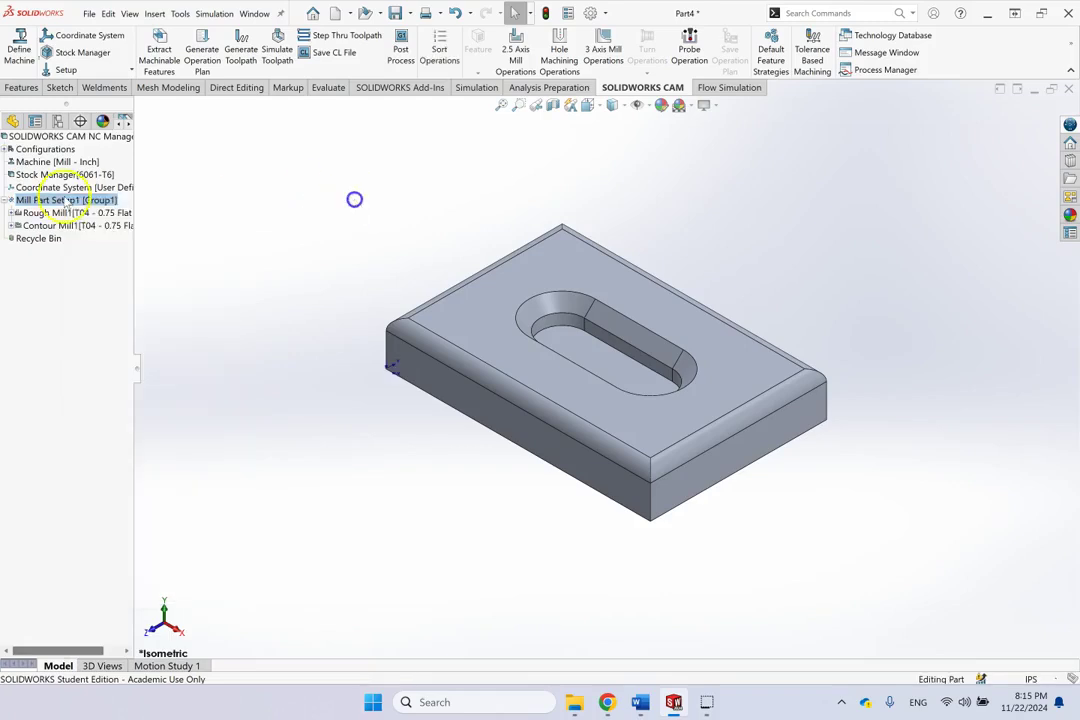
Start a new 2.5 axis Face Mill operation in Mill Part Setup1 using tool T12 - 2 Face Mill
right_click(56, 200)
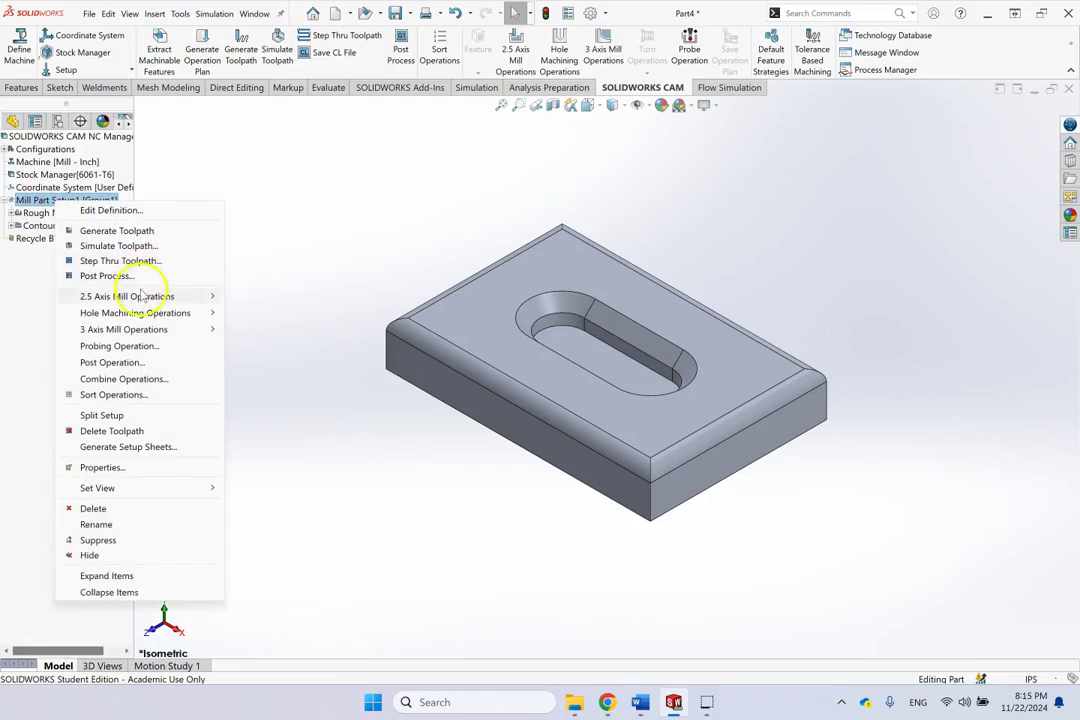
mouse_move(146, 302)
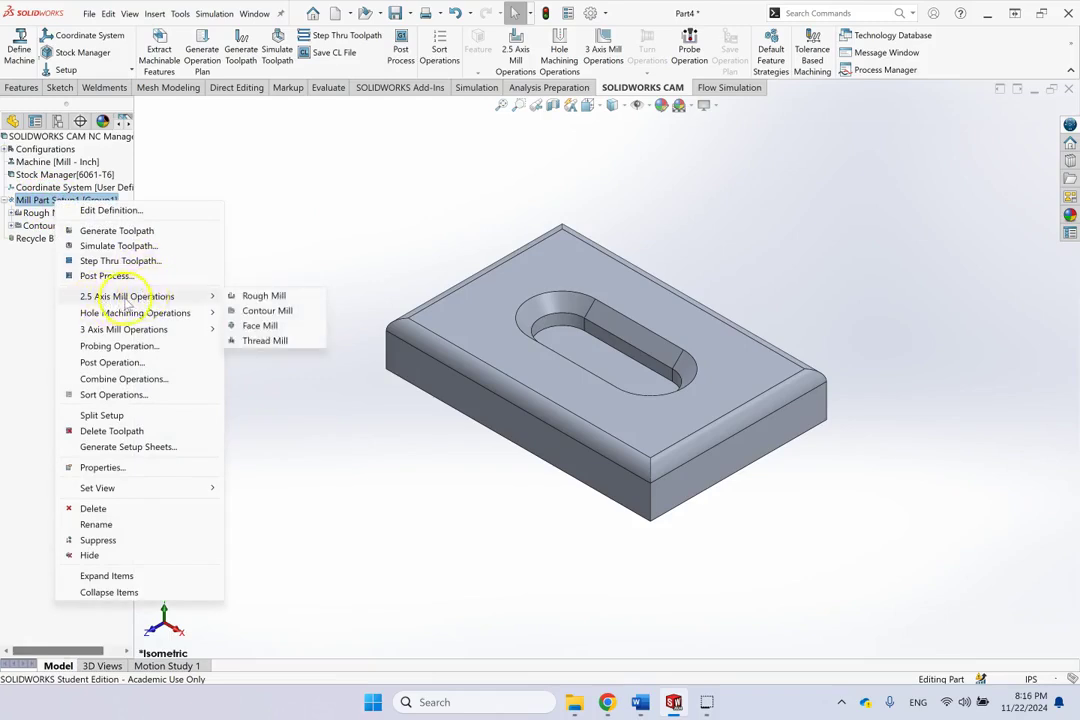
click(260, 326)
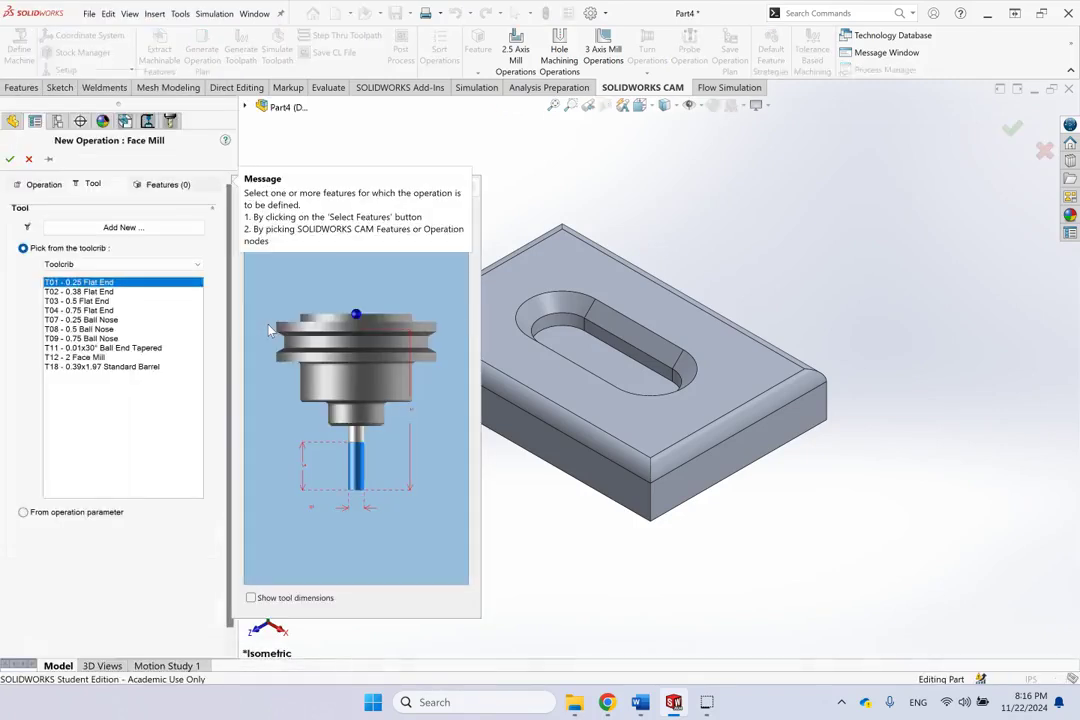
click(245, 322)
click(104, 358)
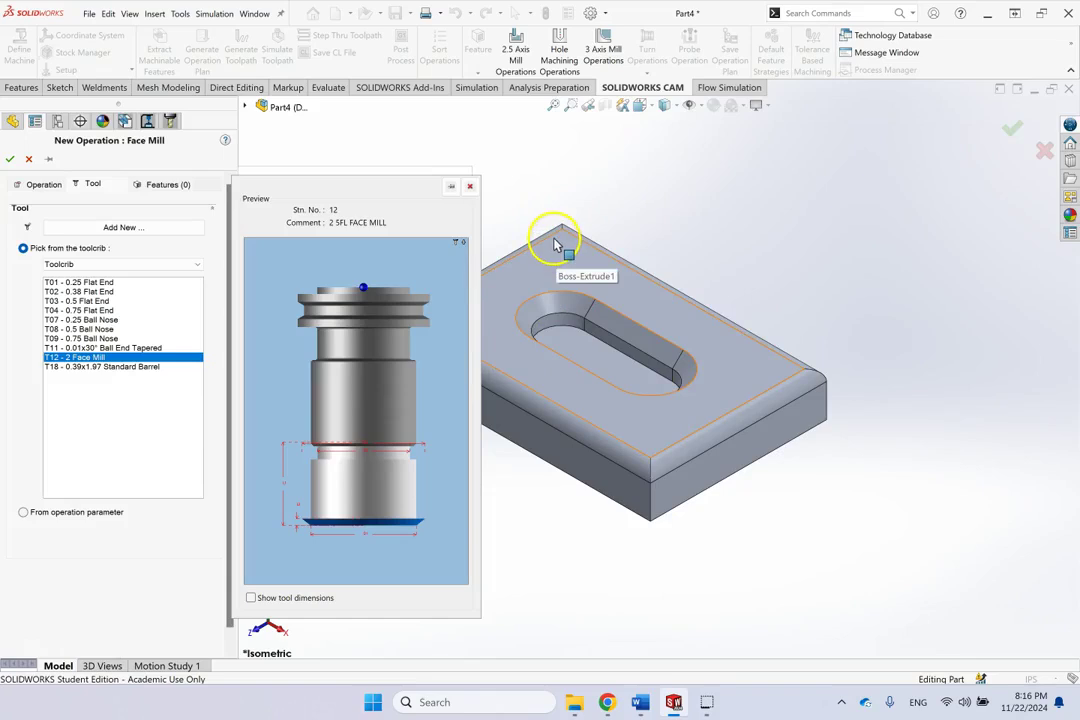
Create a 2.5 axis Face Feature for the face mill operation from the block's top face
click(172, 185)
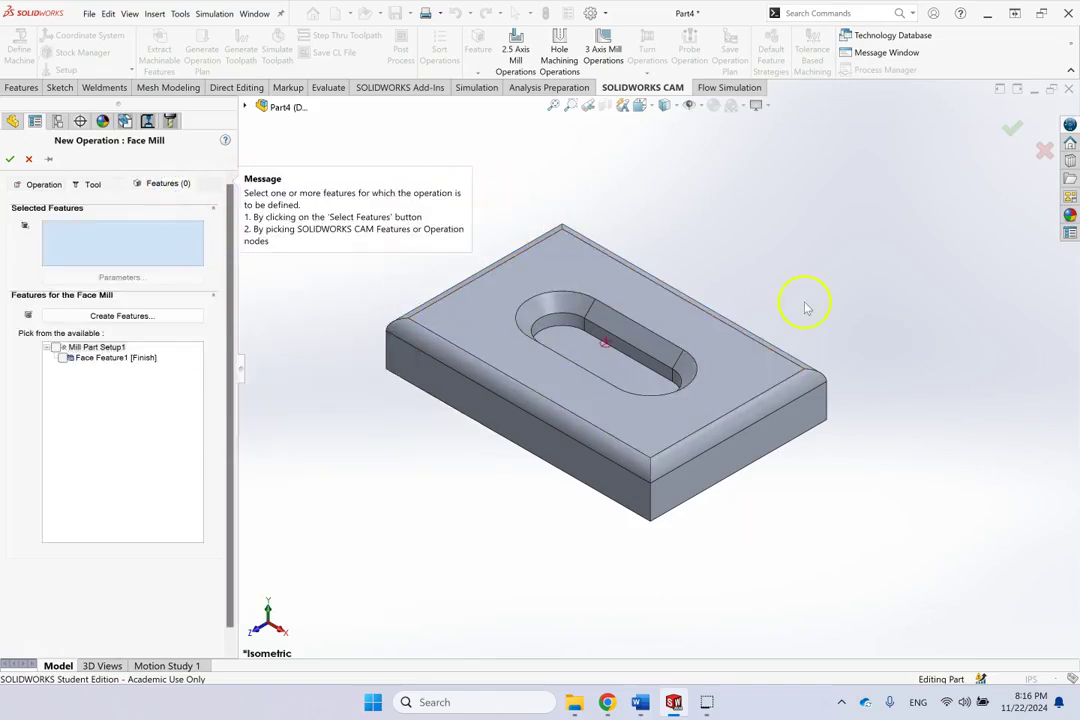
click(140, 316)
click(115, 331)
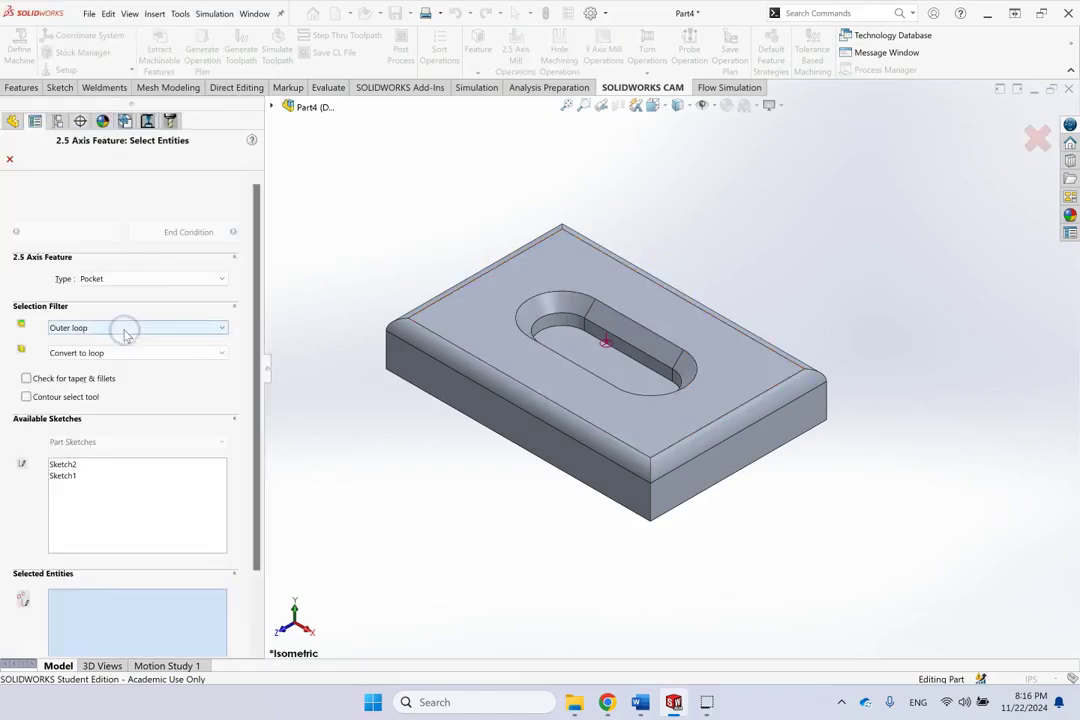
click(120, 280)
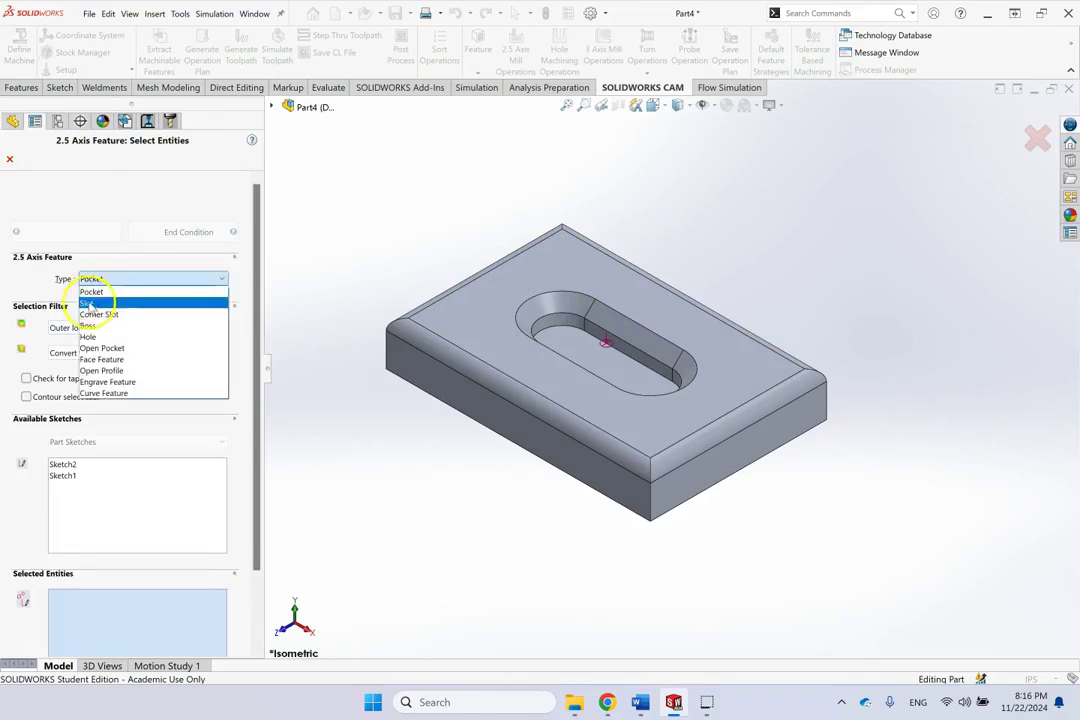
click(118, 359)
click(120, 586)
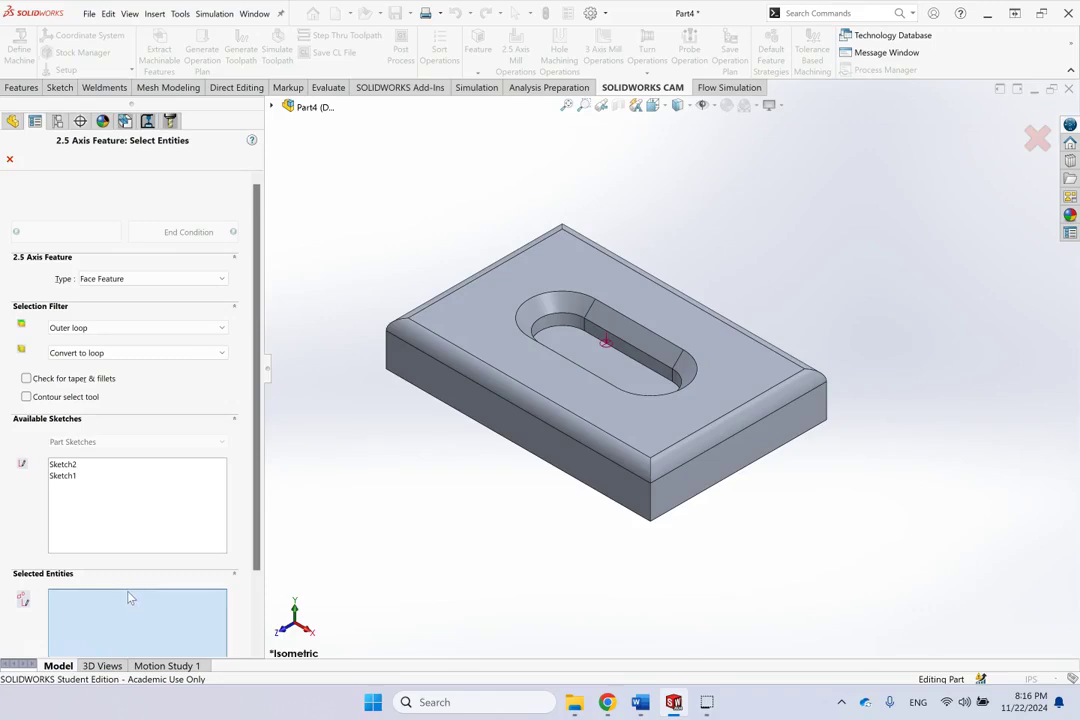
click(497, 317)
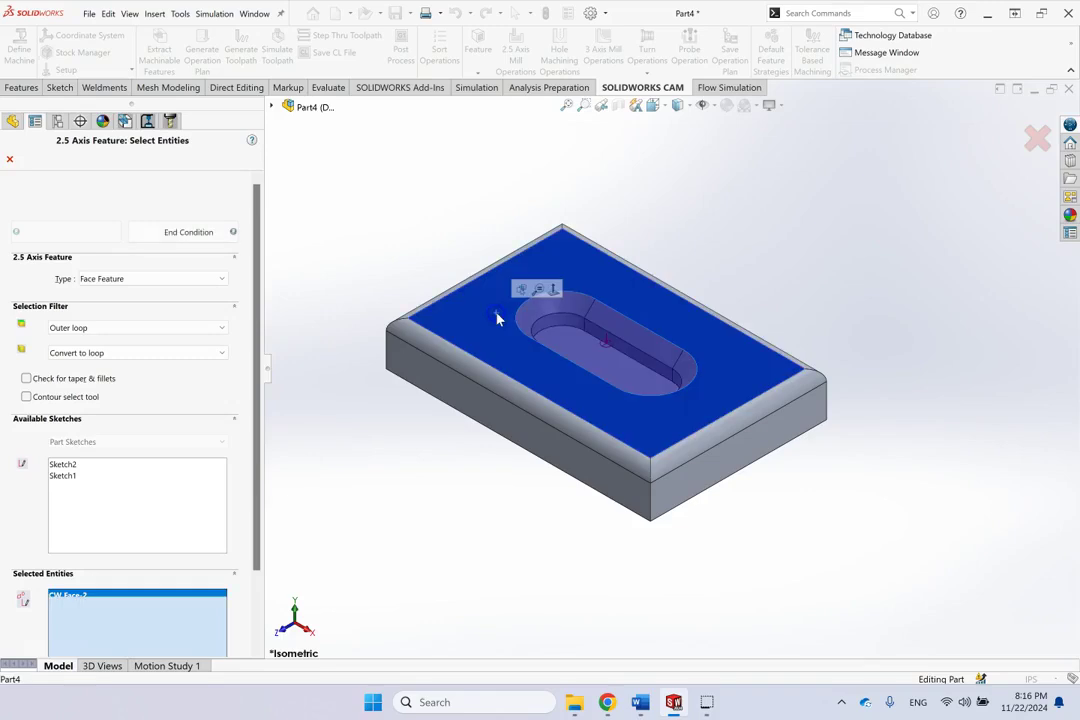
Set the face feature's Direction 1 end condition to Upto Stock and accept the feature
click(196, 232)
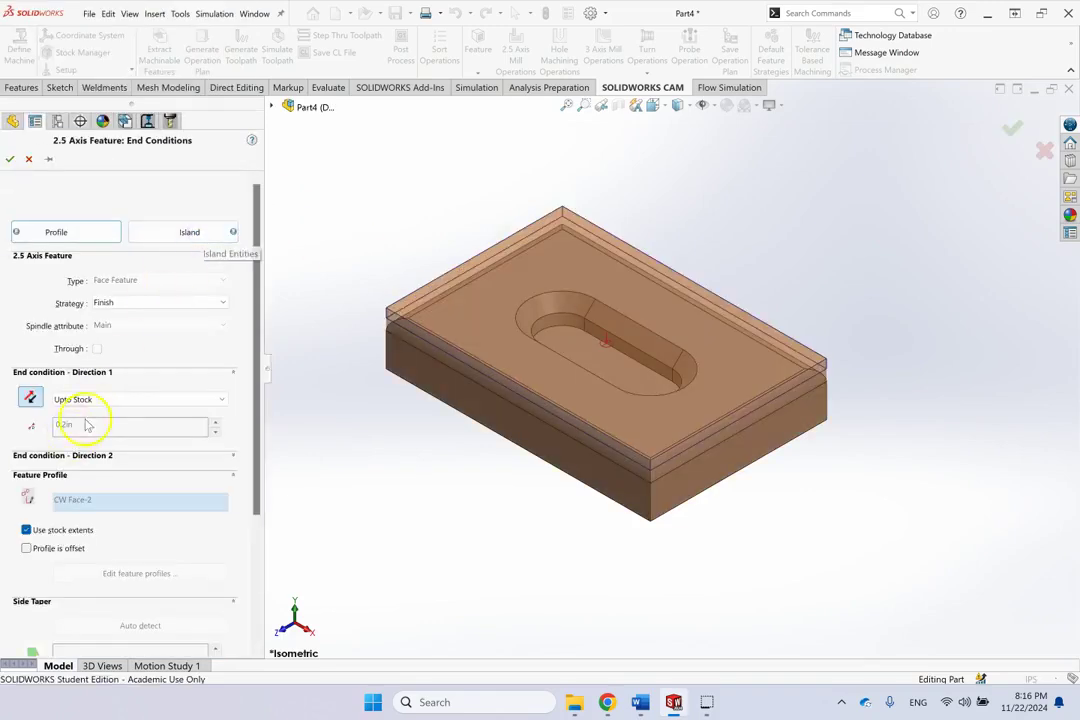
click(95, 399)
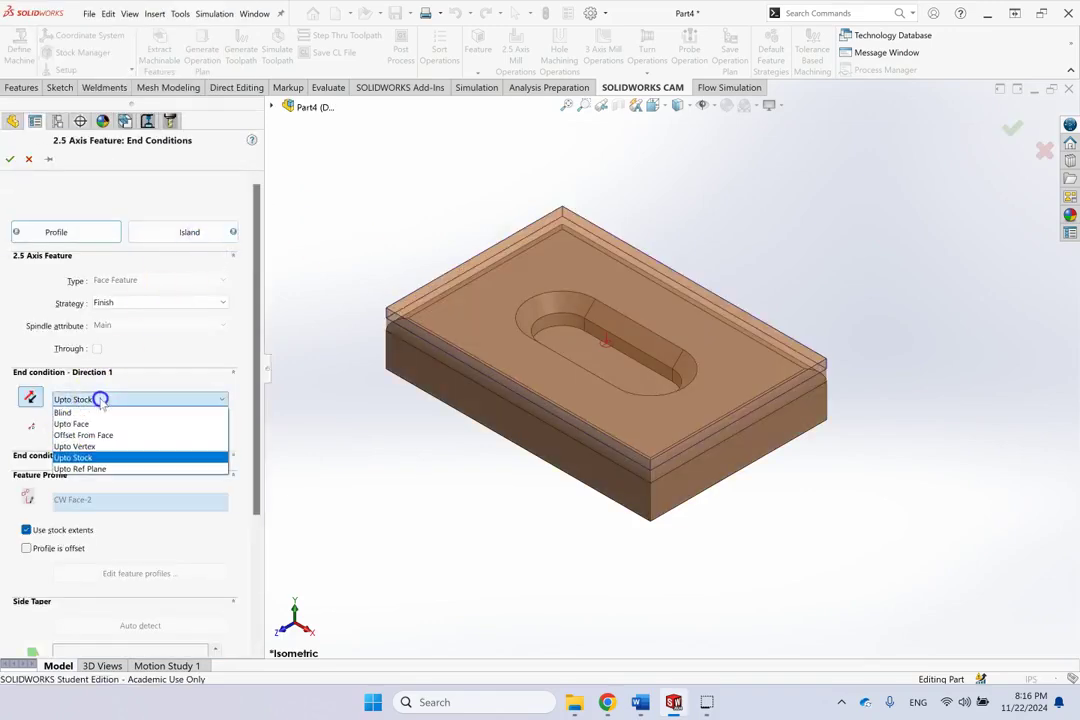
click(96, 458)
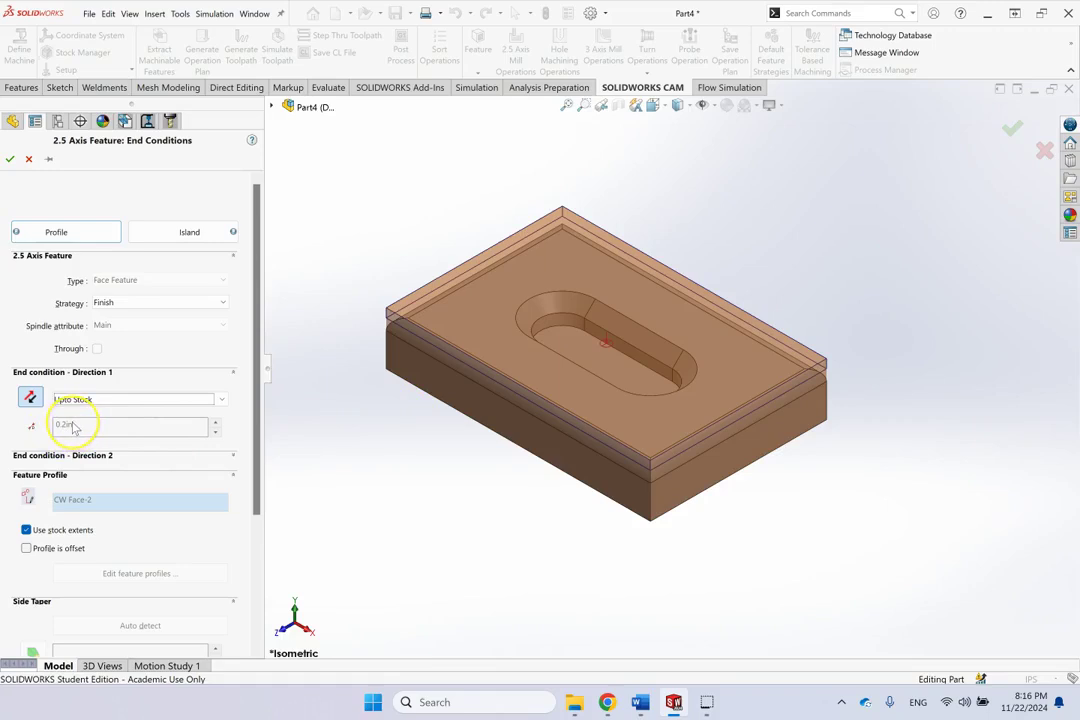
click(9, 158)
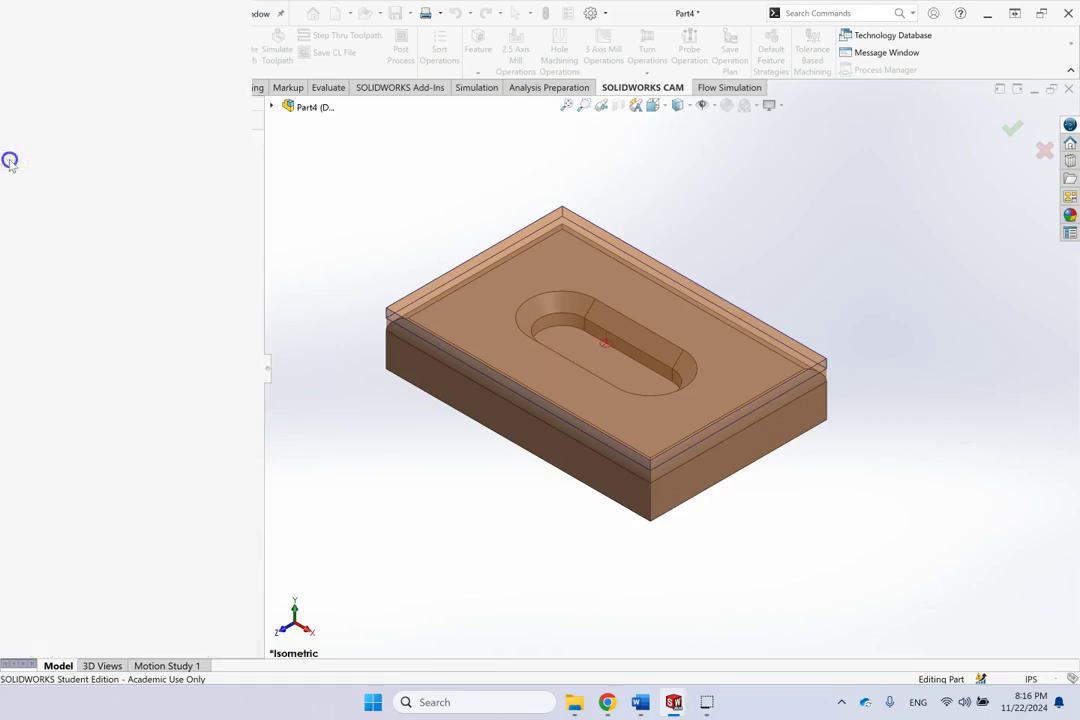
Create the face mill operation, review its tool, feed and speed, facing and NC parameters, and accept them
click(7, 160)
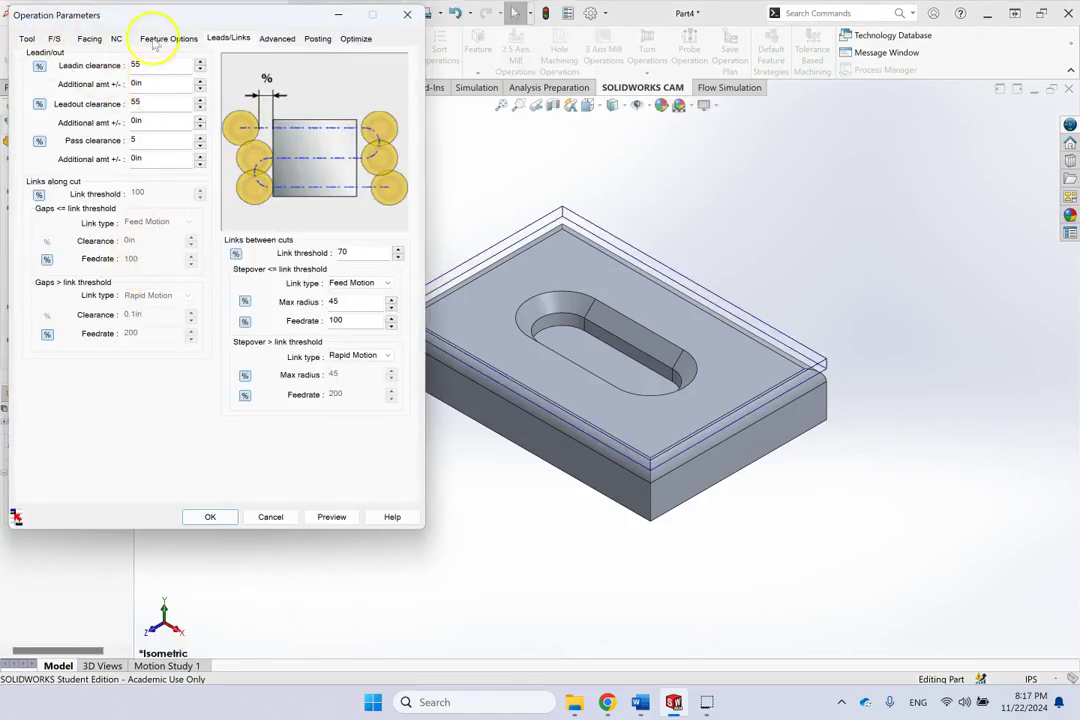
click(27, 38)
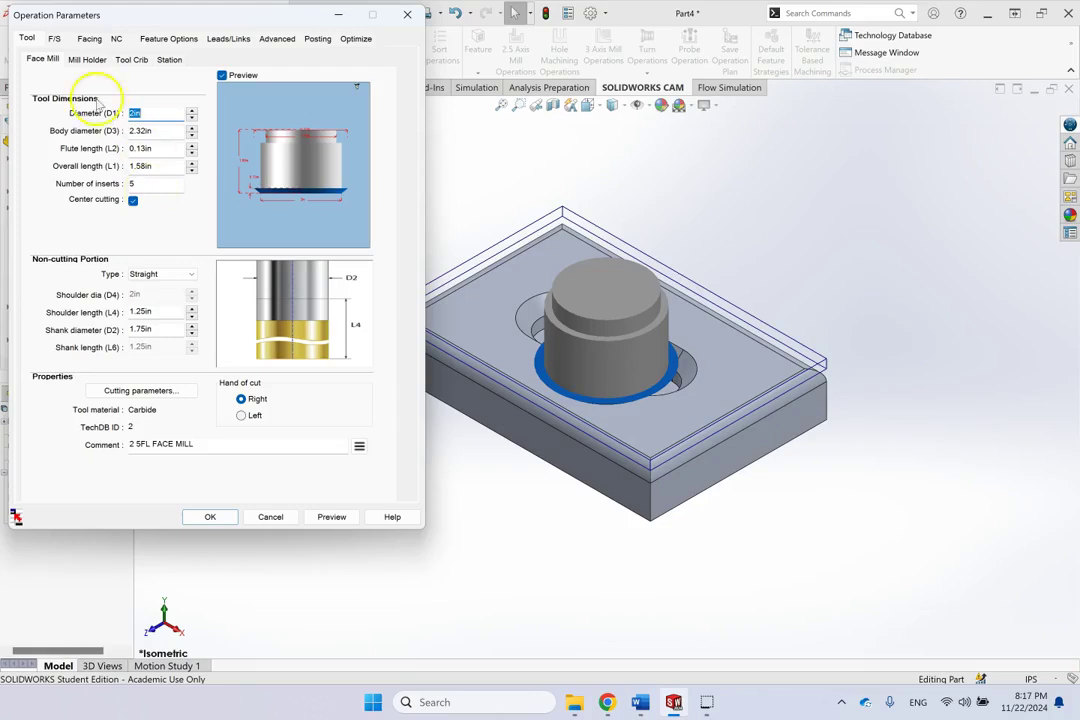
click(56, 39)
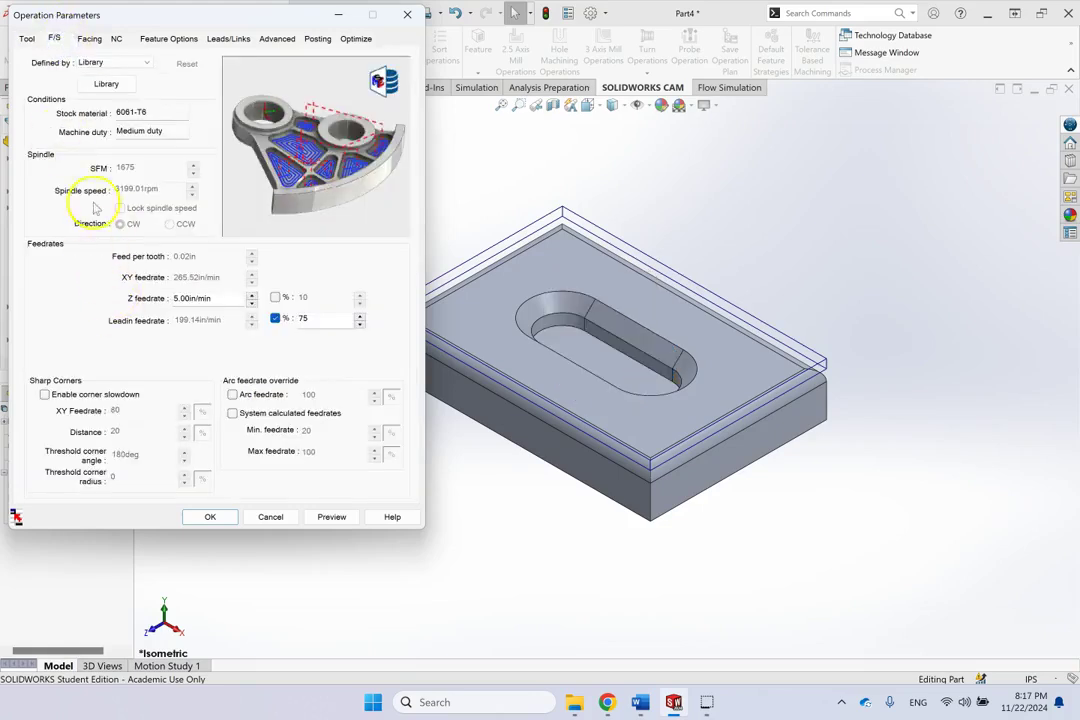
click(88, 39)
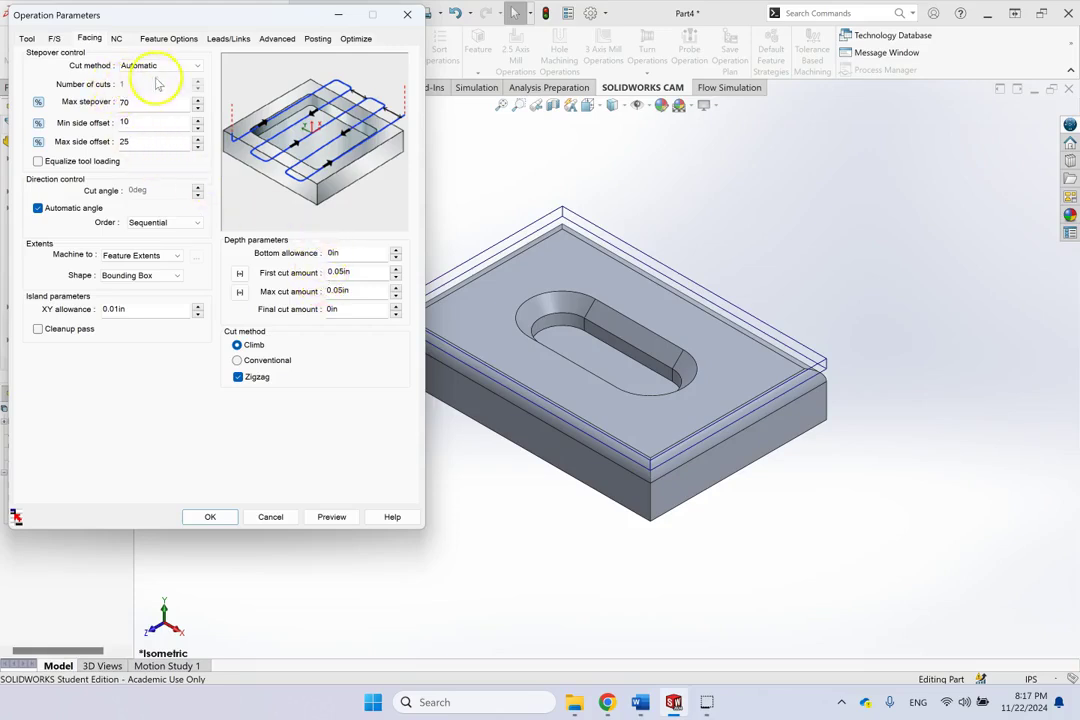
click(116, 38)
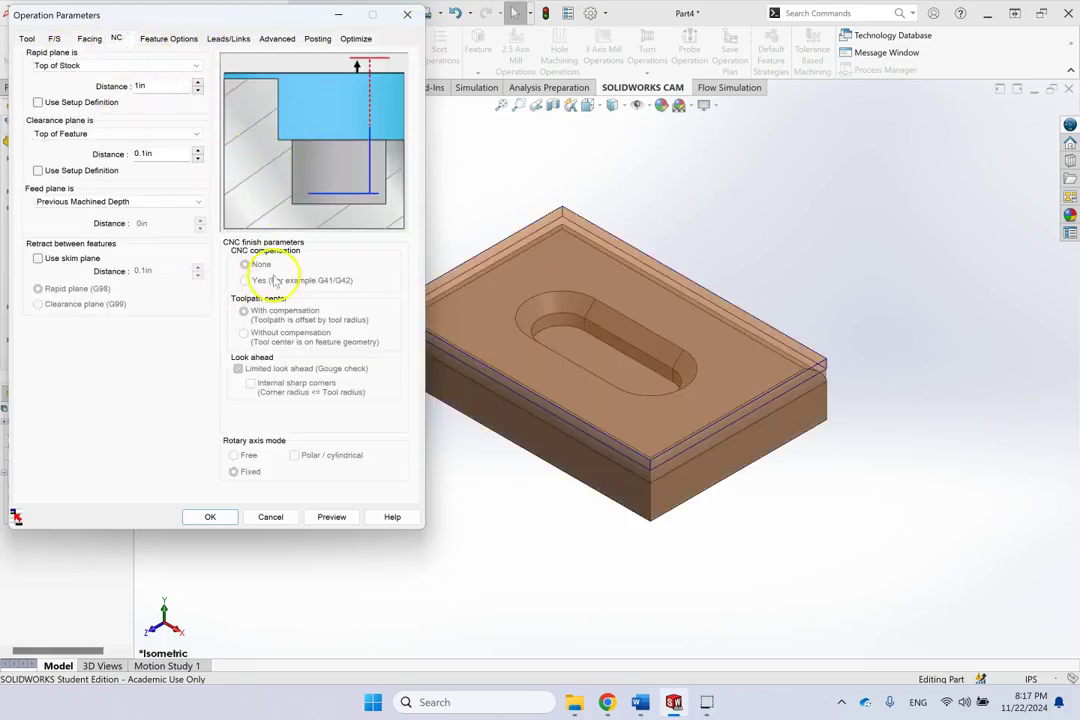
click(210, 513)
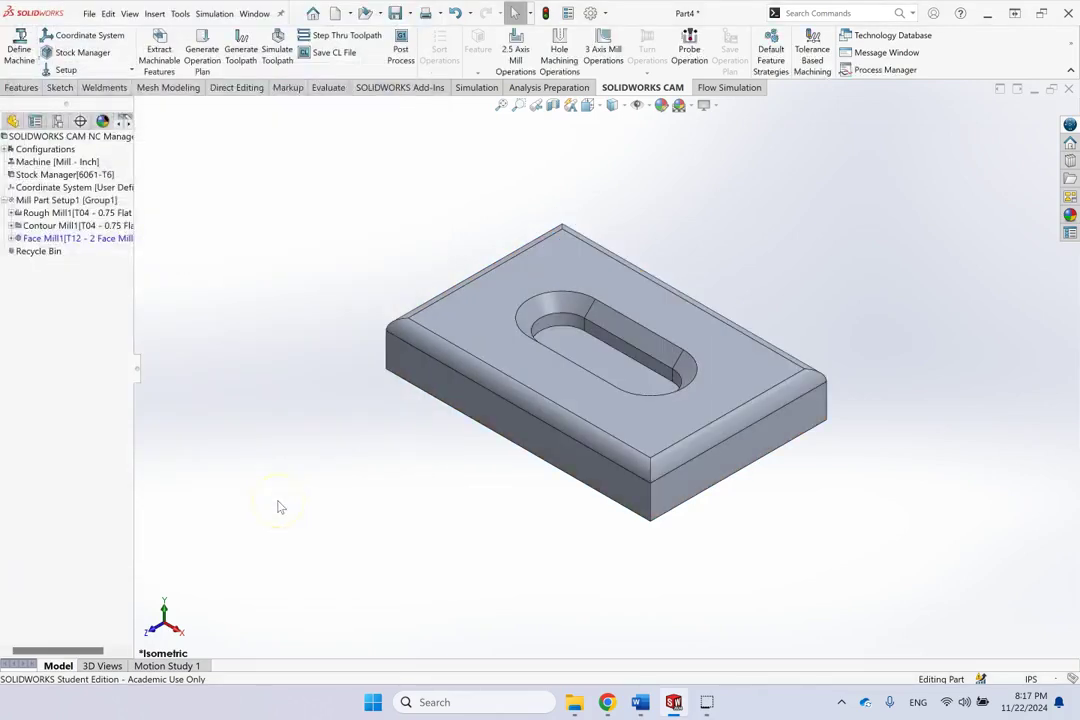
Move Face Mill1 ahead of Rough Mill1 so it is the first operation in Mill Part Setup1
click(72, 240)
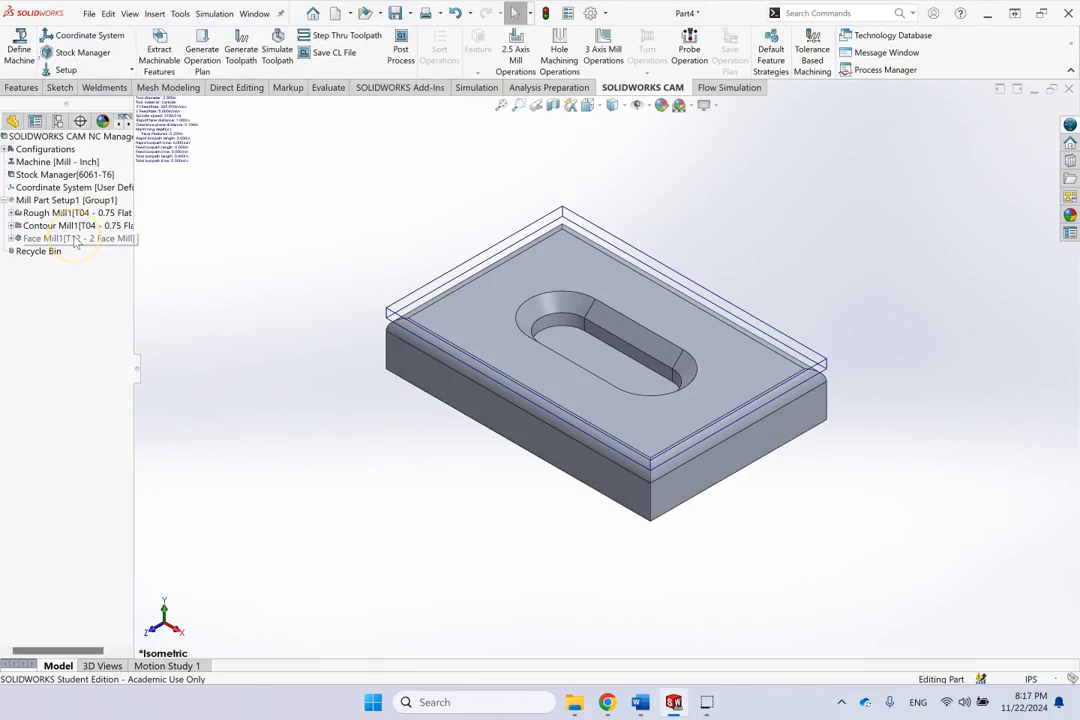
click(240, 237)
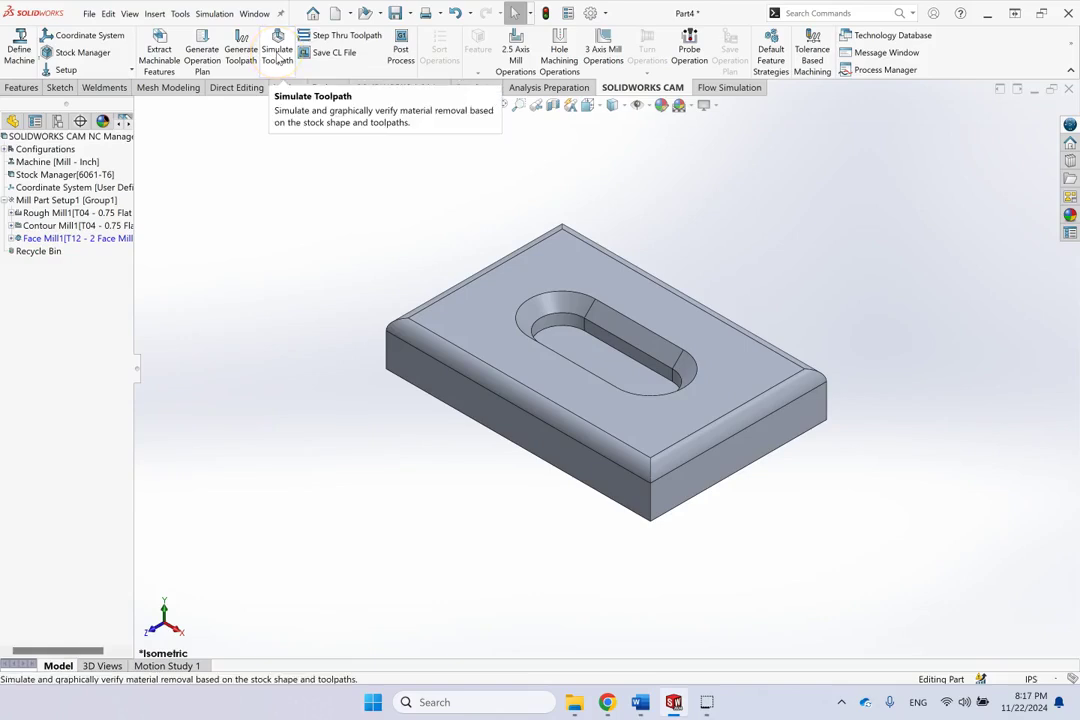
click(56, 239)
click(52, 213)
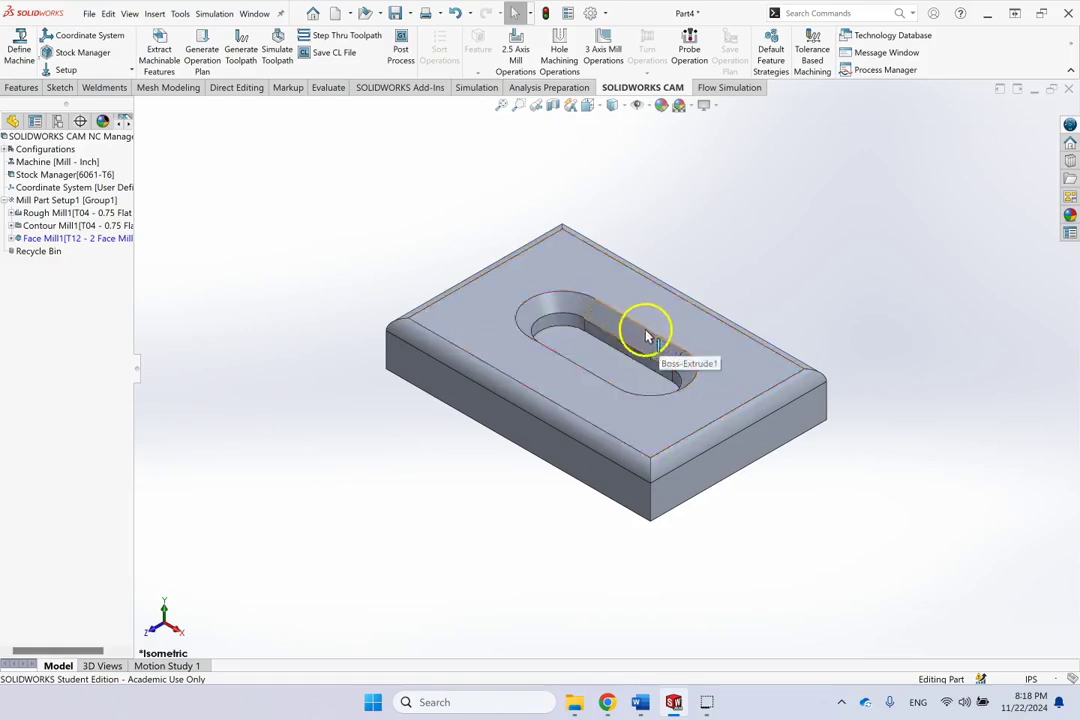
mouse_move(58, 243)
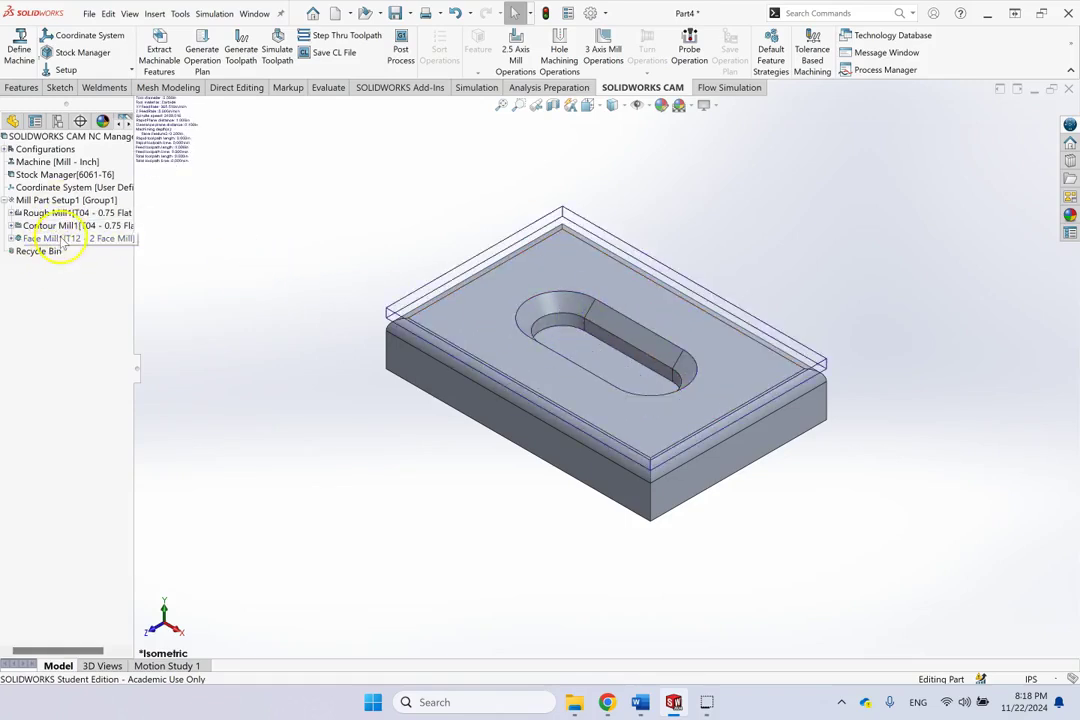
drag(48, 243, 48, 203)
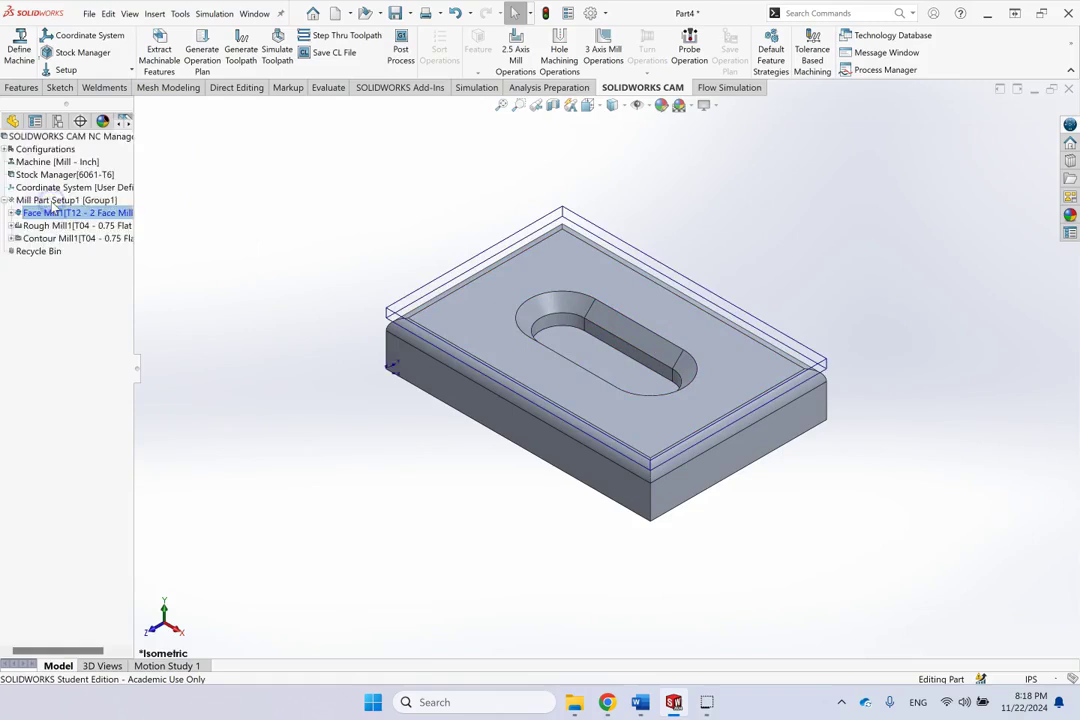
Generate the toolpath for the Face Mill1 operation
click(93, 215)
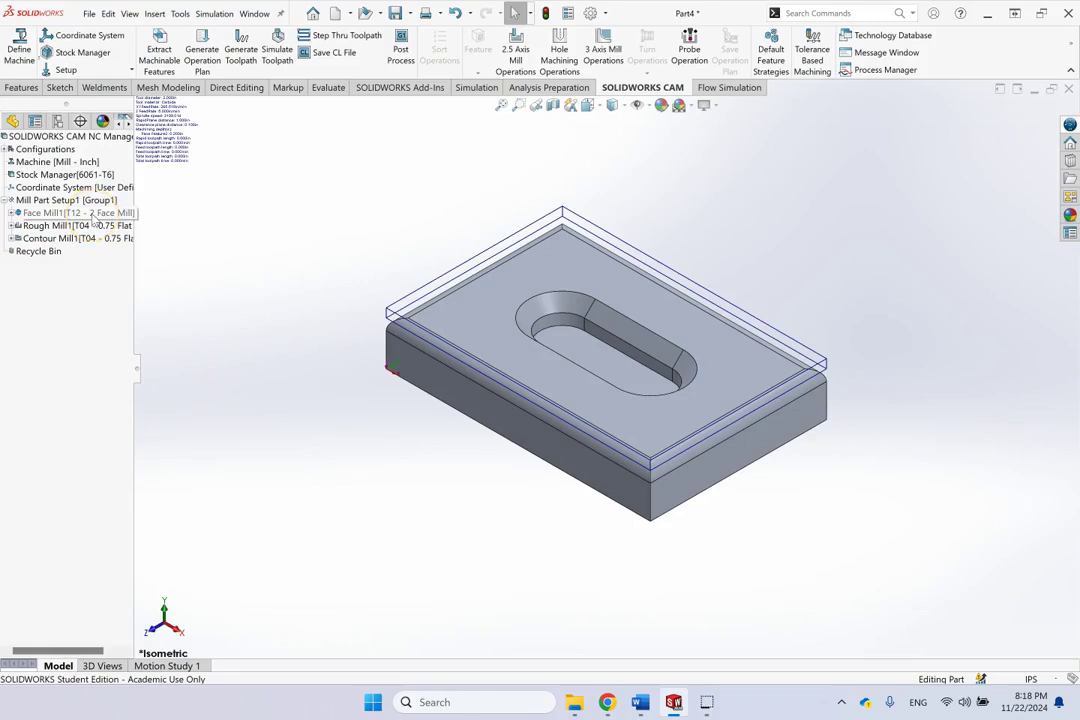
click(93, 213)
click(240, 50)
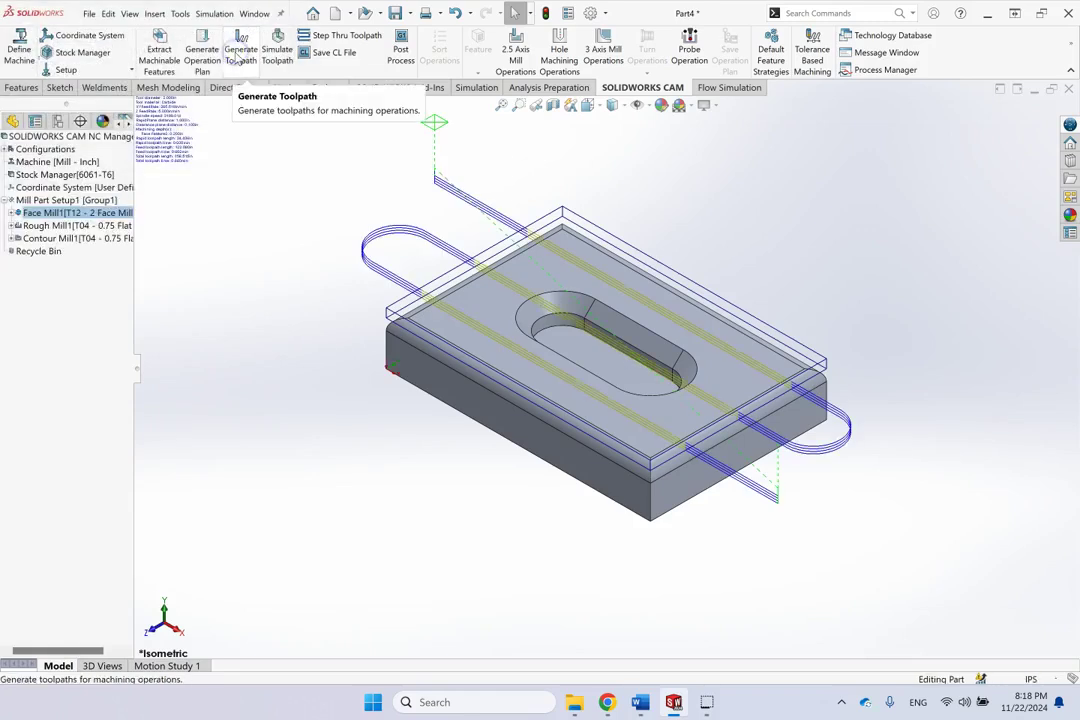
Simulate the milling toolpaths to the end, close the simulation and examine the Rough Mill1 and Contour Mill1 toolpaths
click(277, 53)
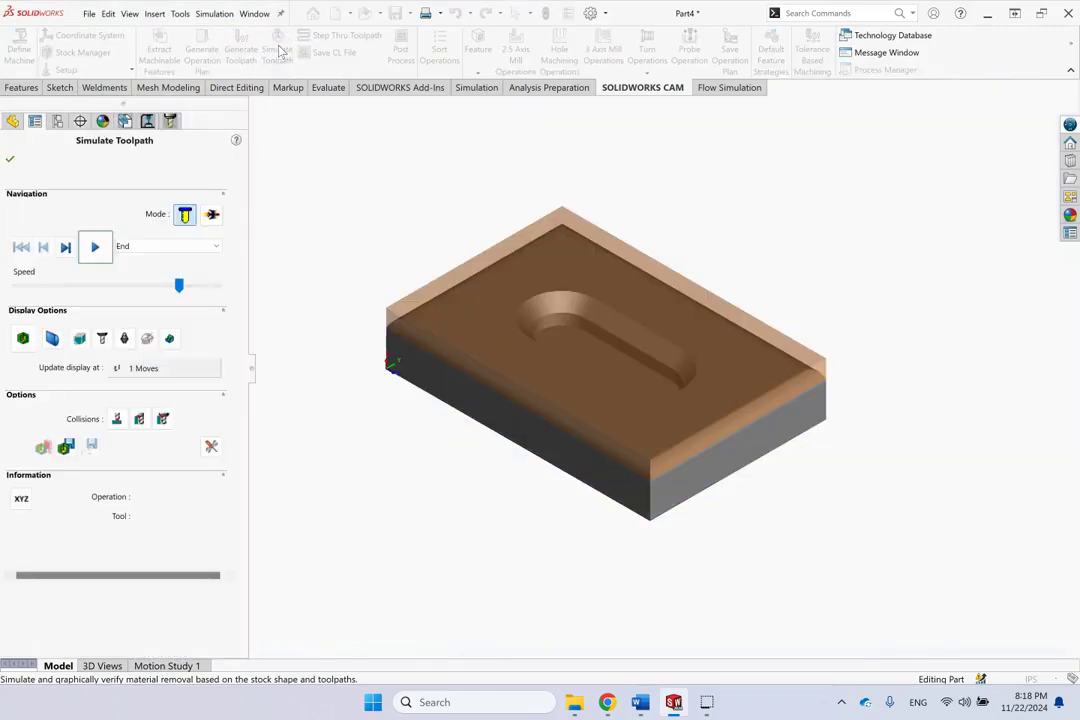
click(95, 247)
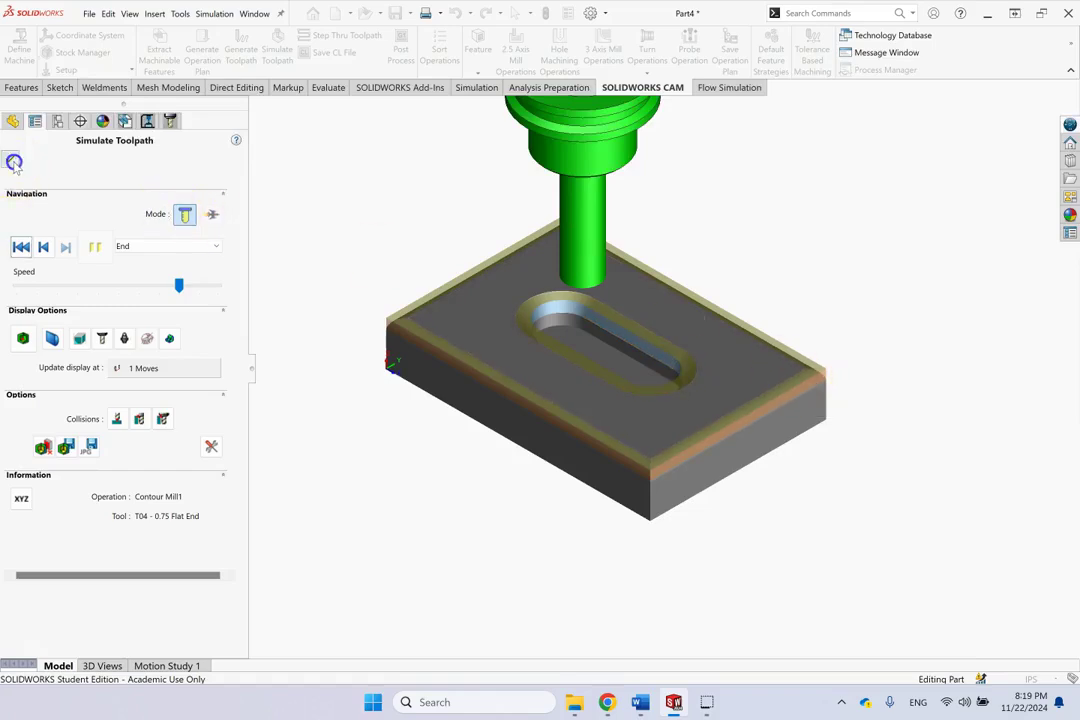
click(14, 162)
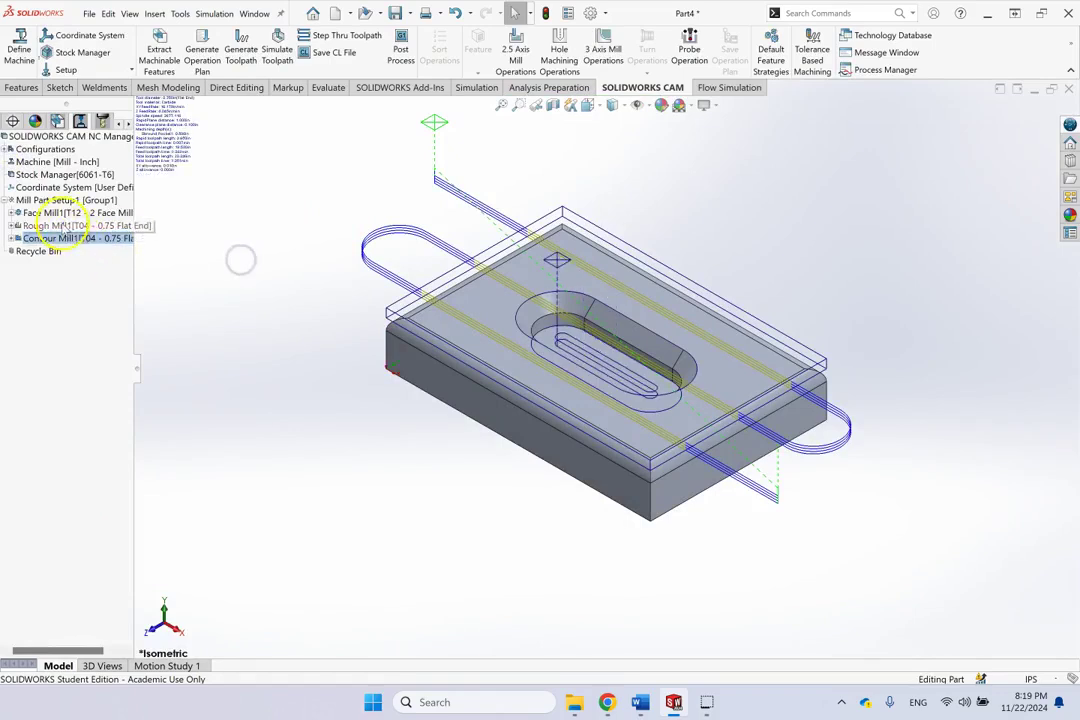
click(62, 226)
click(72, 238)
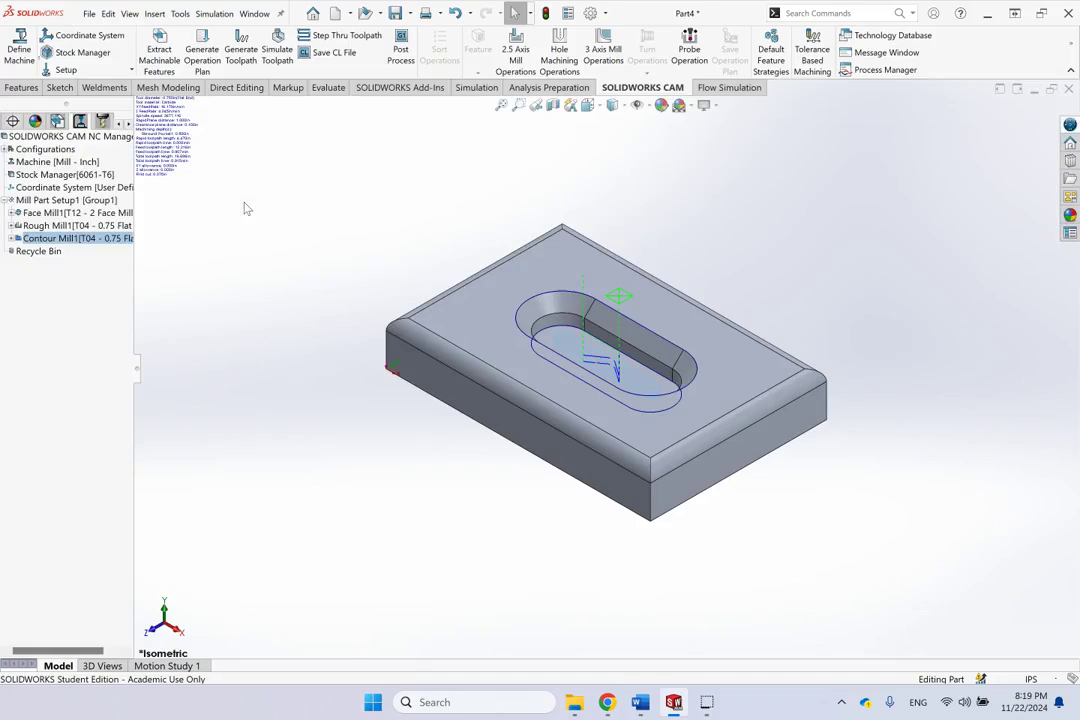
Start a new 2.5 axis Contour Mill operation in Mill Part Setup1
right_click(38, 200)
mouse_move(152, 297)
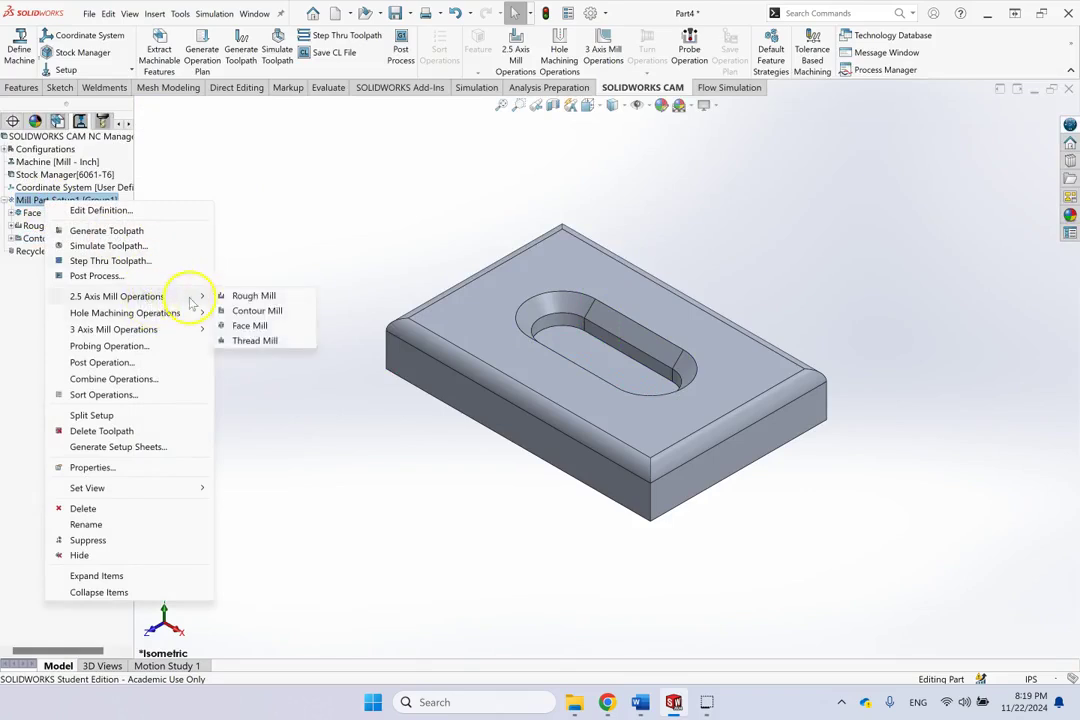
click(257, 311)
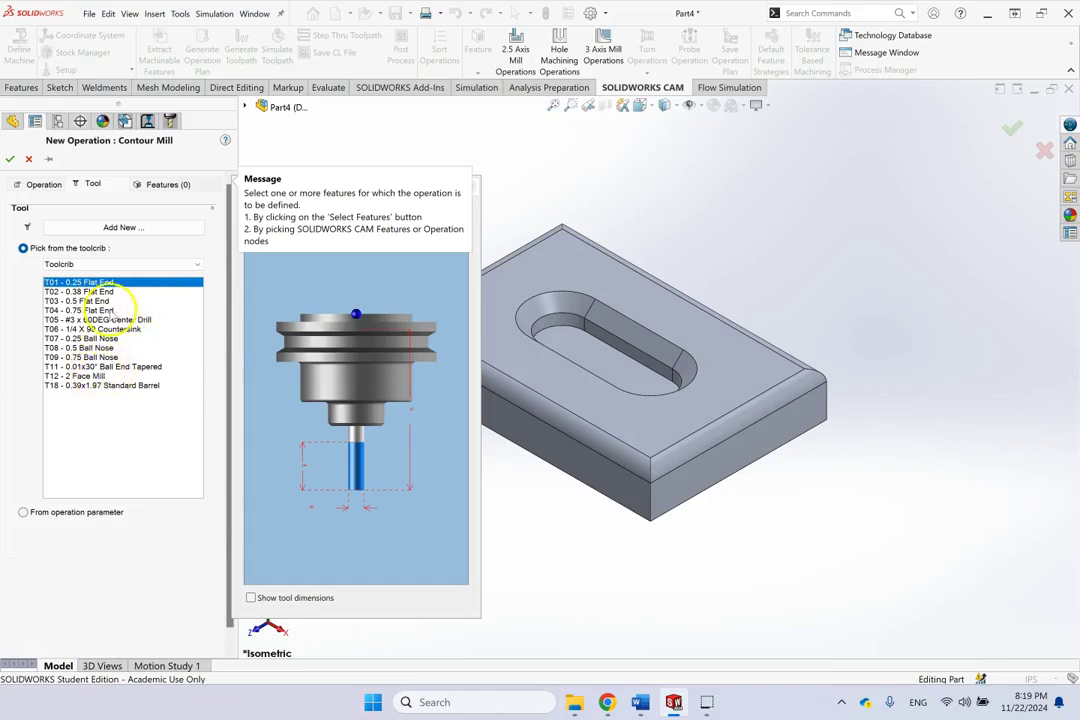
Examine the toolcrib's tool previews for one suited to rounding the block's top edges
click(101, 264)
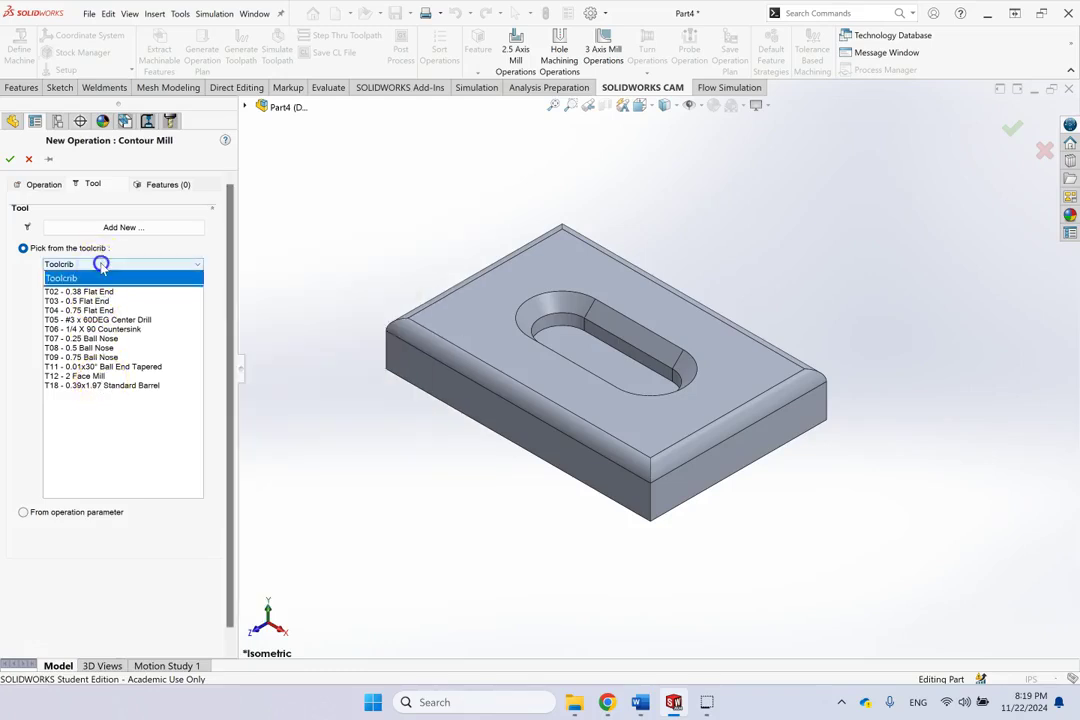
click(101, 266)
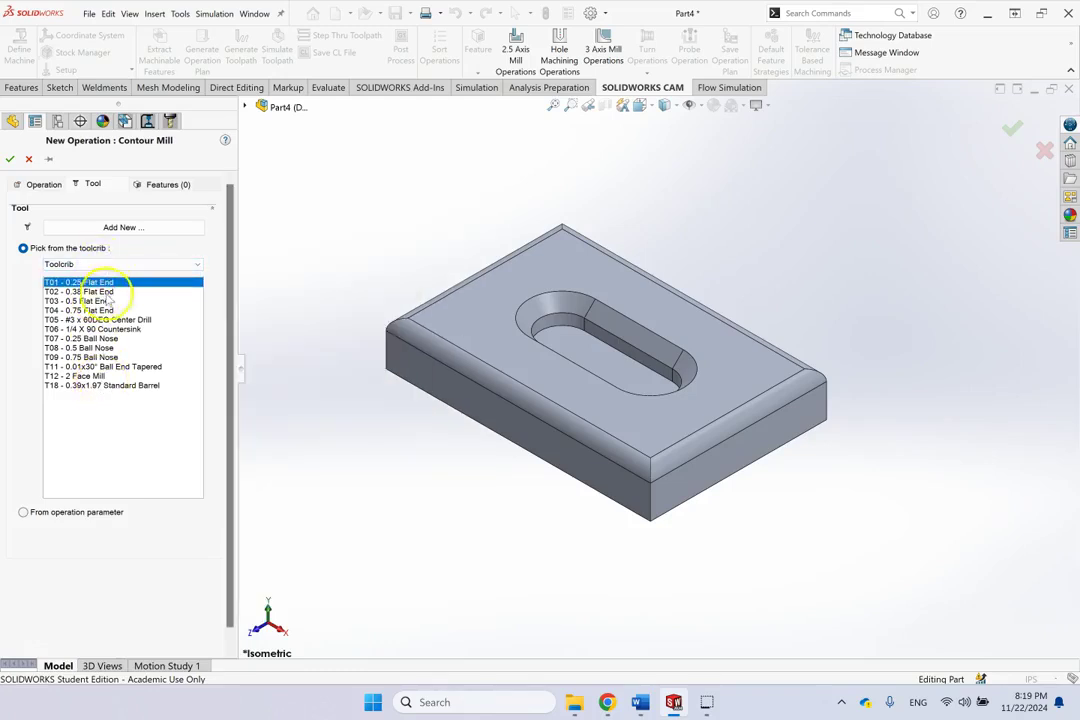
click(105, 292)
click(102, 319)
click(106, 329)
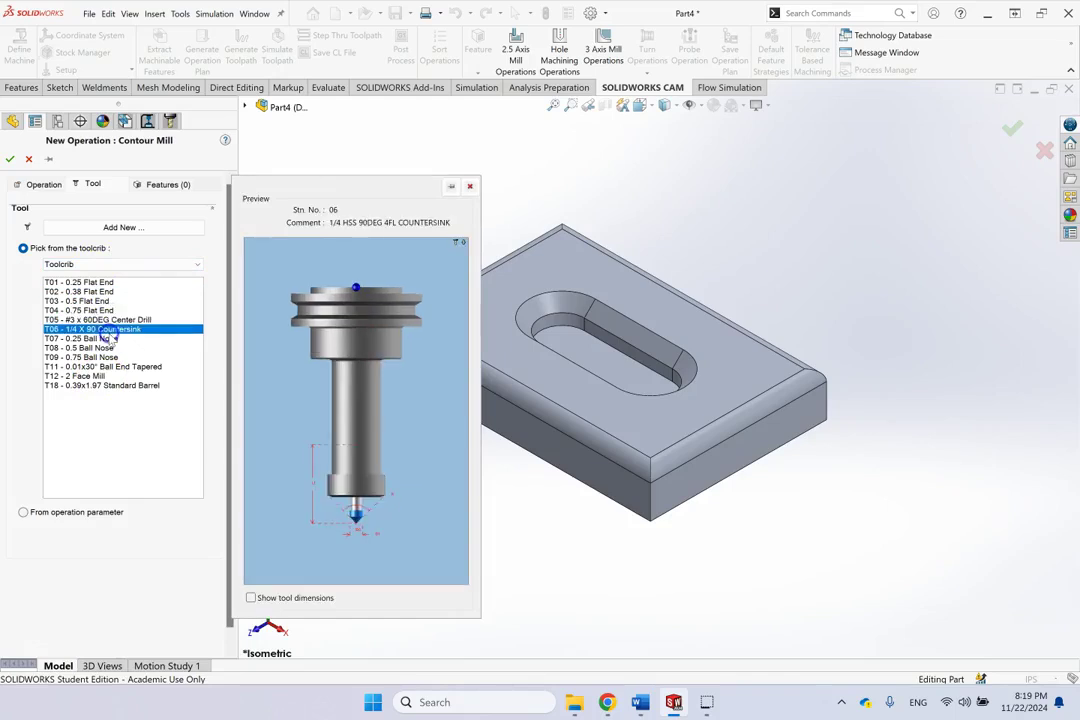
click(105, 339)
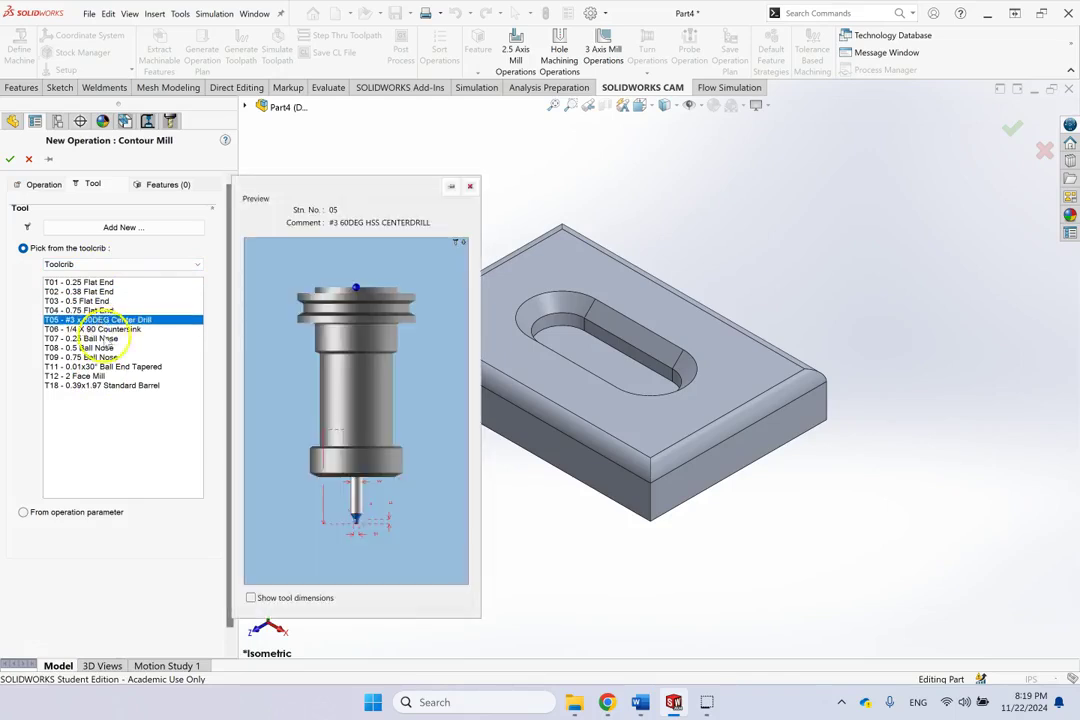
click(106, 348)
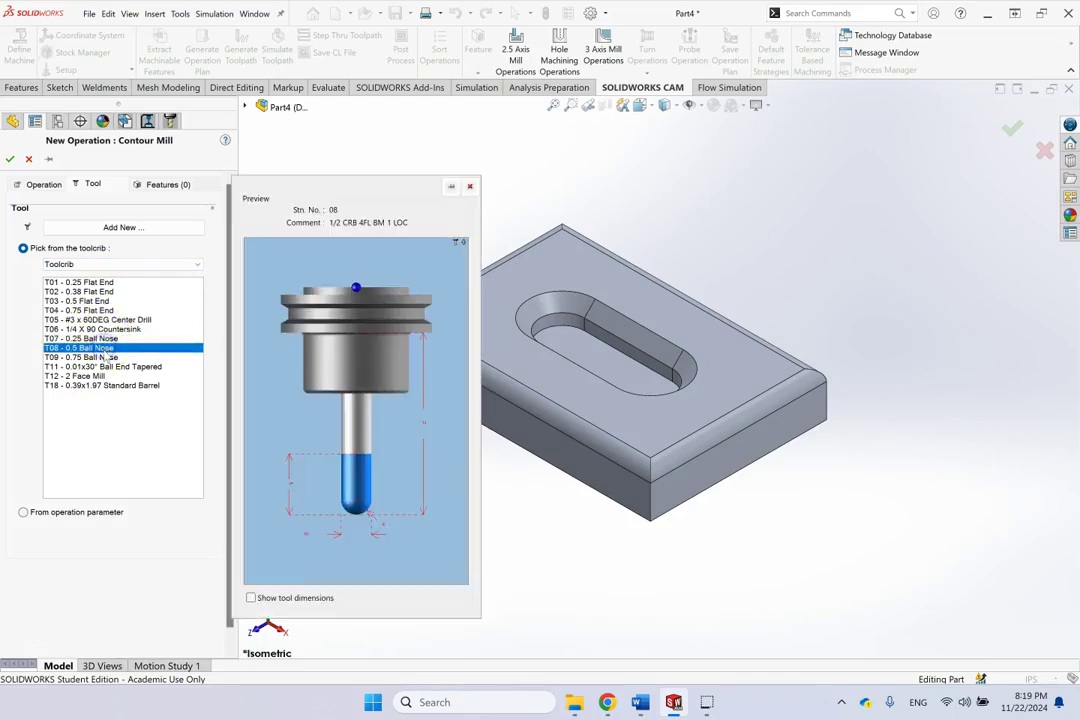
click(108, 357)
click(108, 366)
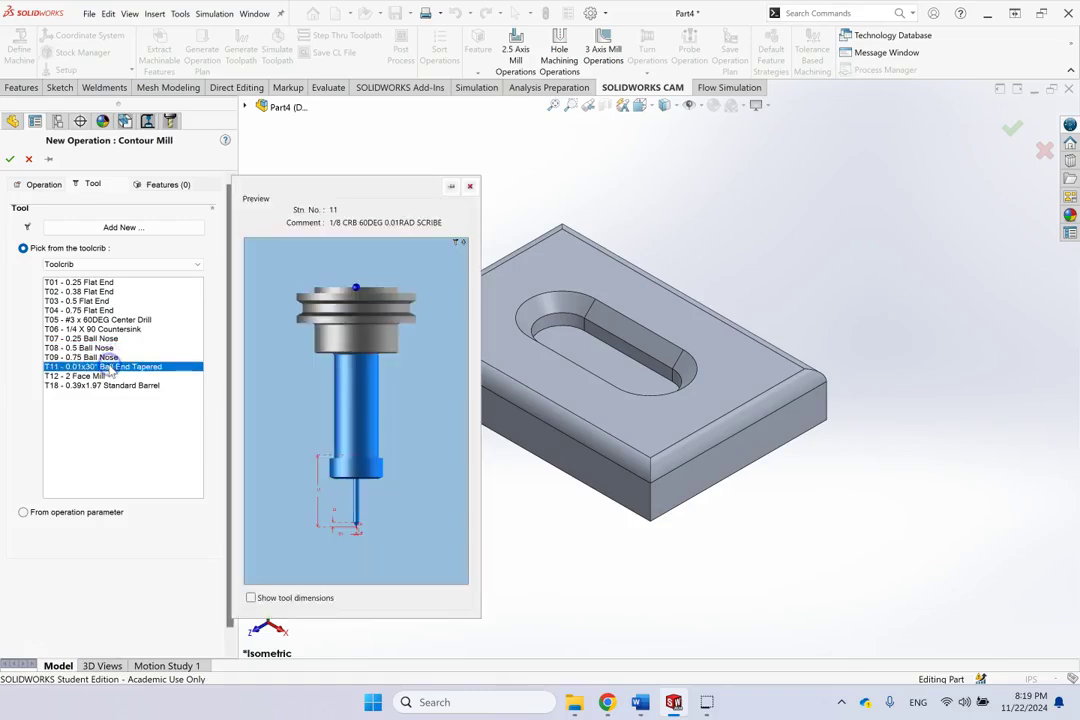
click(105, 376)
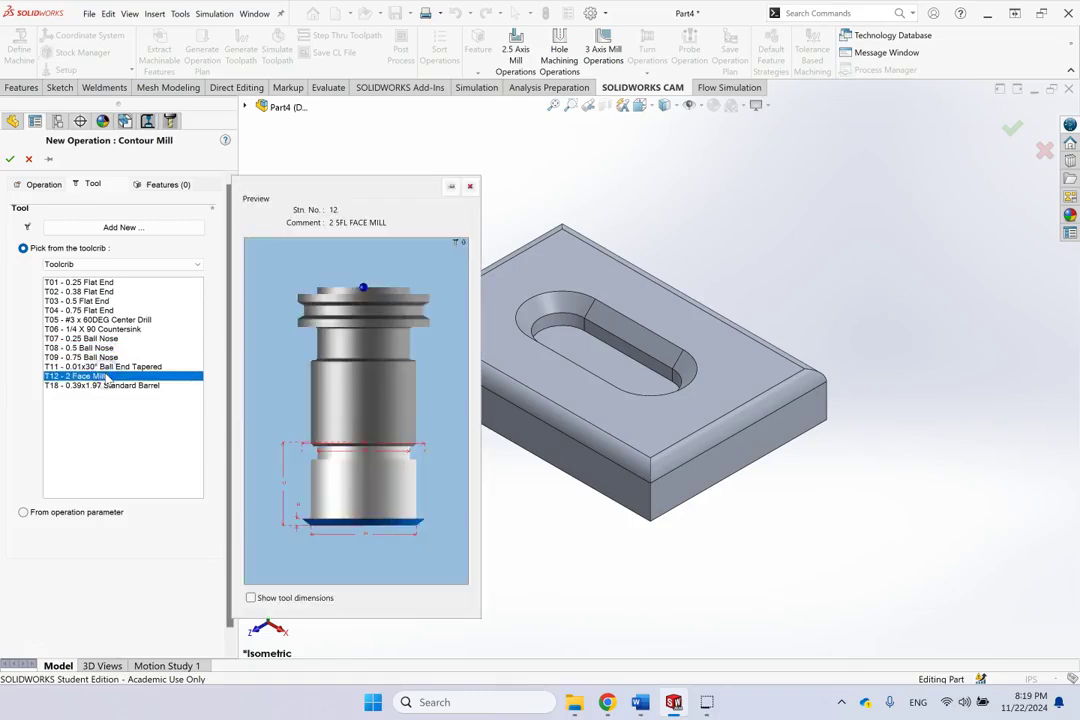
click(108, 386)
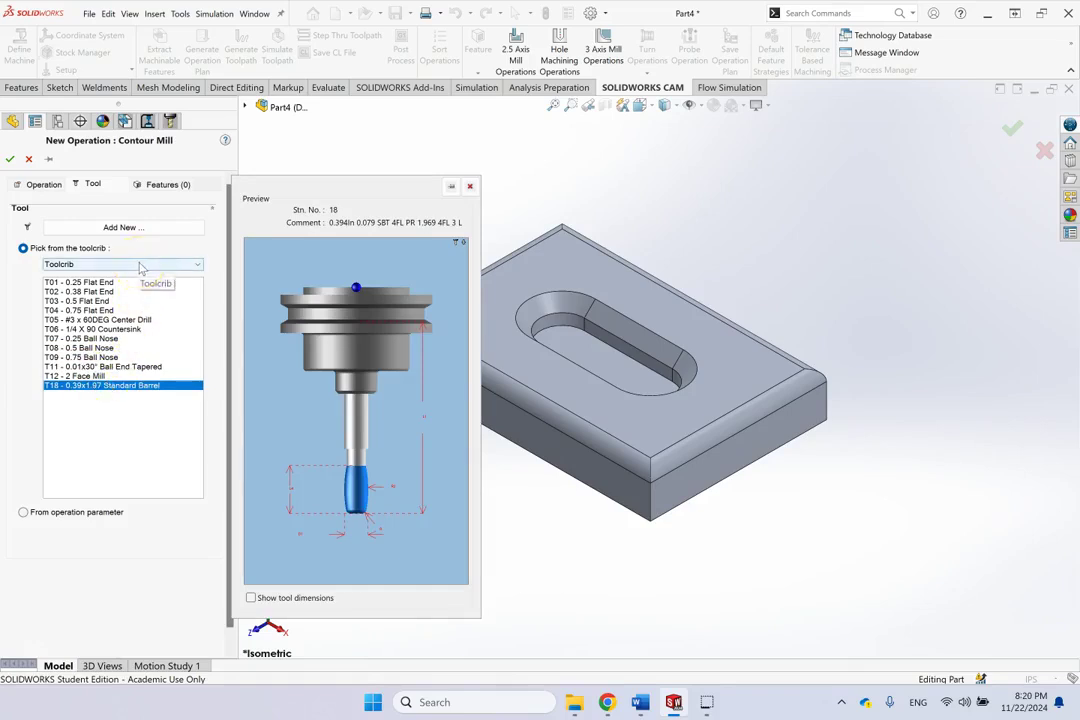
Add the 1/4R Corner Round tool from the tool library to the toolcrib for the contour mill operation
click(167, 229)
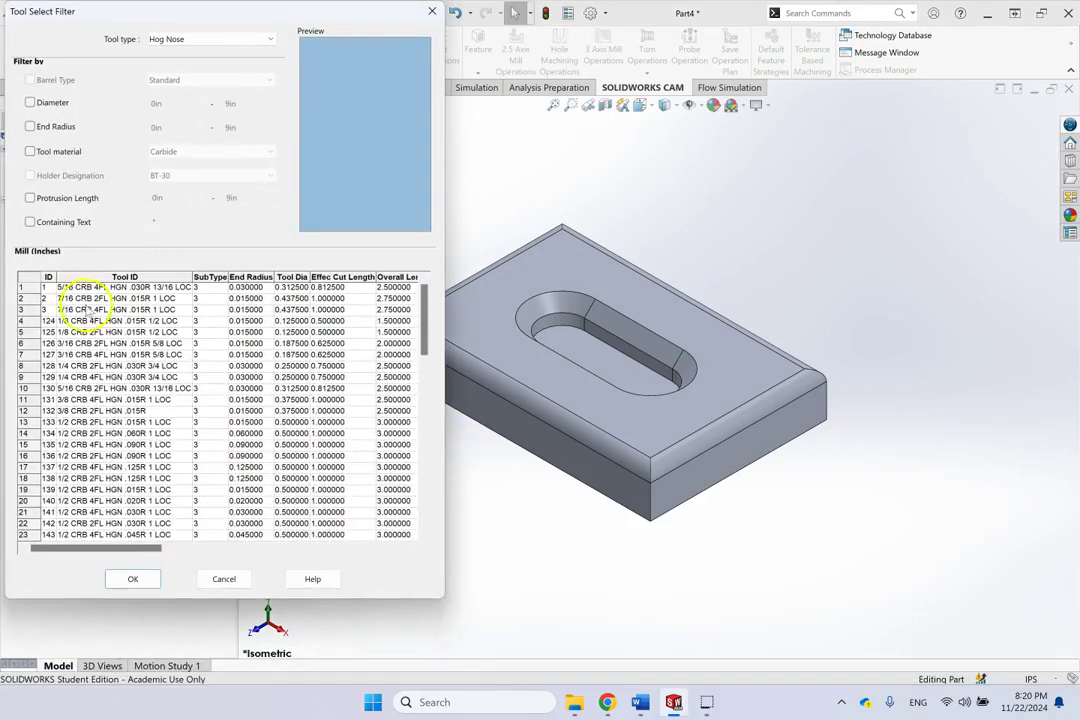
click(210, 39)
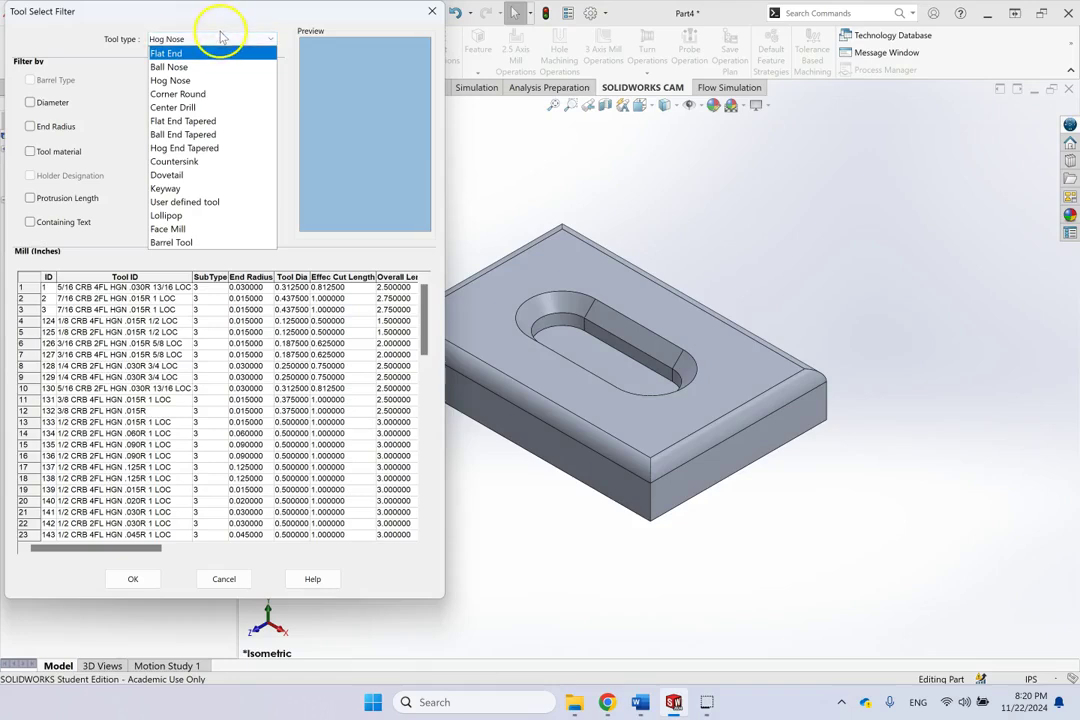
click(191, 95)
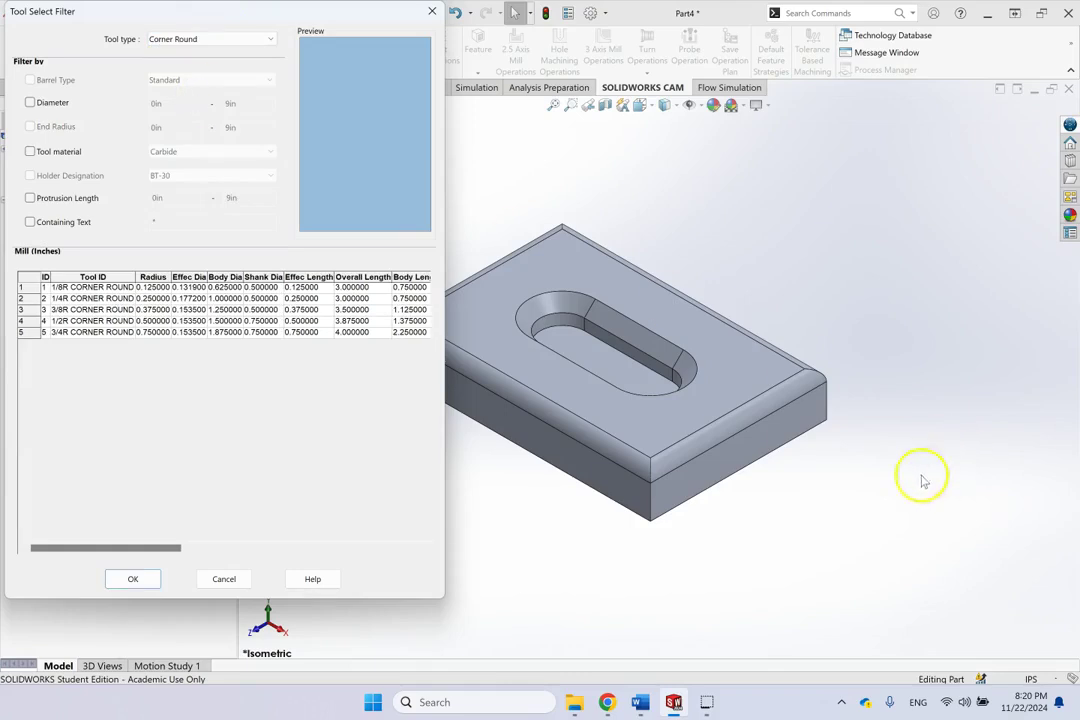
click(771, 410)
click(73, 298)
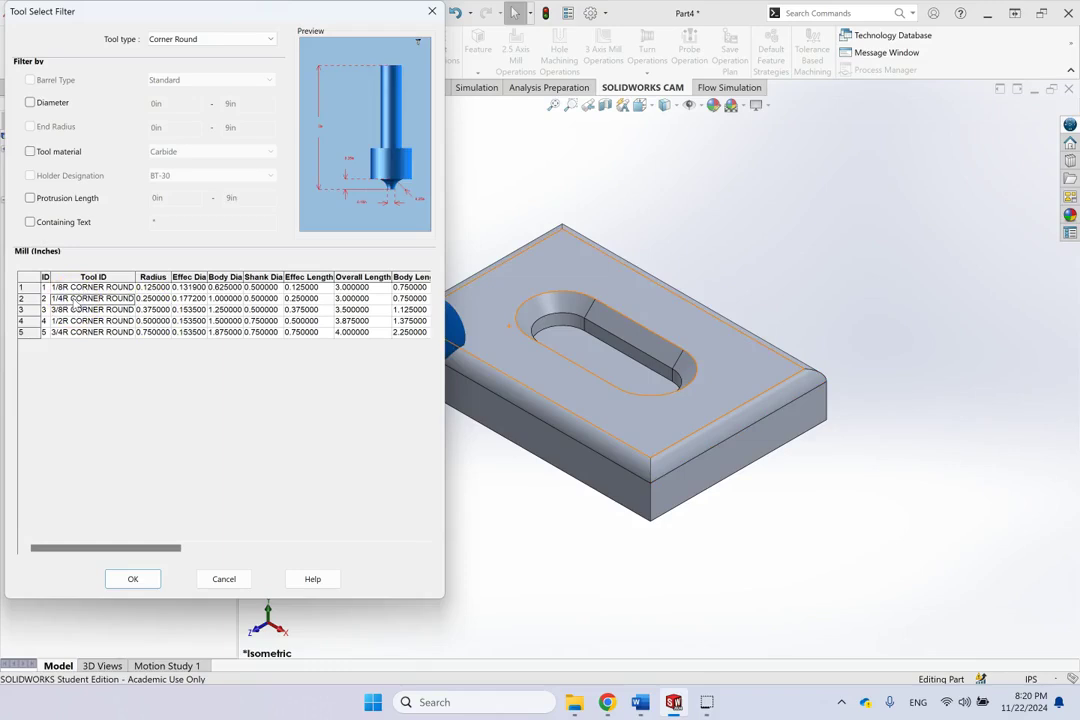
click(136, 579)
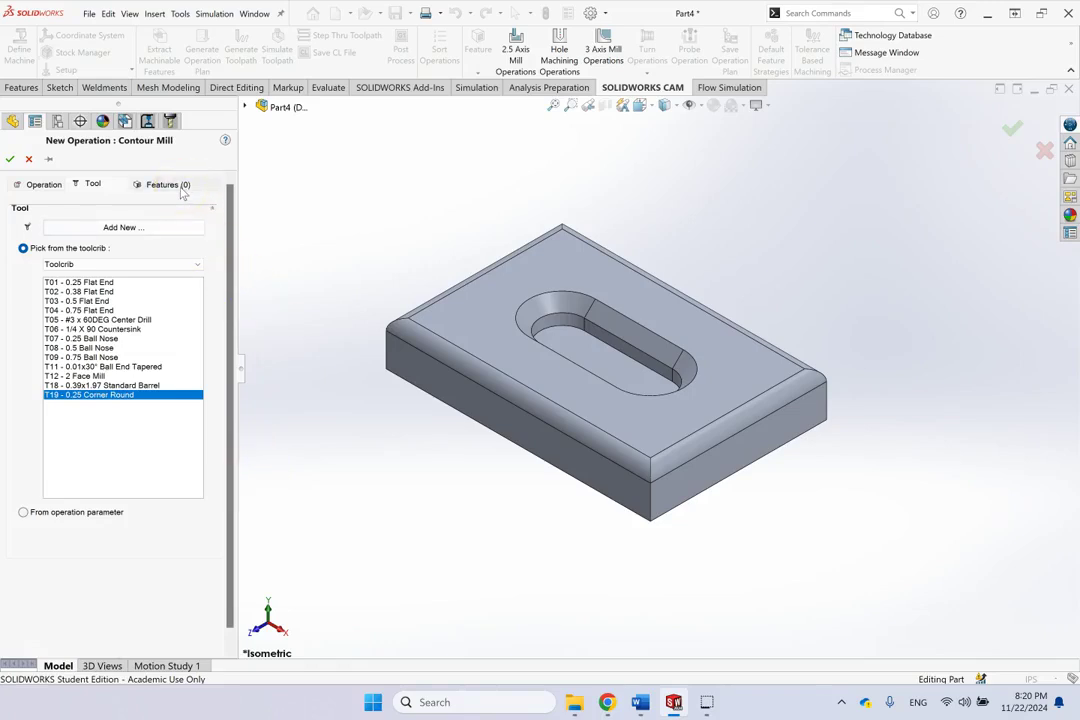
Create a part perimeter feature of the open pocket type with the Rough-Finish strategy, through to the bottom of the stock, for the contour mill
click(178, 185)
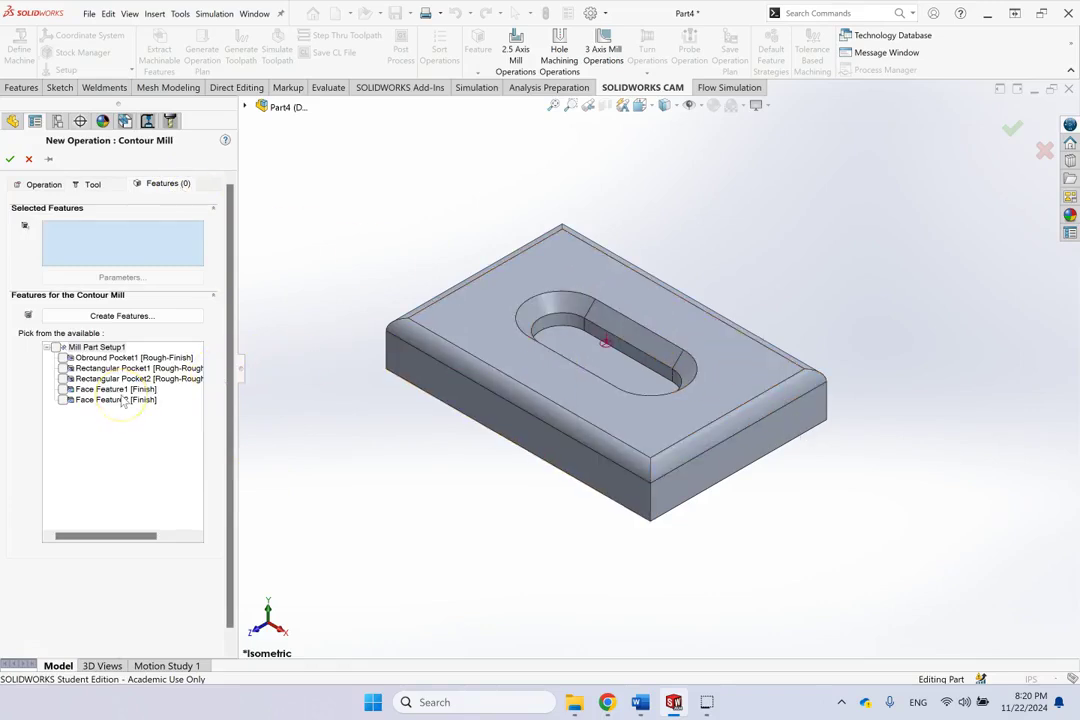
click(108, 318)
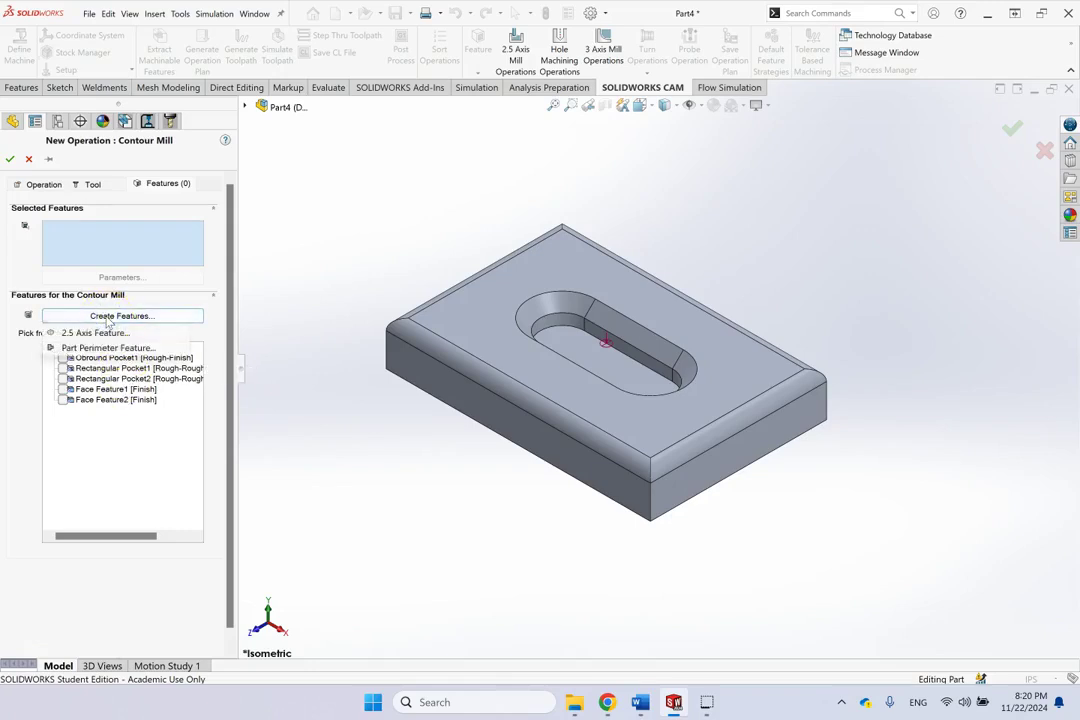
click(116, 349)
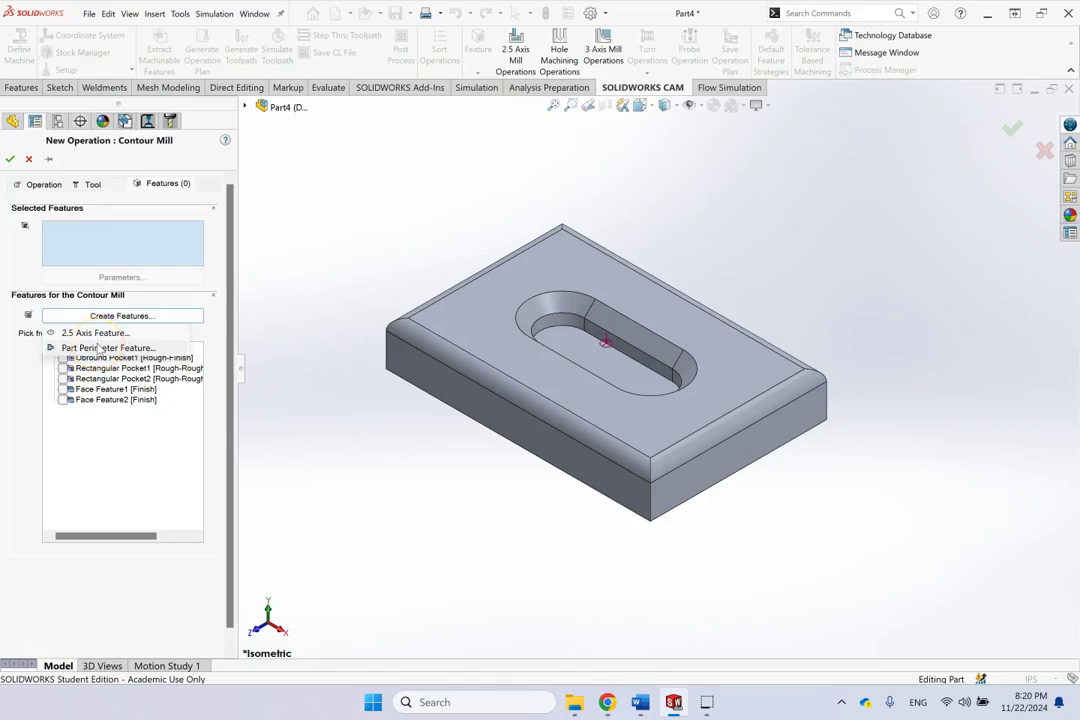
click(98, 348)
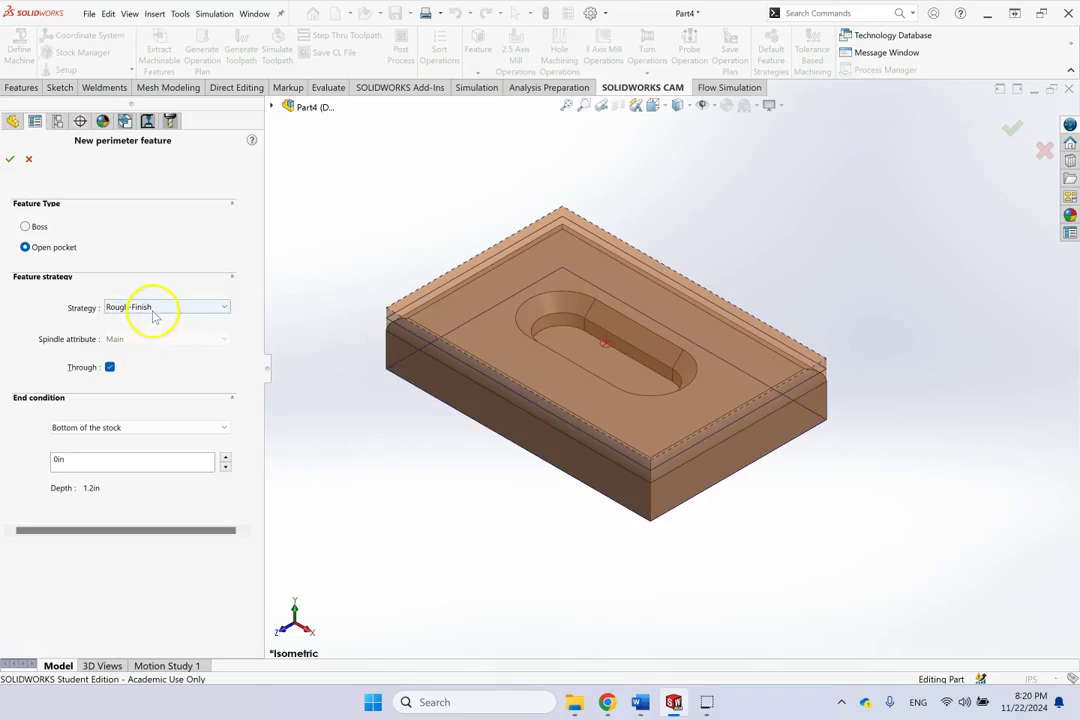
click(10, 159)
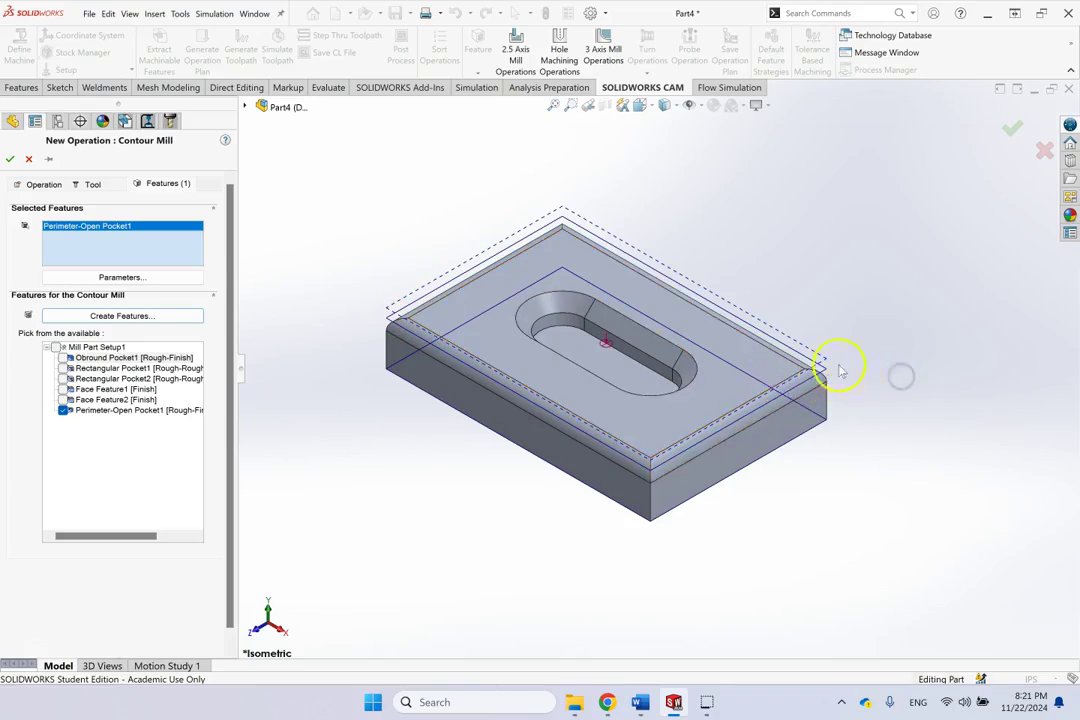
Check the perimeter feature from the front and isometric views, create the corner-round contour mill operation and accept its parameters
key(space)
click(398, 436)
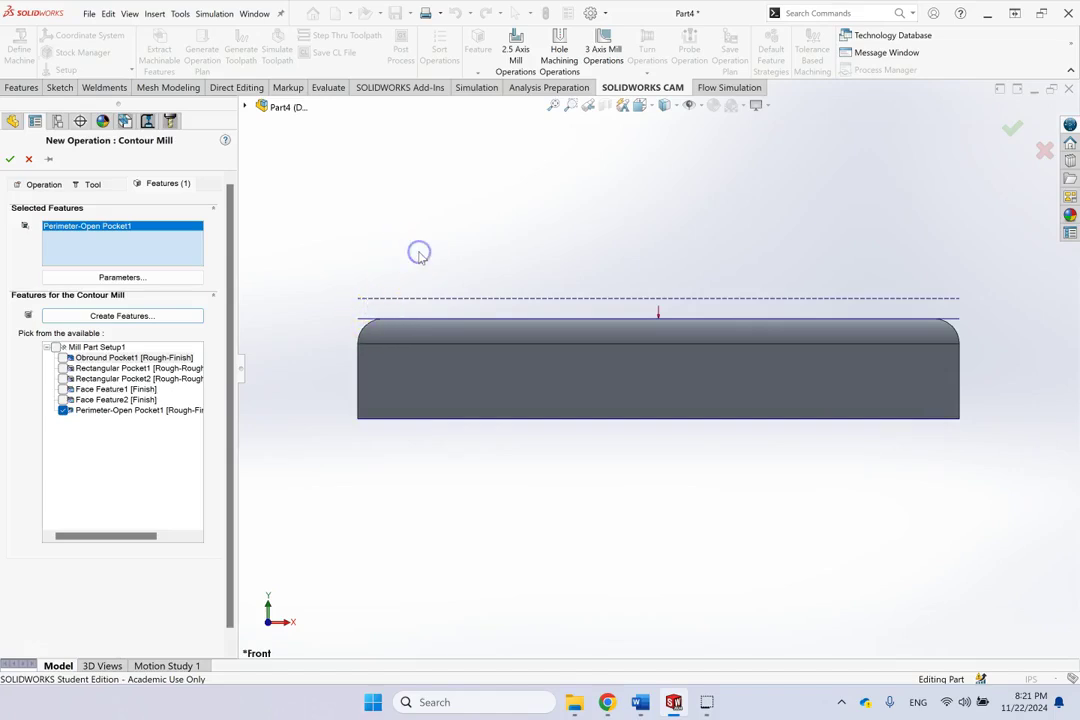
key(ctrl+7)
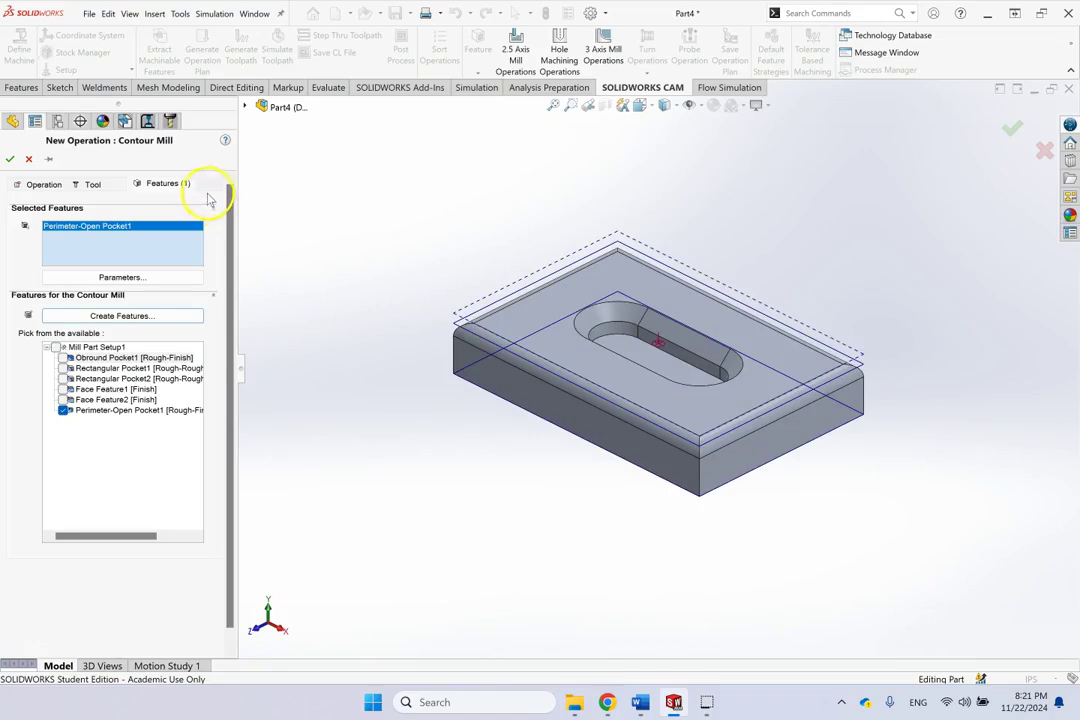
click(10, 159)
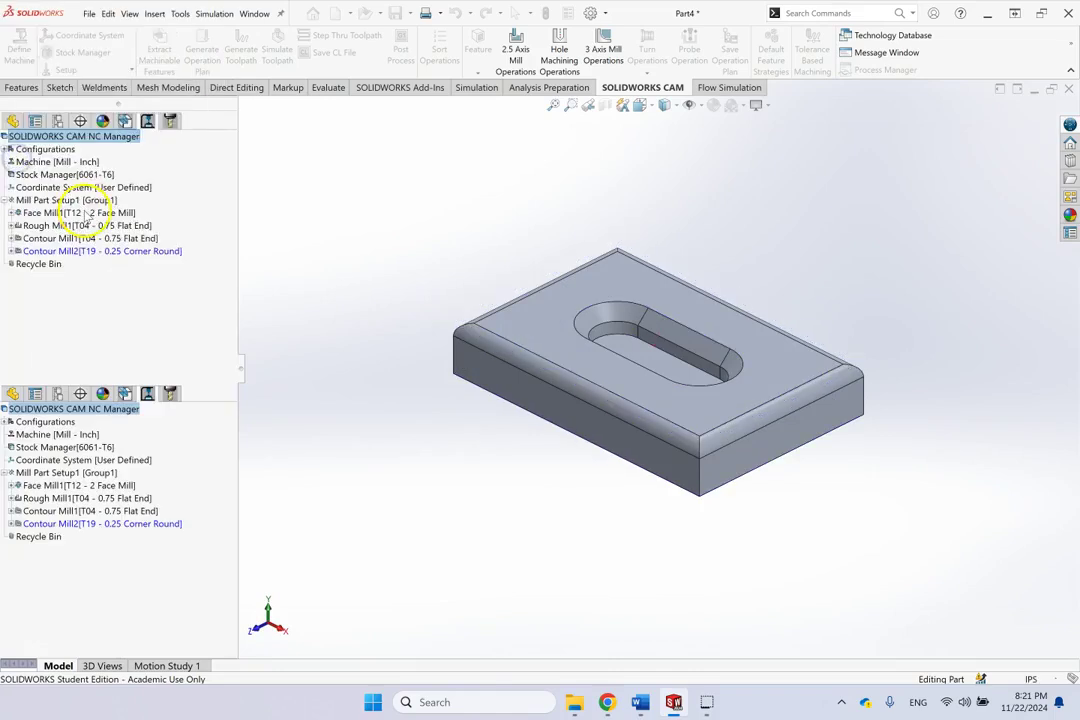
double_click(88, 212)
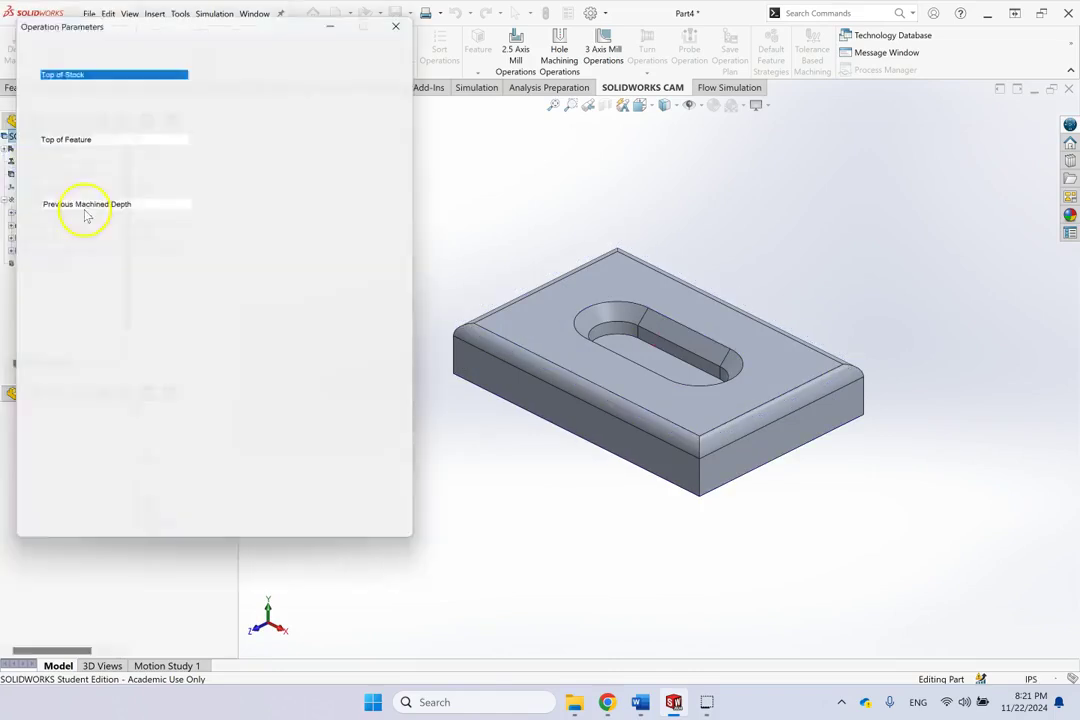
click(207, 539)
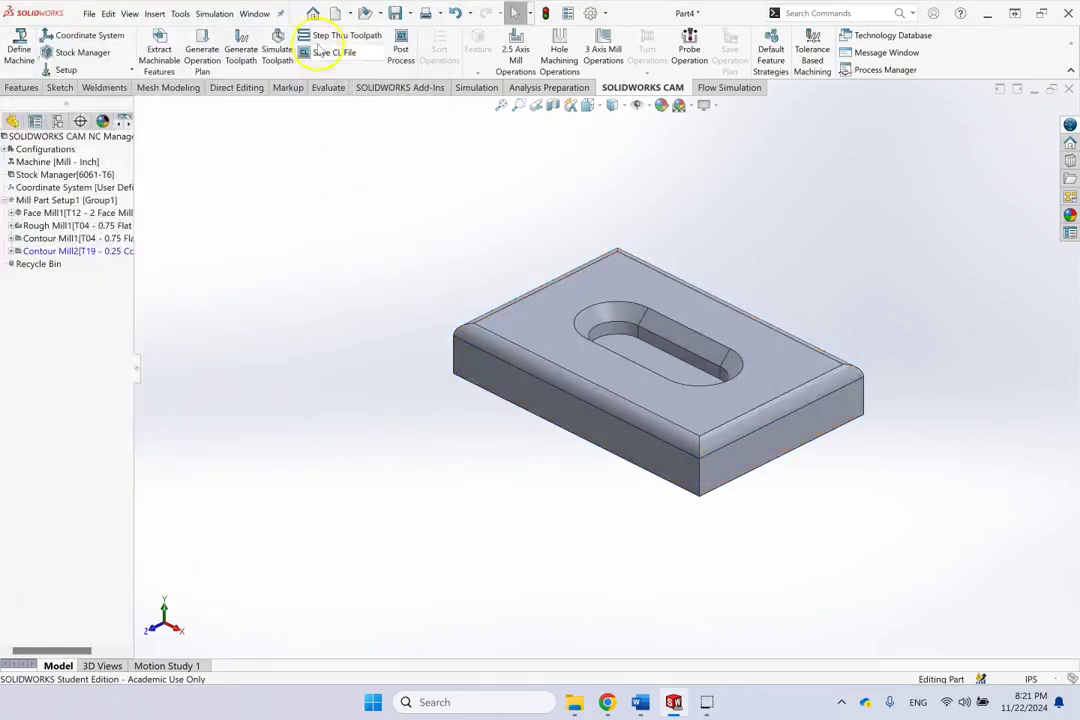
Generate the toolpaths with the corner-round contour operation included and simulate the milling
click(243, 38)
click(277, 50)
drag(188, 288, 220, 286)
click(10, 162)
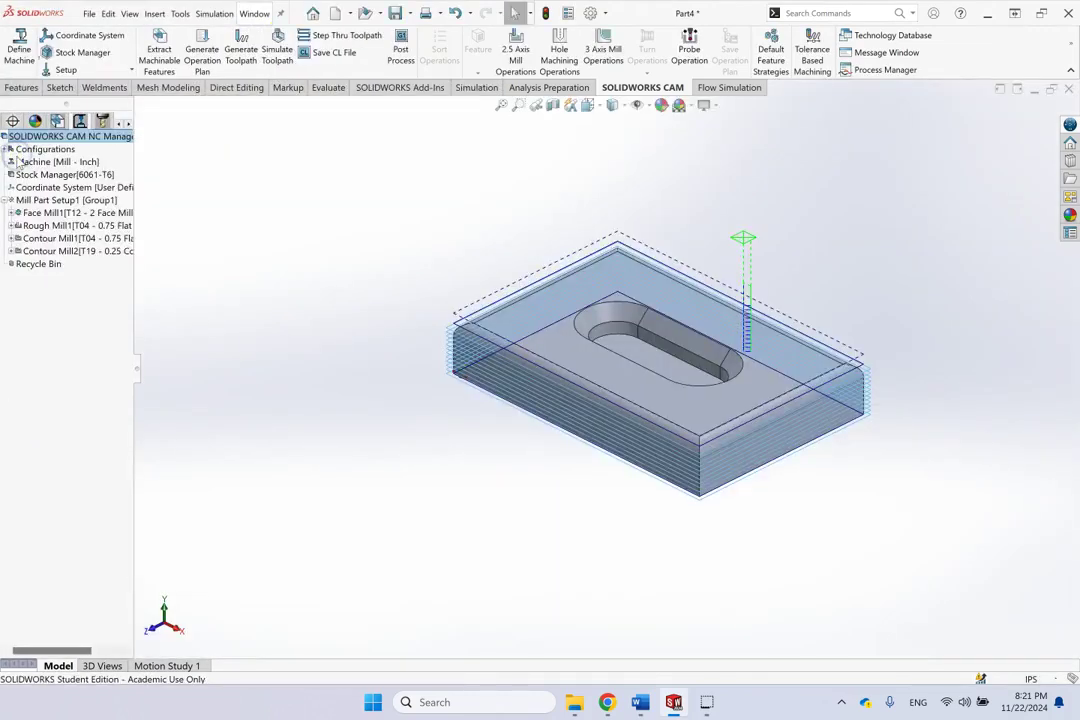
click(277, 50)
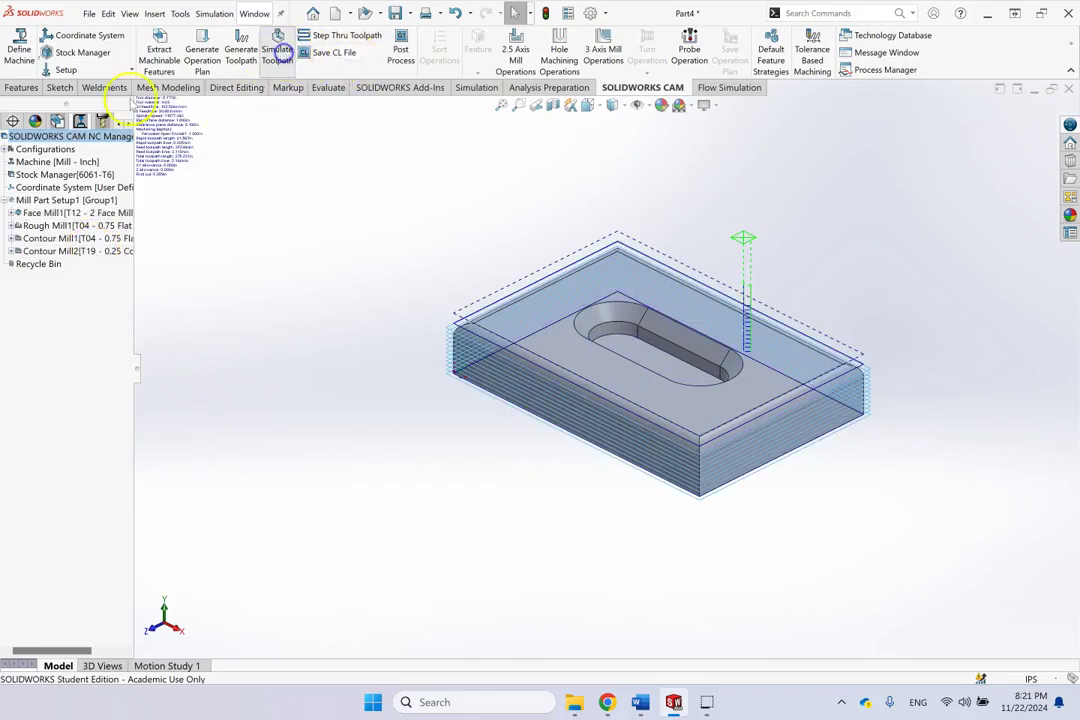
click(93, 246)
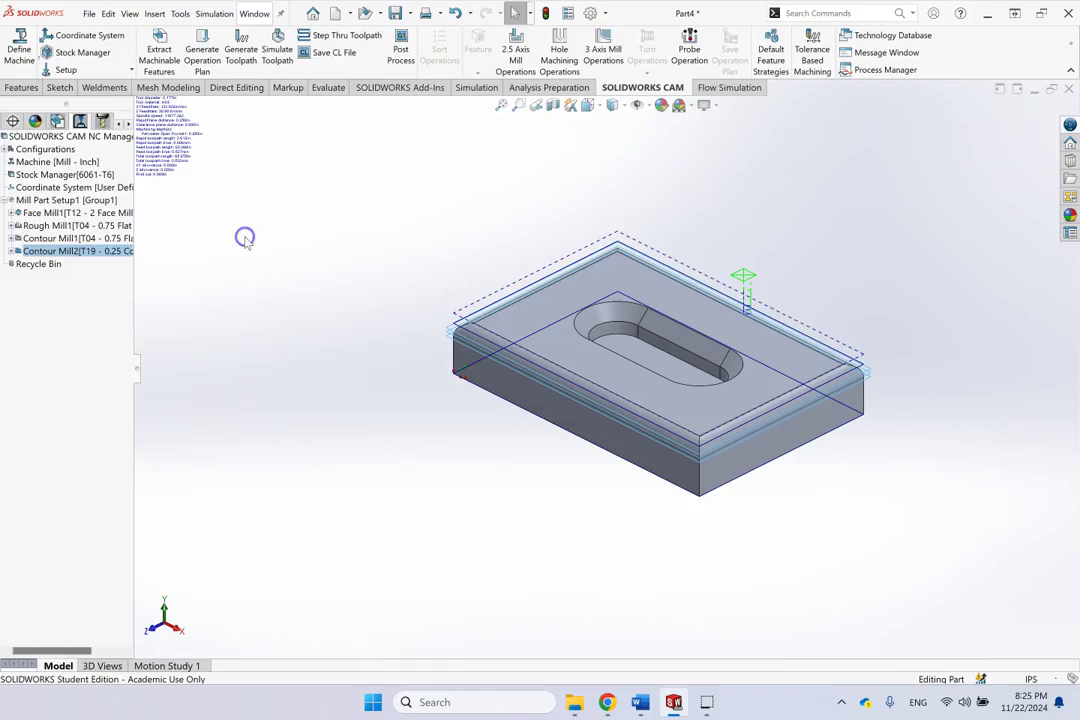
Examine the overridden machining depth of Perimeter-Open Pocket1 in Contour Mill2's feature options and accept the parameters
double_click(44, 251)
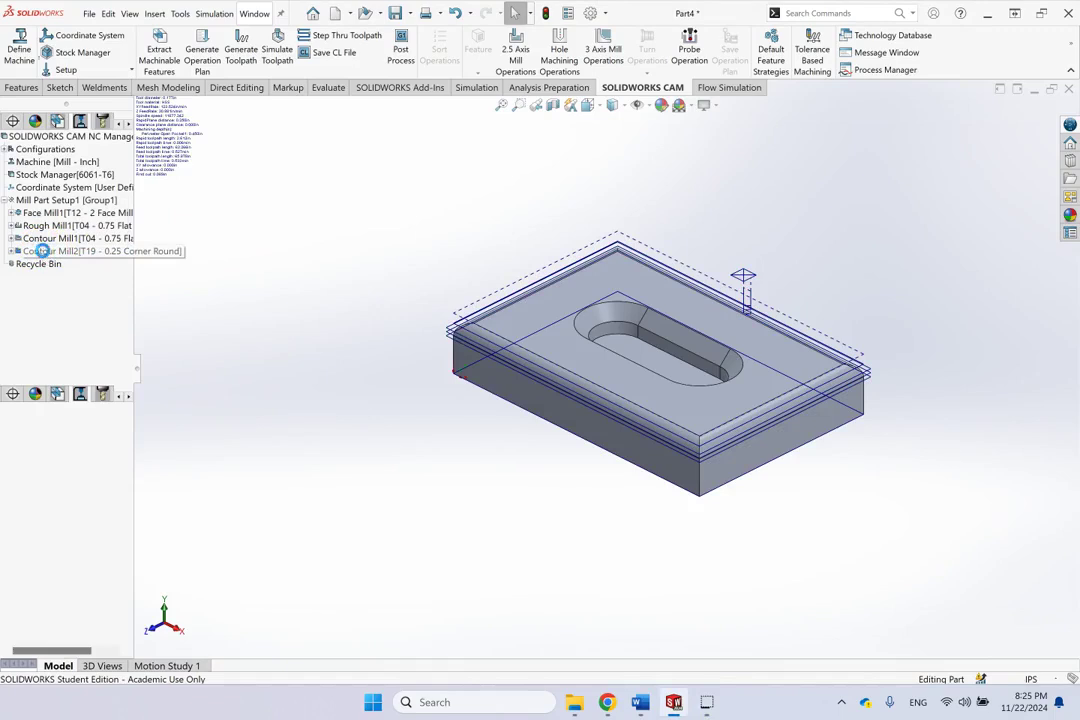
click(172, 40)
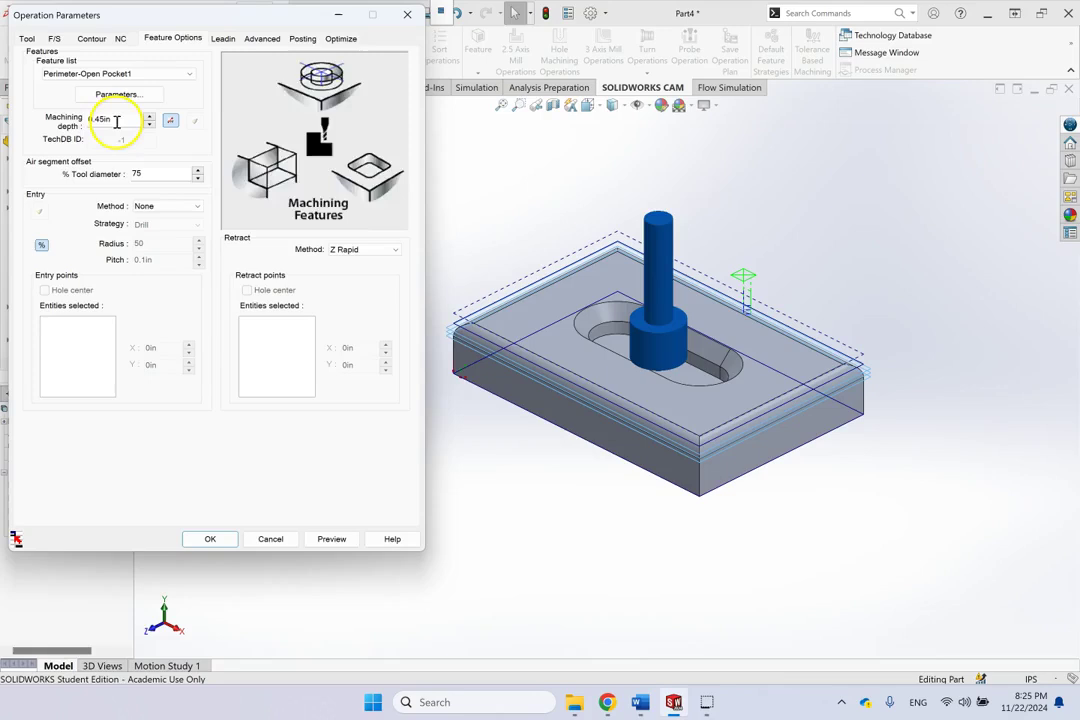
drag(116, 121, 73, 120)
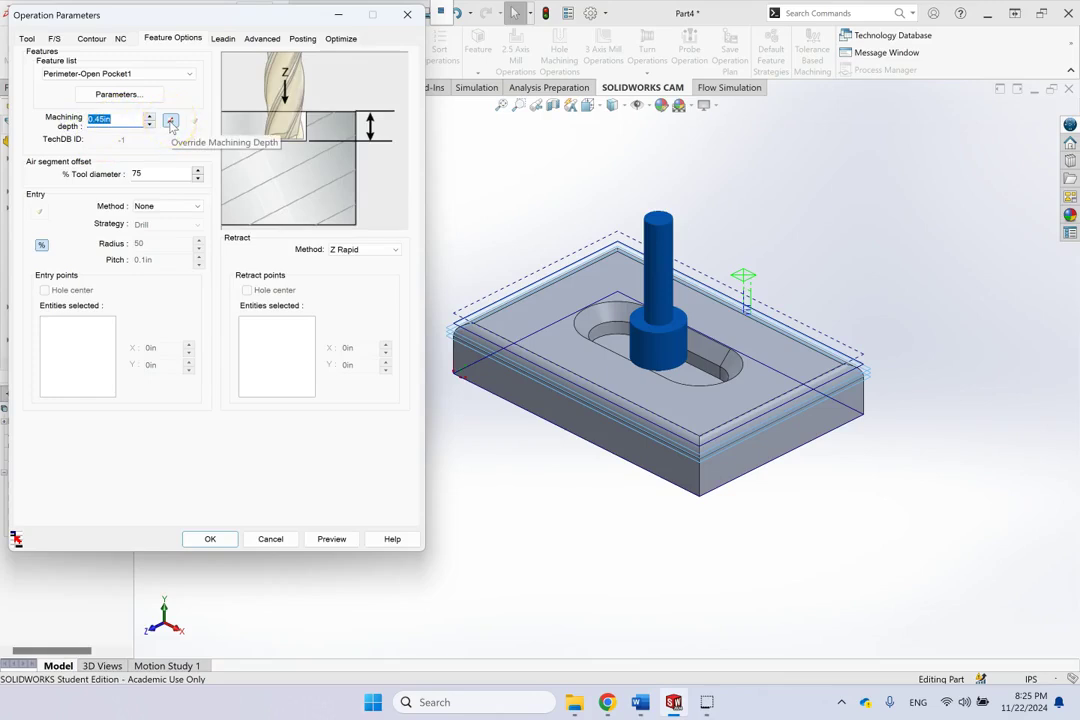
drag(138, 120, 113, 121)
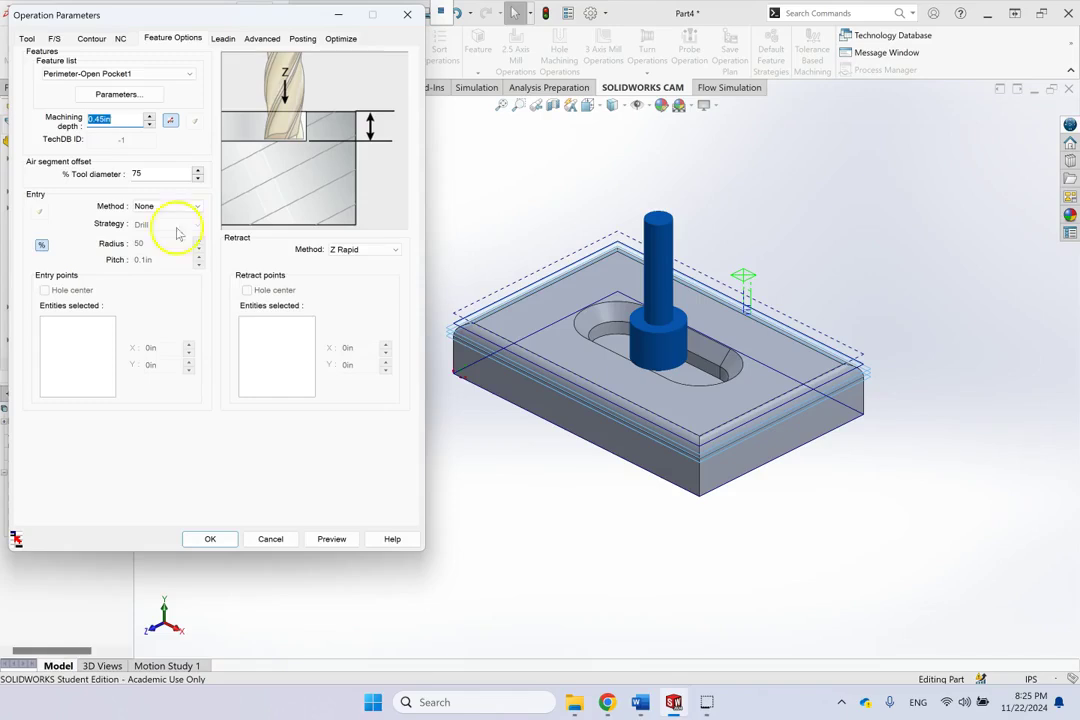
click(203, 538)
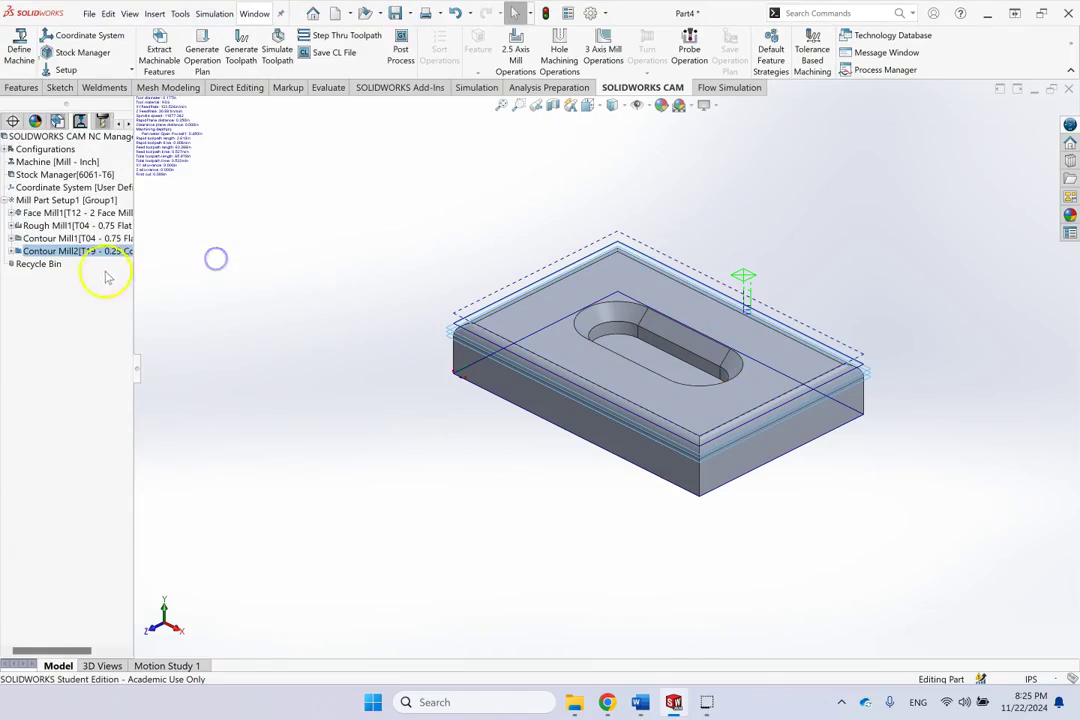
Move Contour Mill2 directly after Face Mill1 in the operation order and inspect the toolpaths of both operations
click(75, 238)
drag(75, 238, 75, 212)
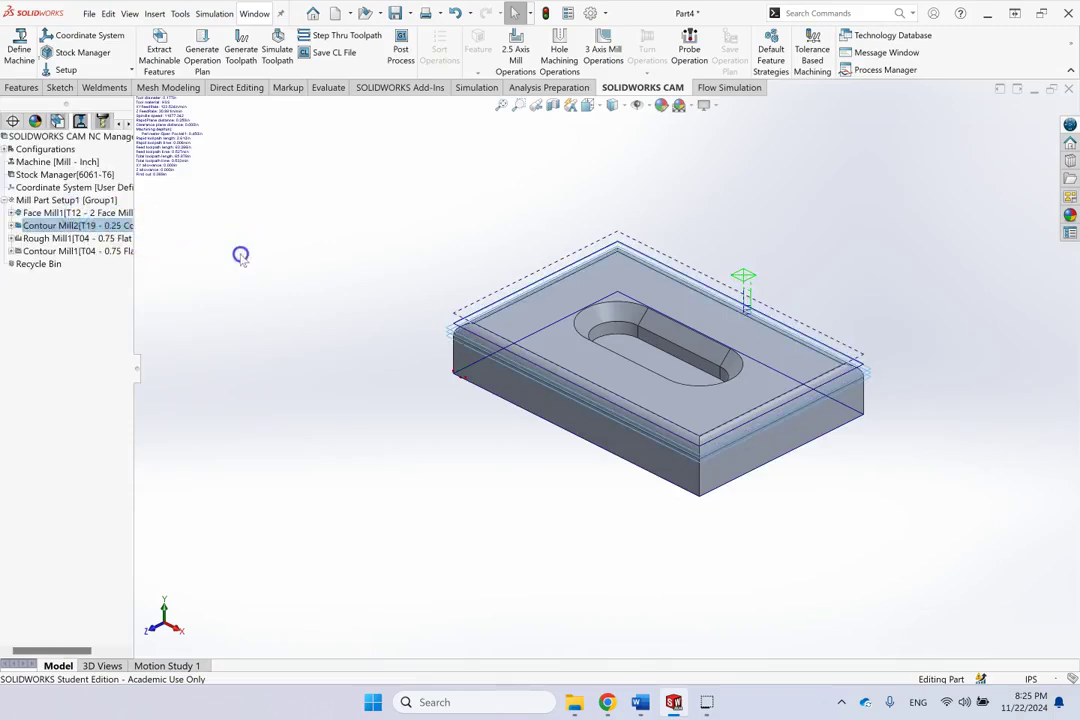
click(55, 213)
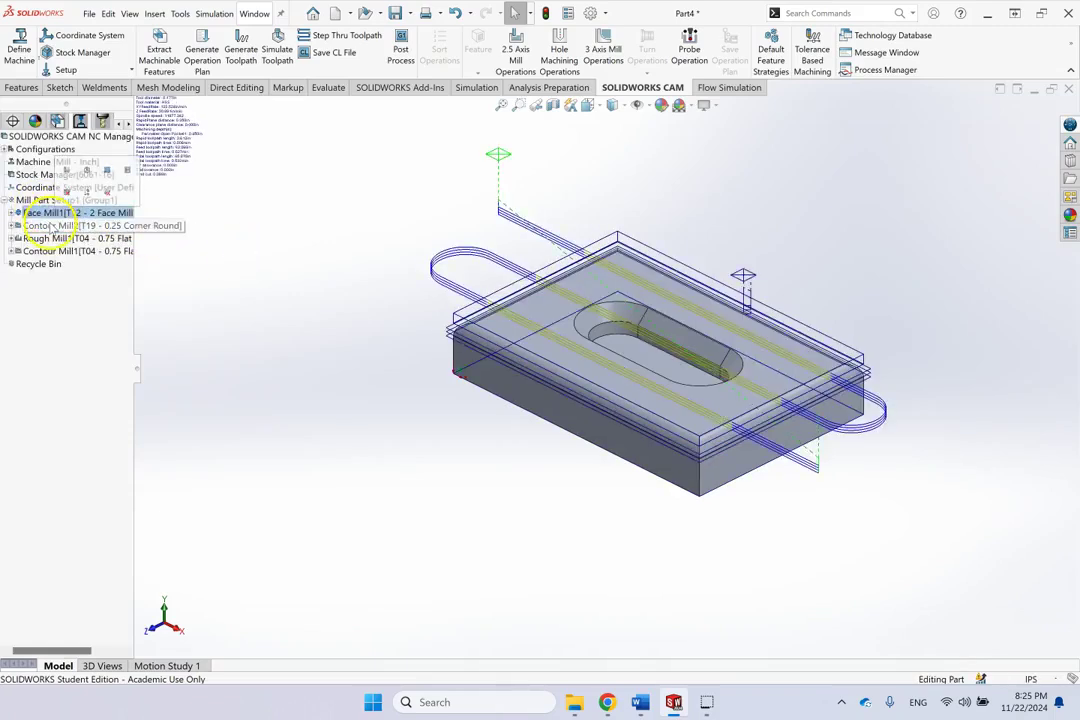
click(46, 226)
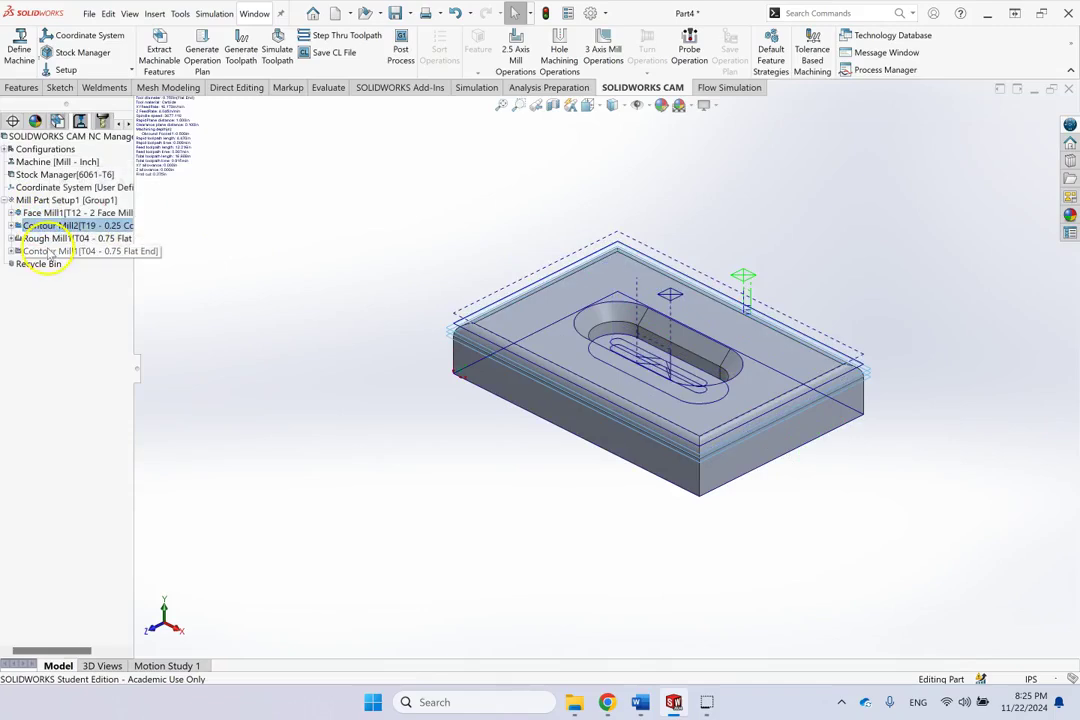
Regenerate the toolpaths in the new order, simulate the milling to the end and close the simulation
click(241, 57)
click(279, 57)
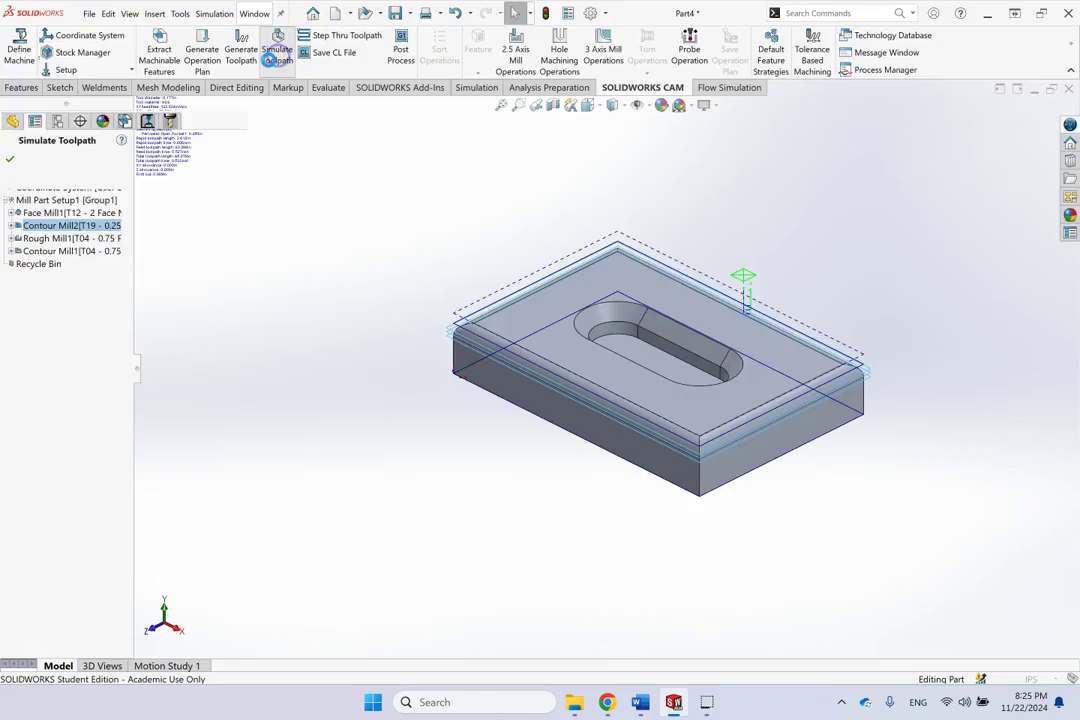
click(218, 287)
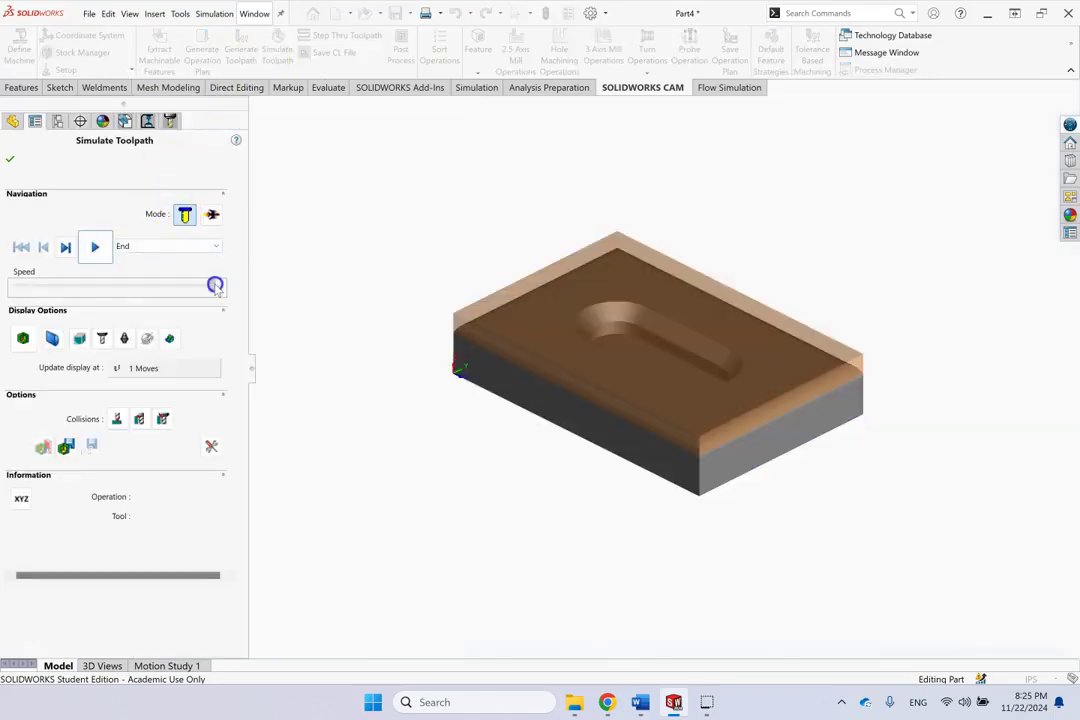
click(95, 247)
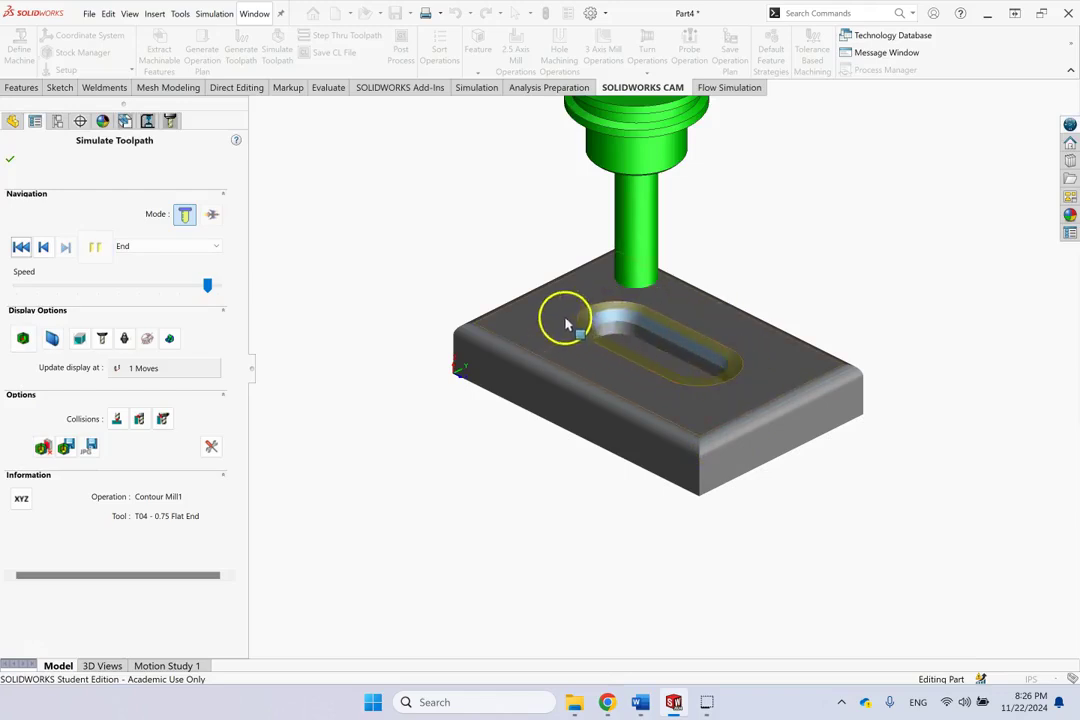
click(10, 161)
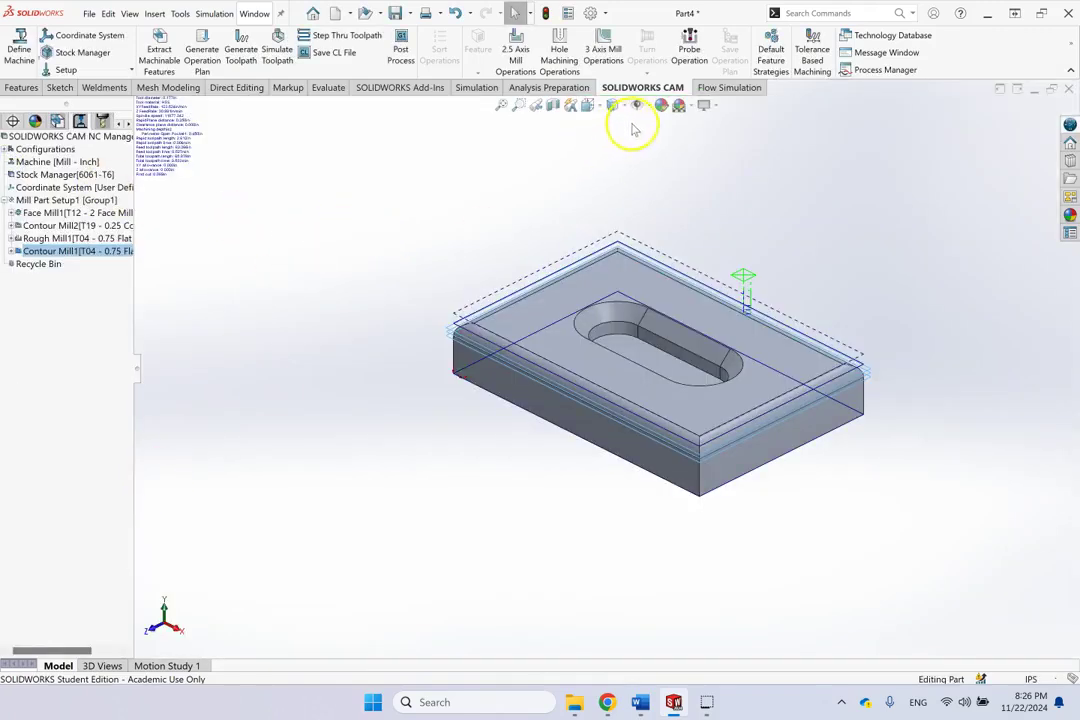
Change the graphics area's scene to a plain white background
click(692, 110)
click(697, 141)
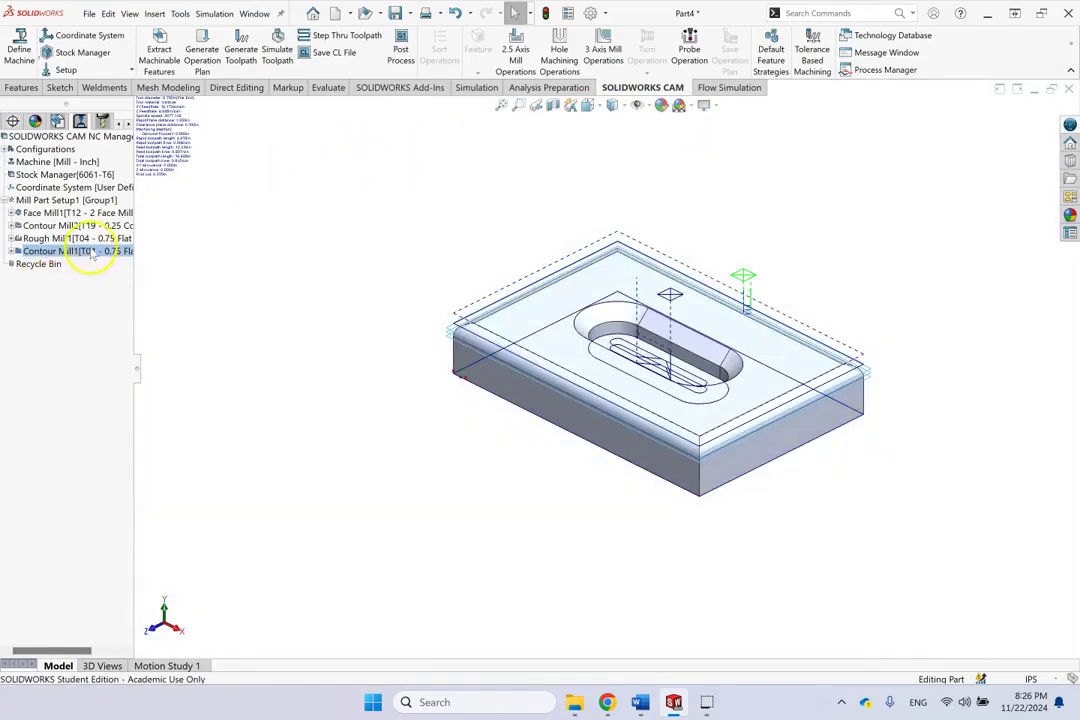
Start another 2.5 axis Contour Mill operation in Mill Part Setup1
click(52, 201)
right_click(52, 201)
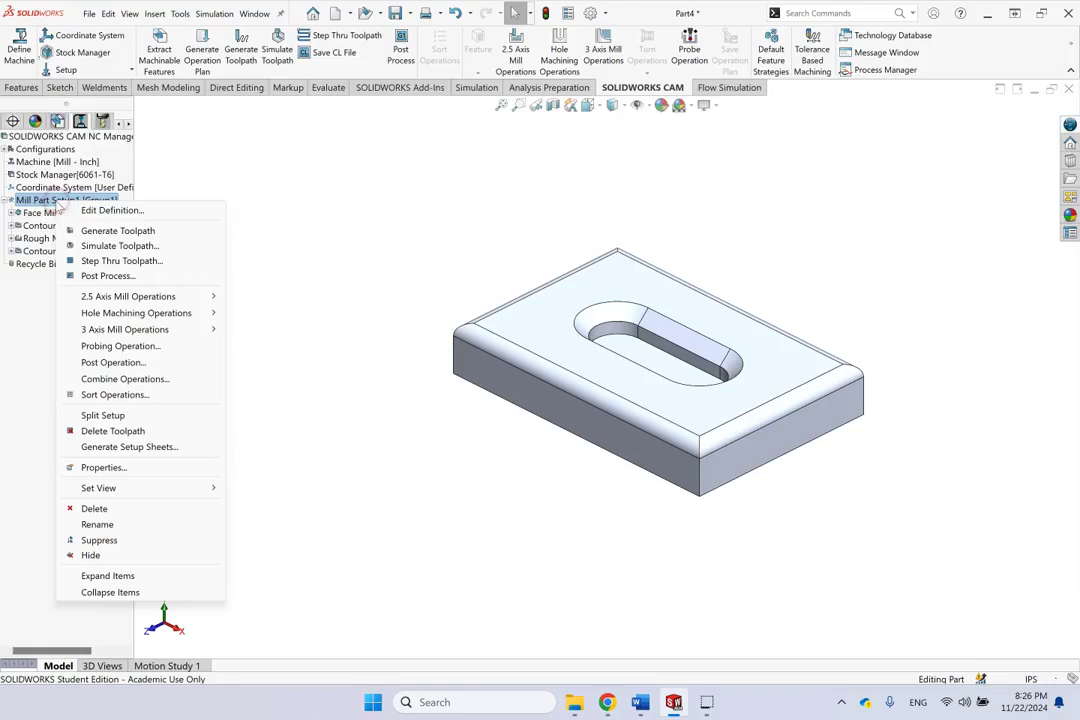
click(139, 302)
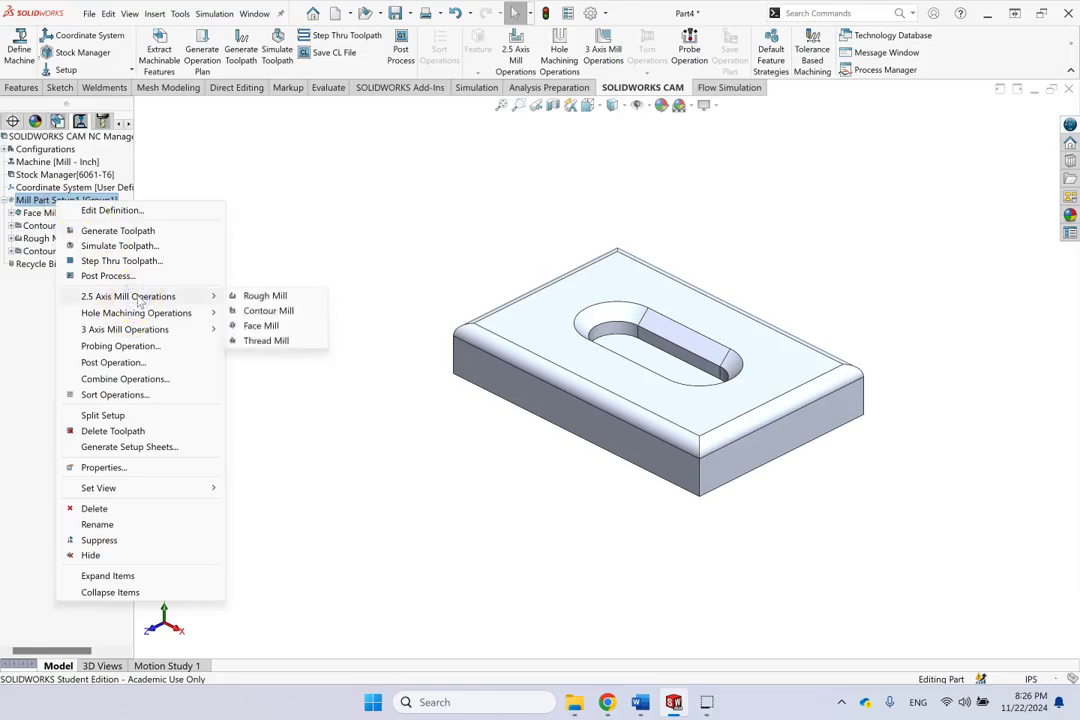
click(275, 311)
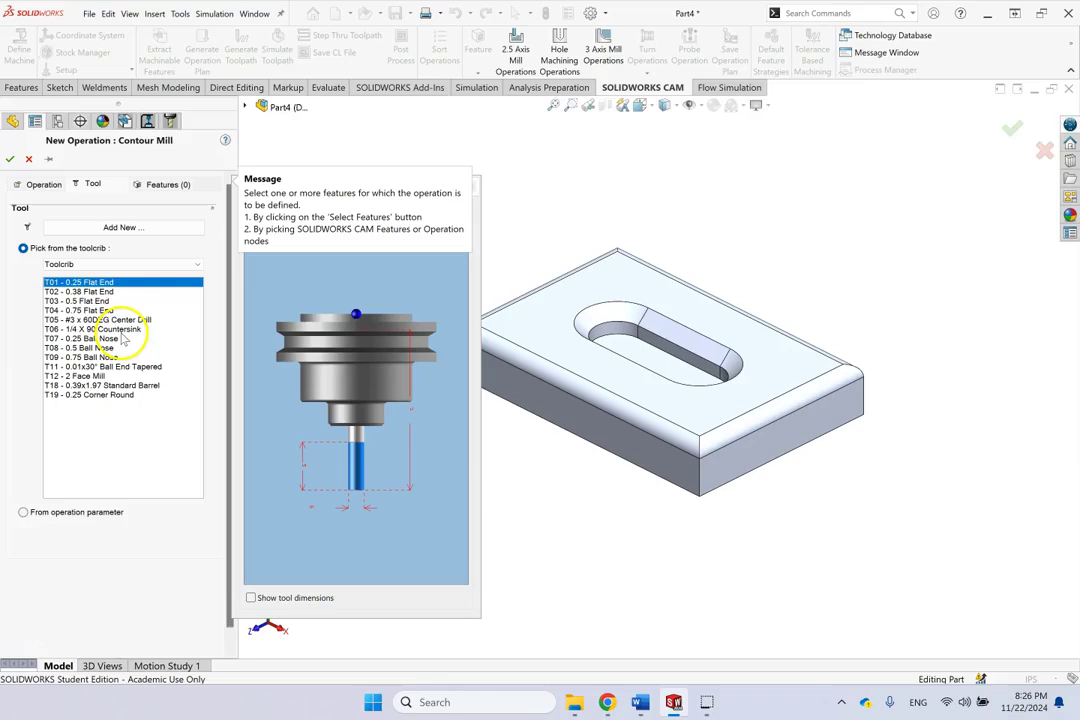
Add the 1/4 X 90DEG C'SINK countersink from the tool library to the toolcrib for the contour mill operation
click(133, 228)
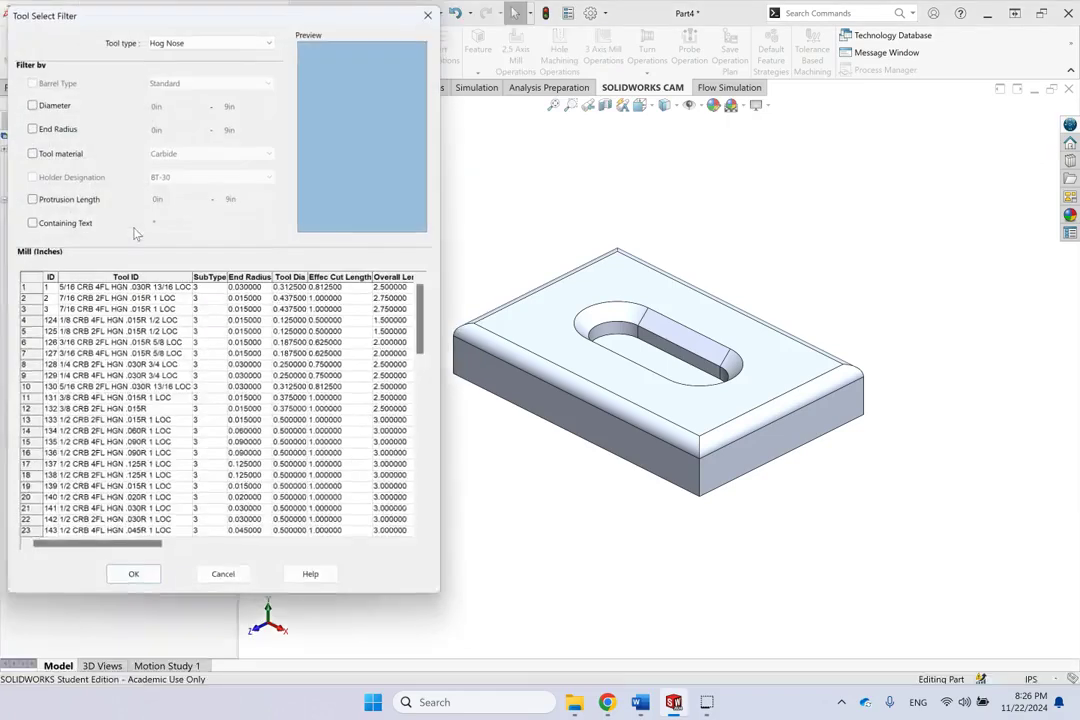
click(183, 41)
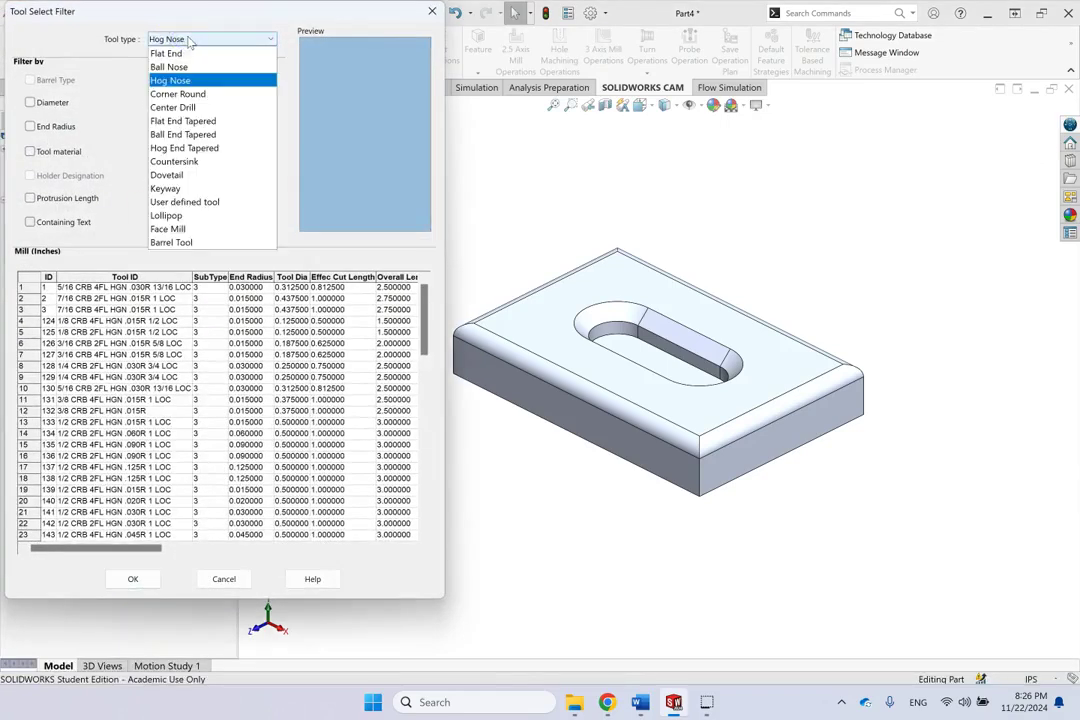
click(210, 162)
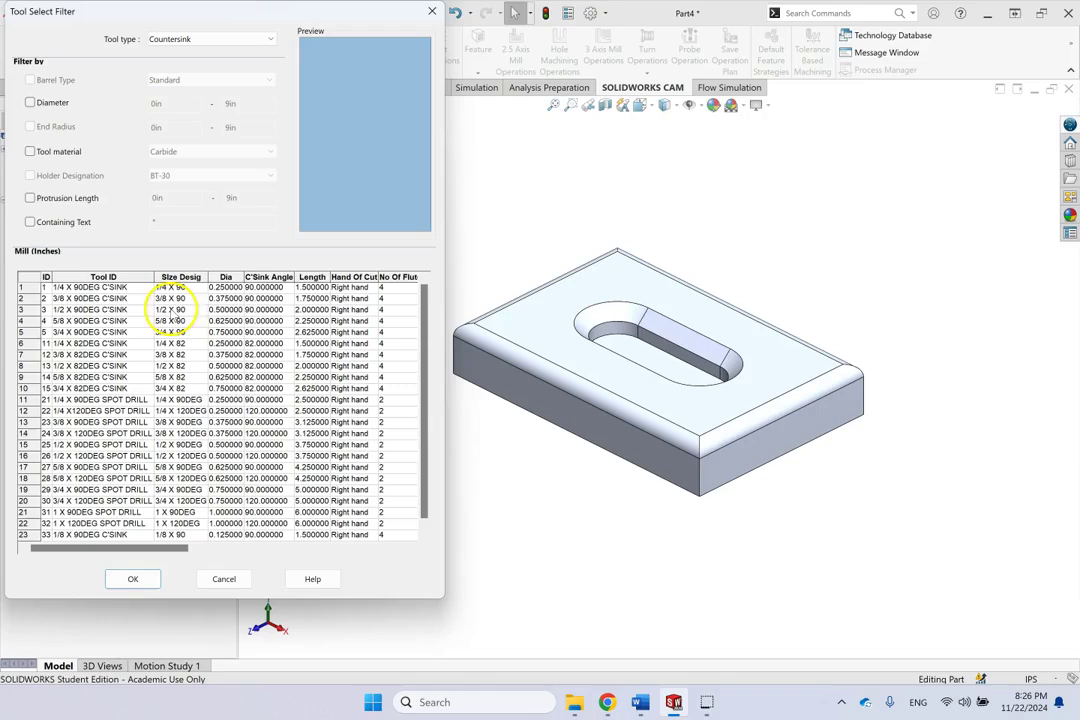
click(92, 288)
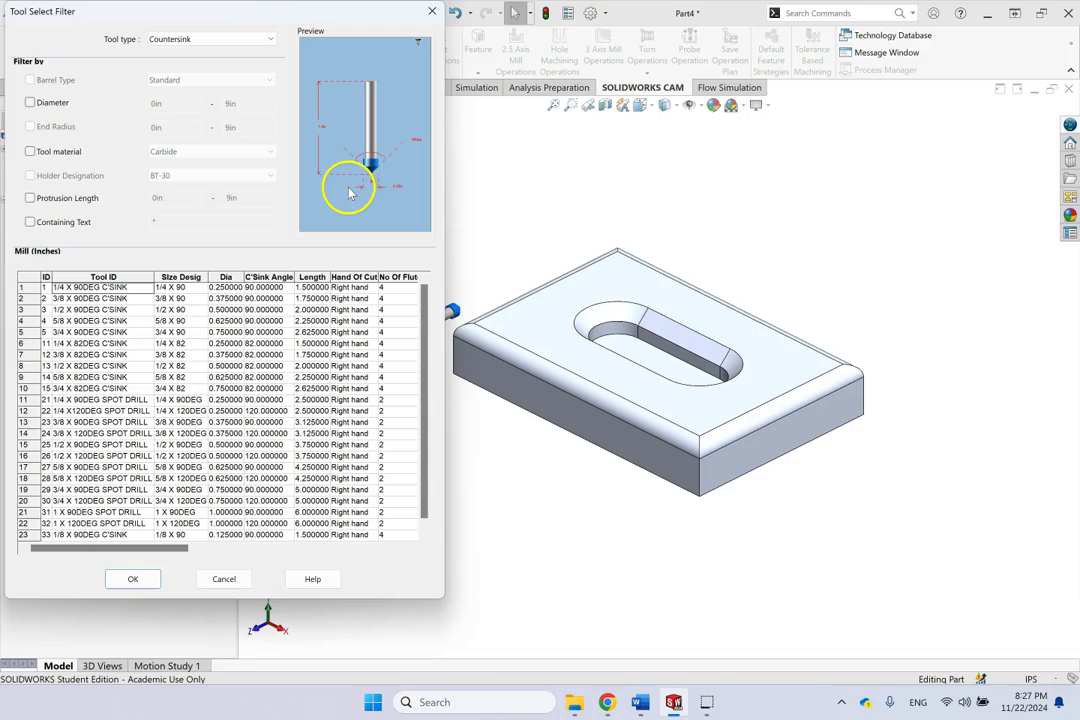
click(136, 577)
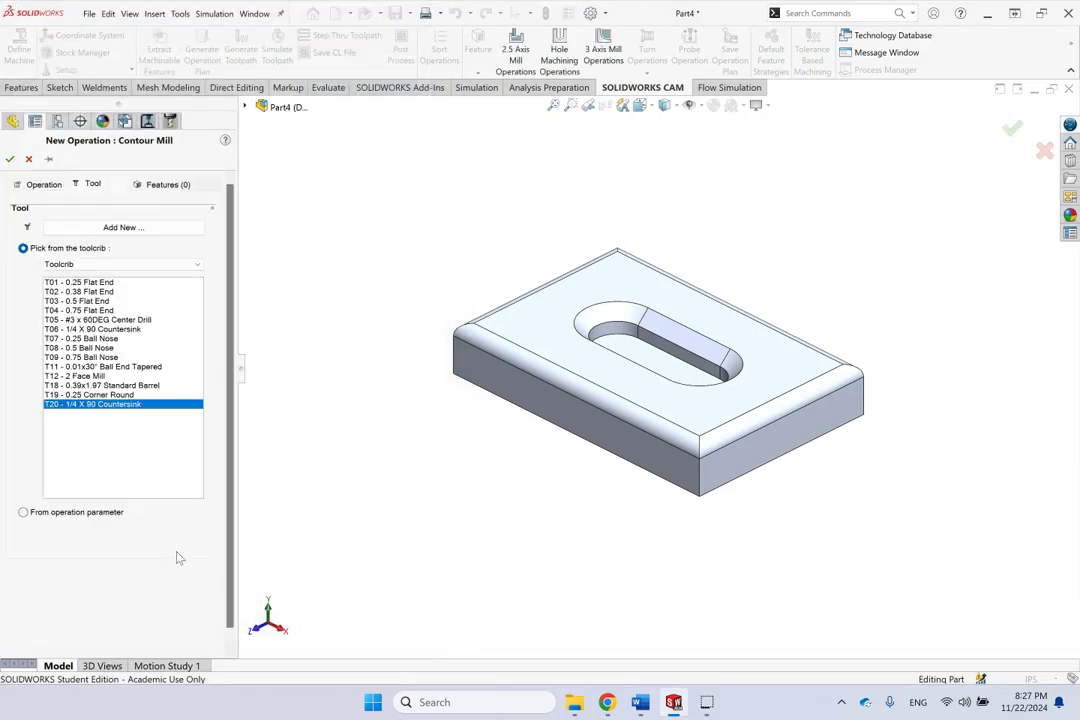
Start creating a 2.5 axis feature for the contour mill operation, with type Pocket and the Outer loop selection filter
click(172, 185)
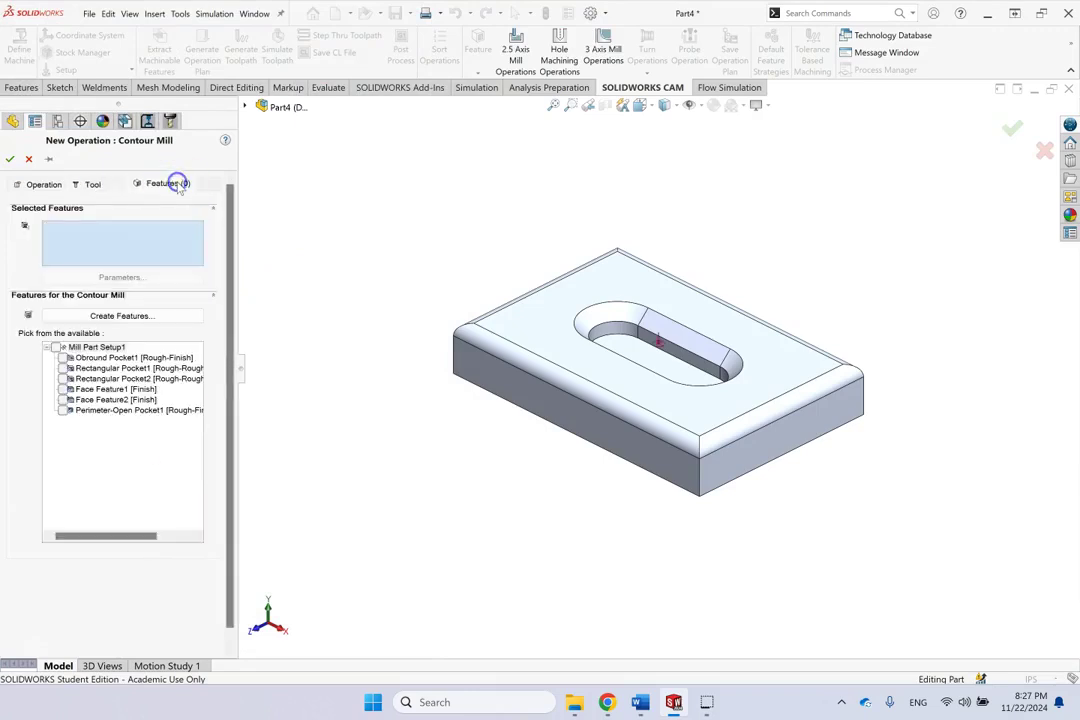
click(116, 317)
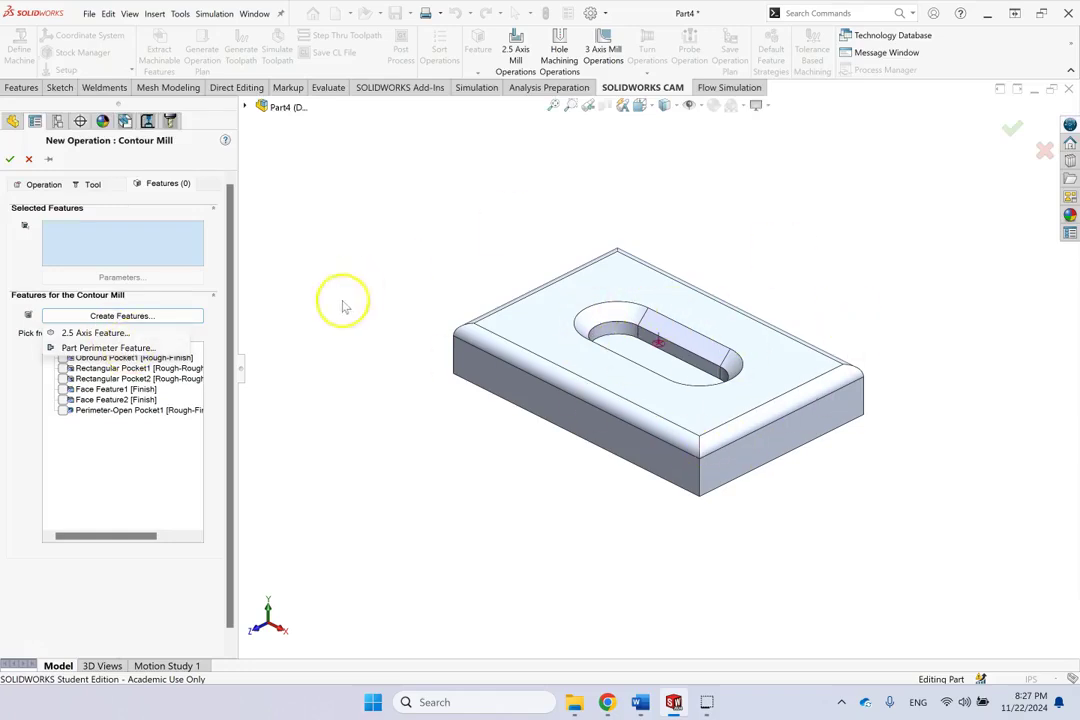
click(113, 334)
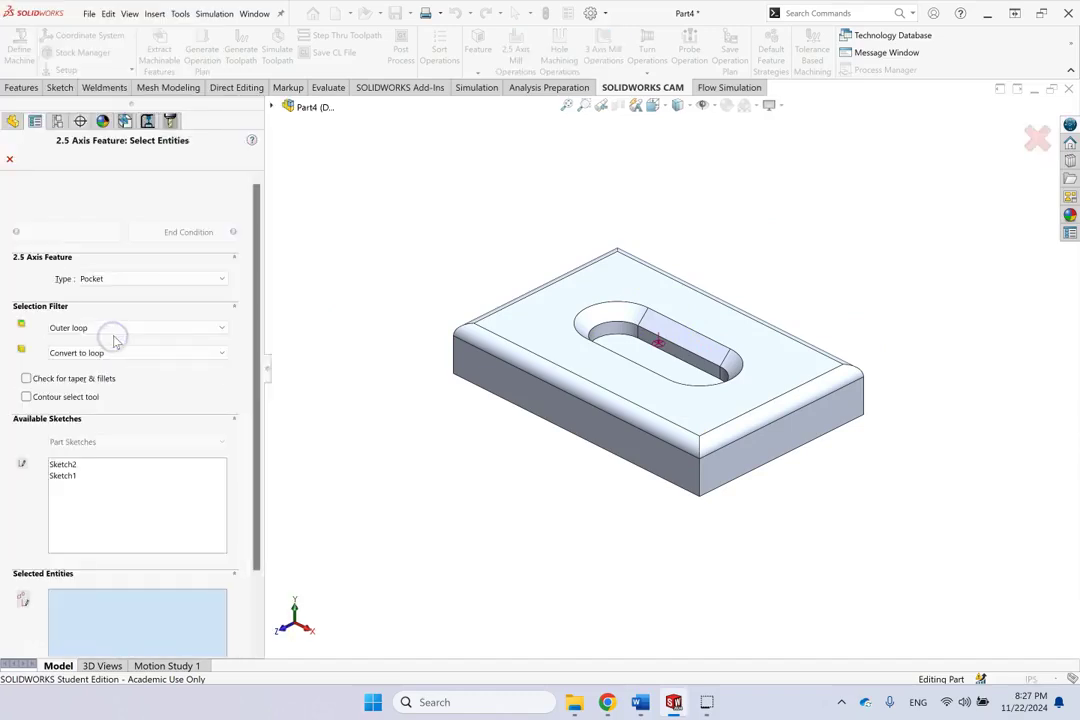
click(143, 279)
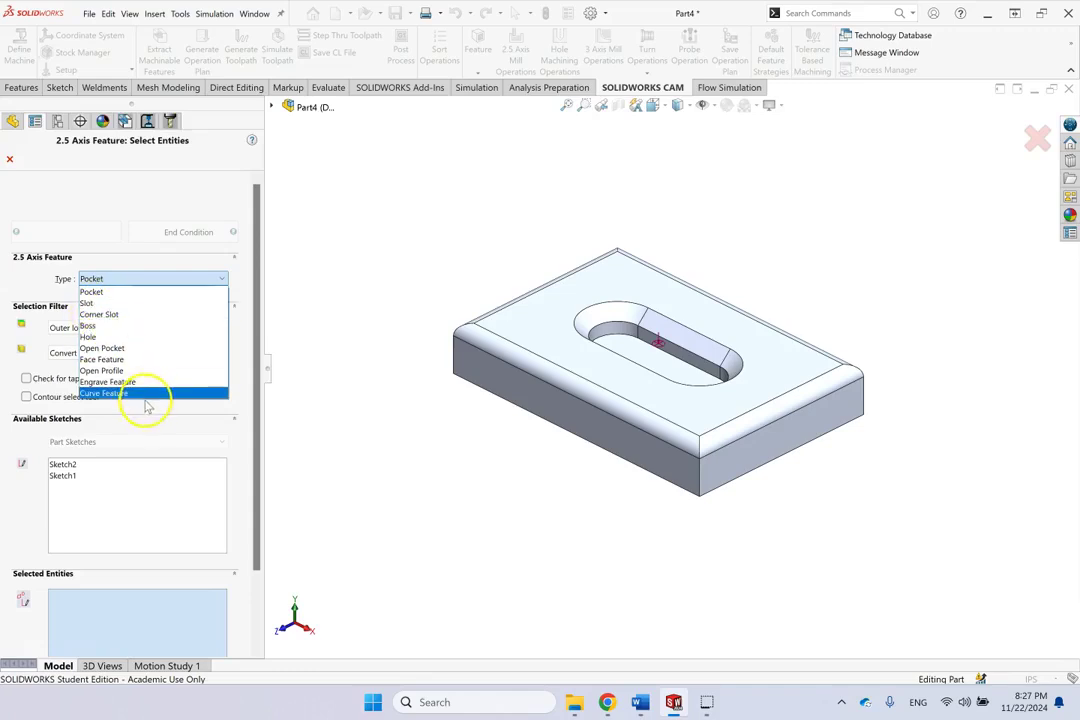
click(117, 291)
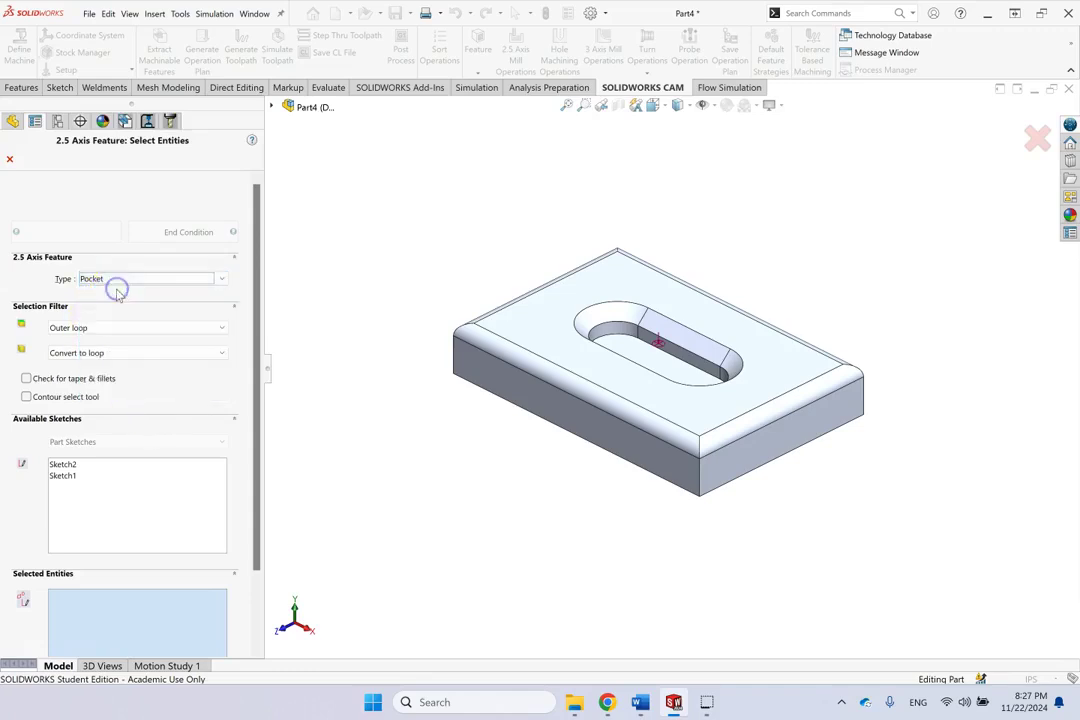
click(127, 323)
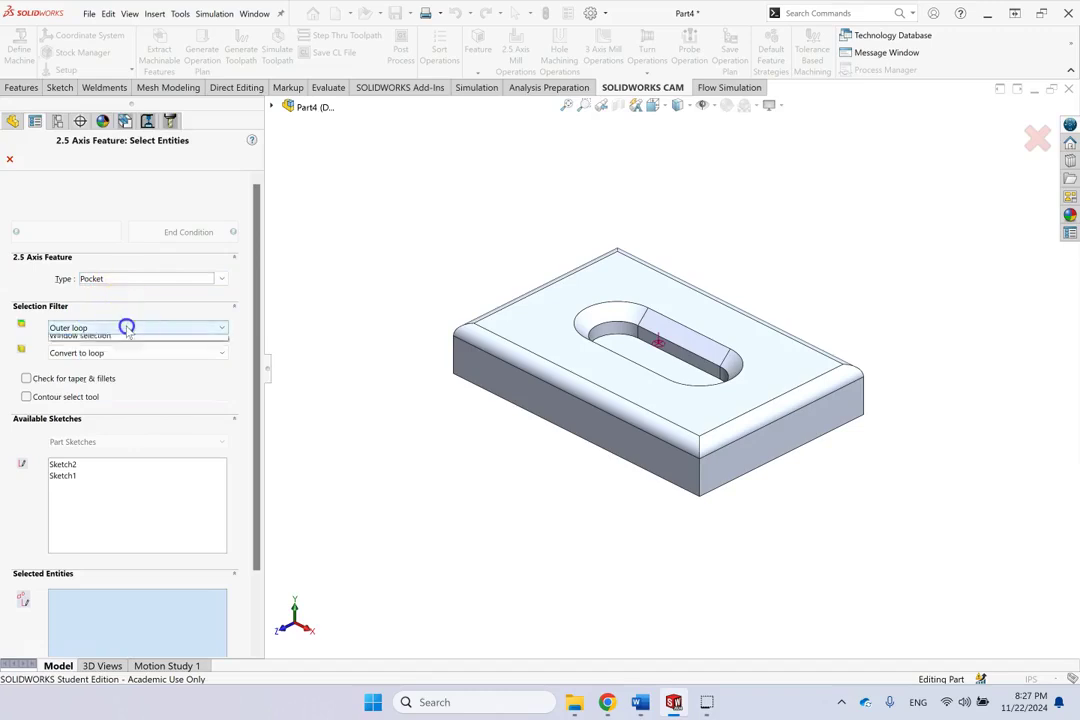
click(125, 323)
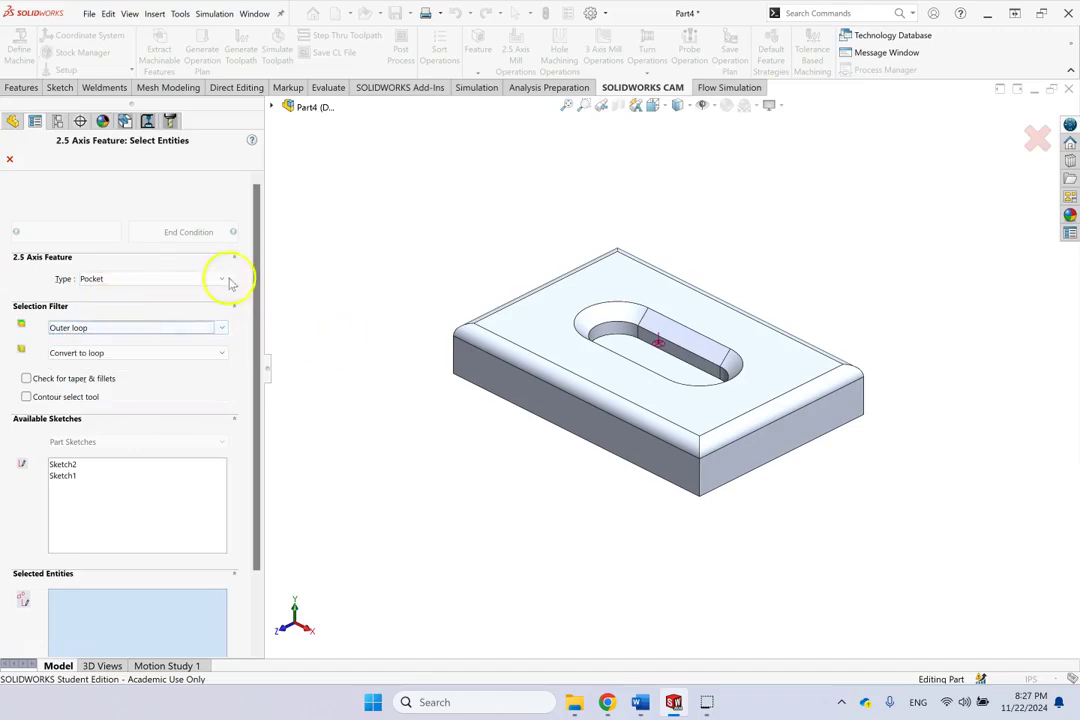
click(258, 211)
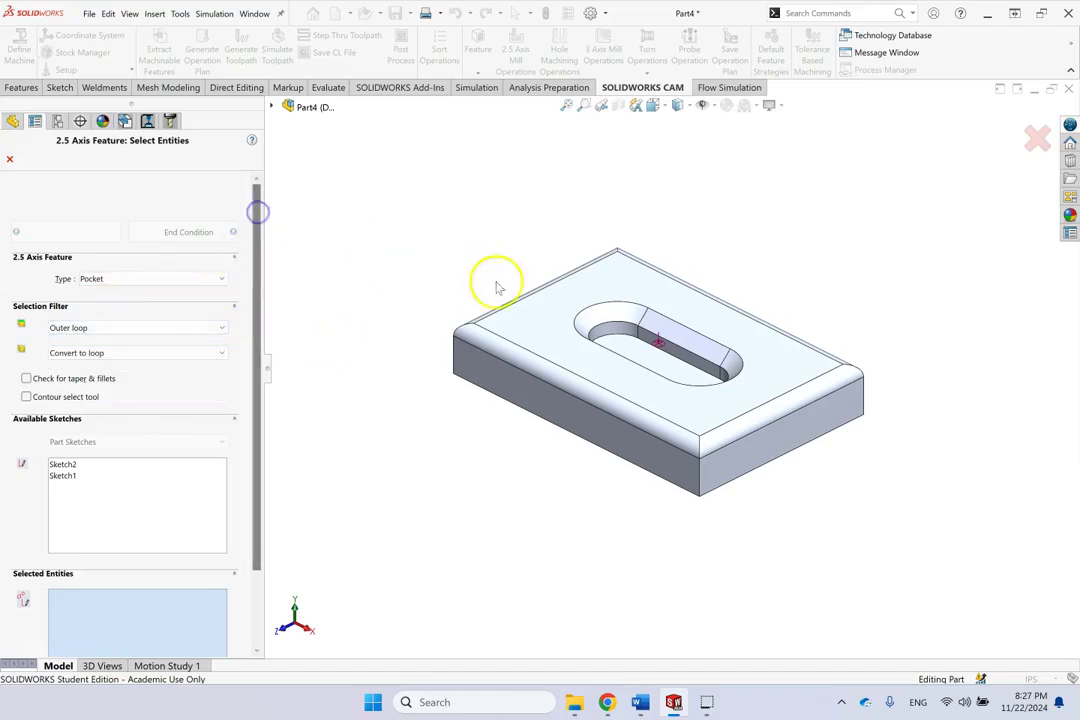
Select all four chamfer faces around the slot's upper edge as the pocket feature's entities
click(601, 318)
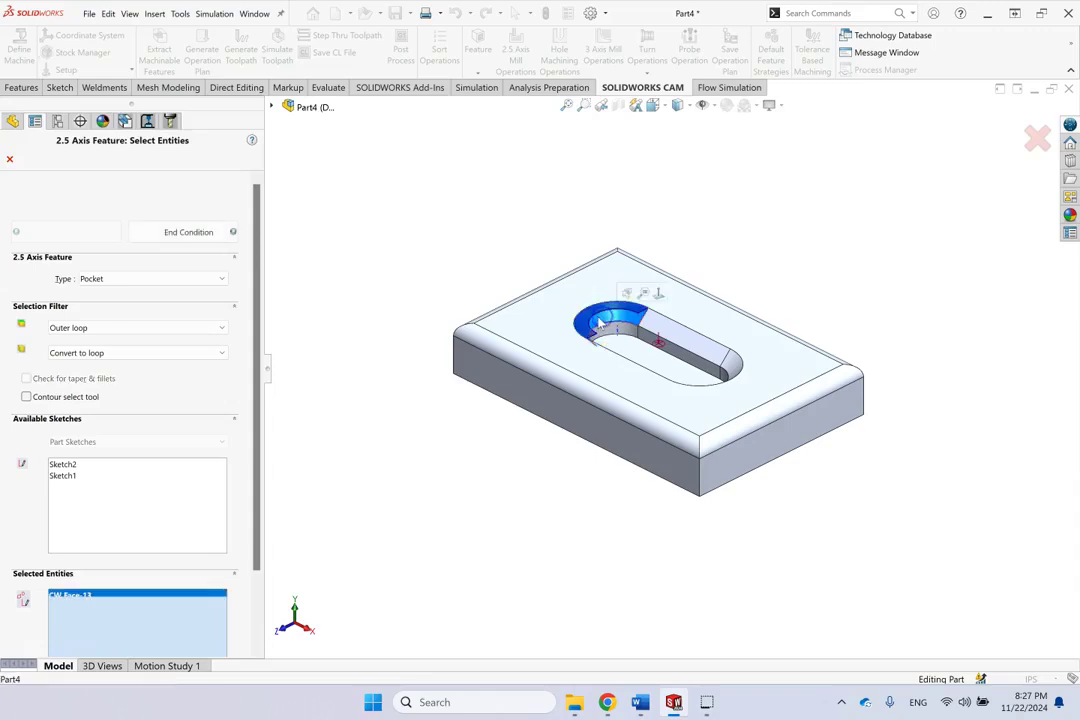
click(678, 326)
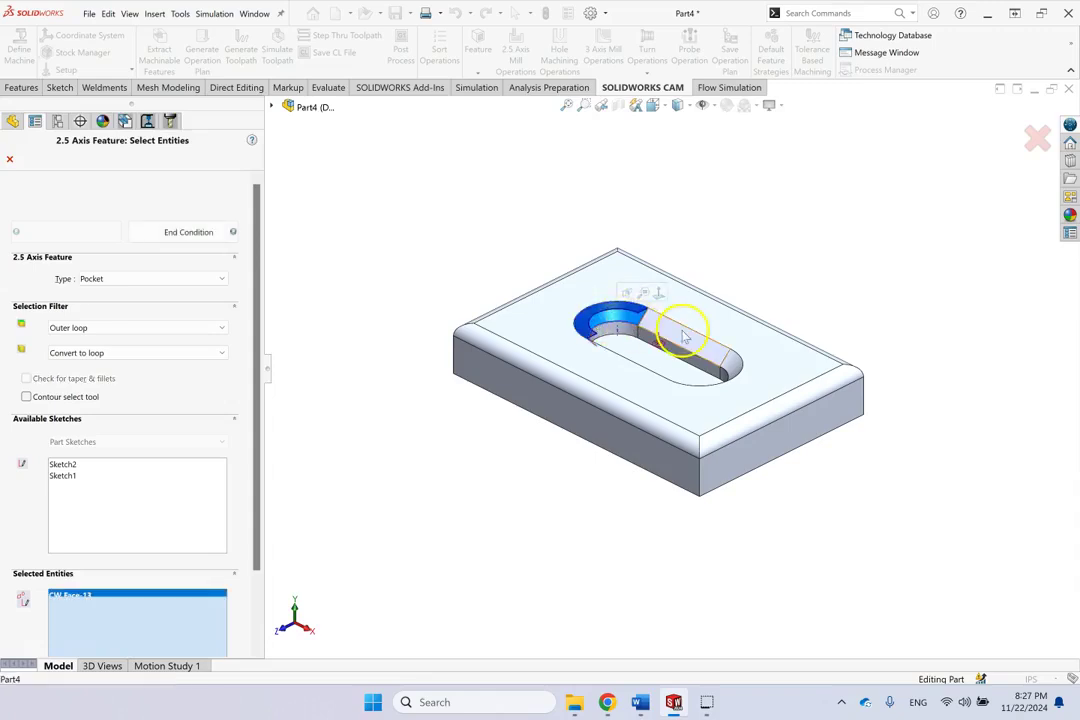
click(735, 370)
middle_drag(911, 504, 631, 345)
click(620, 355)
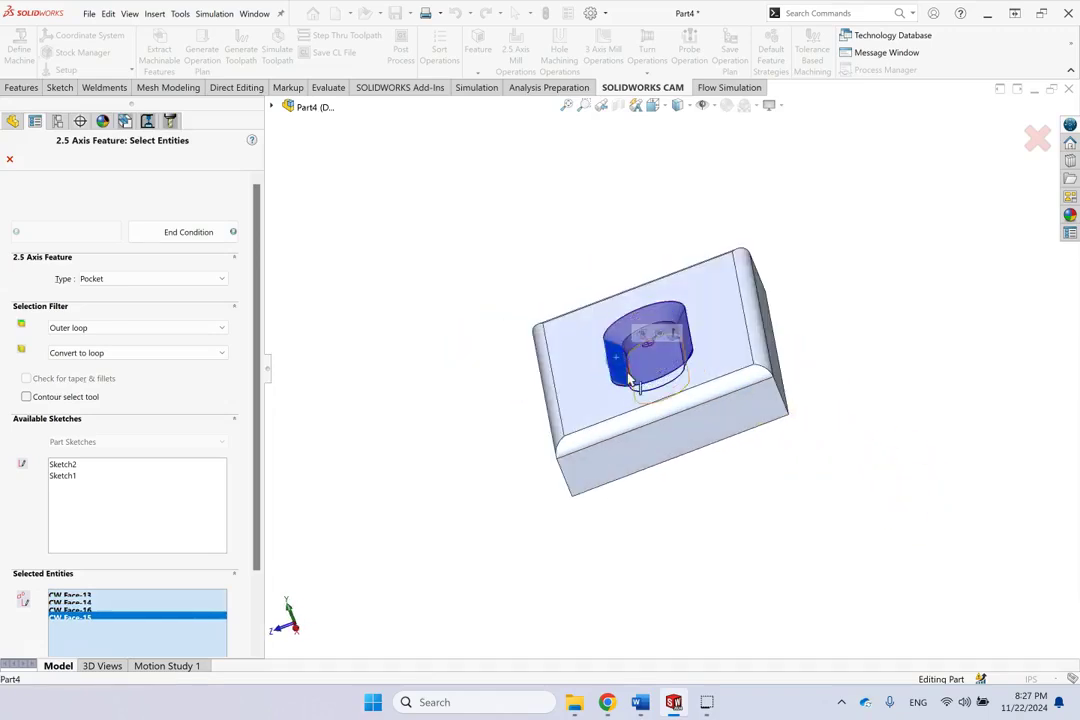
middle_drag(771, 458, 670, 337)
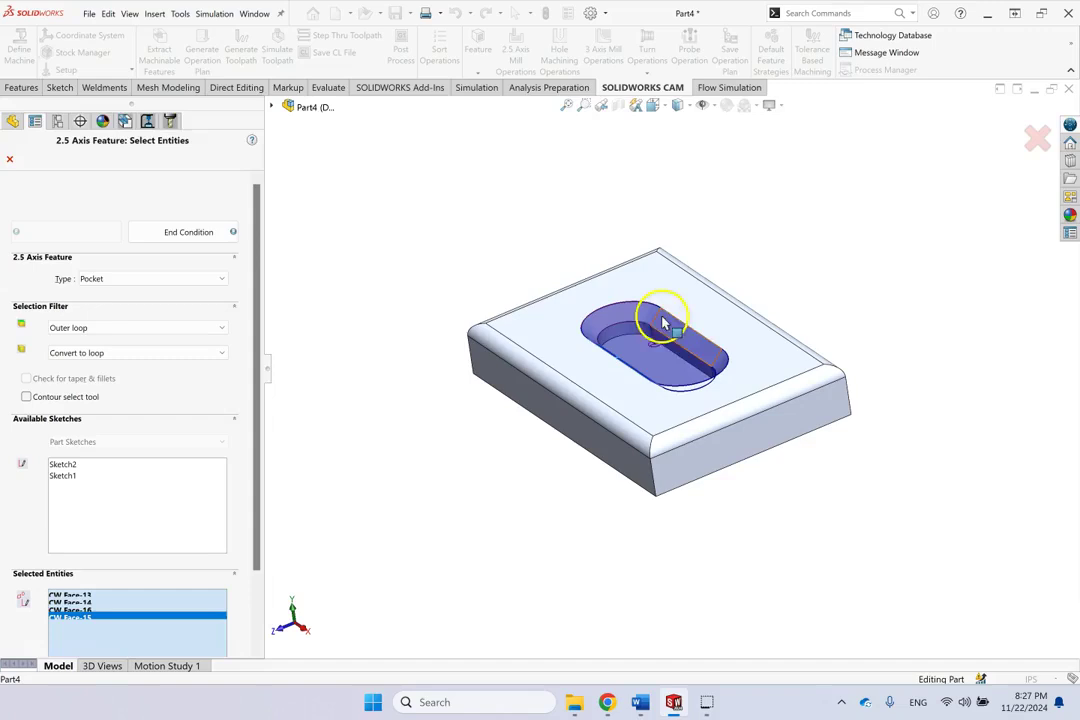
middle_drag(817, 482, 825, 488)
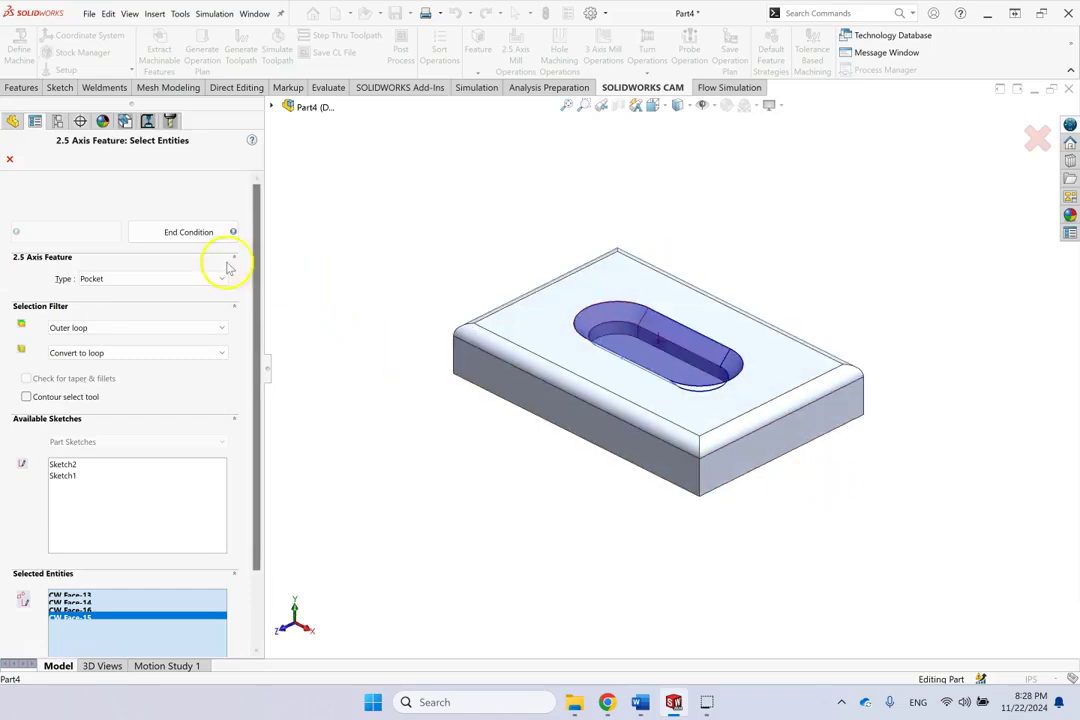
Set the pocket's end condition to Upto Stock and create the contour mill operation with its default parameters
click(205, 236)
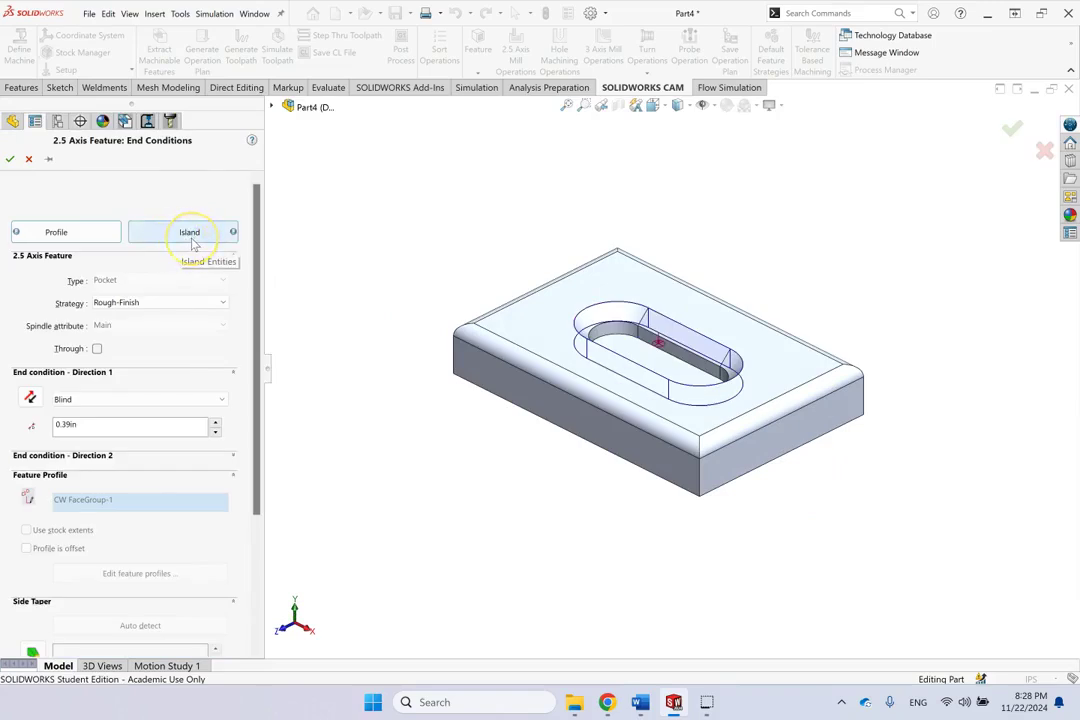
click(141, 399)
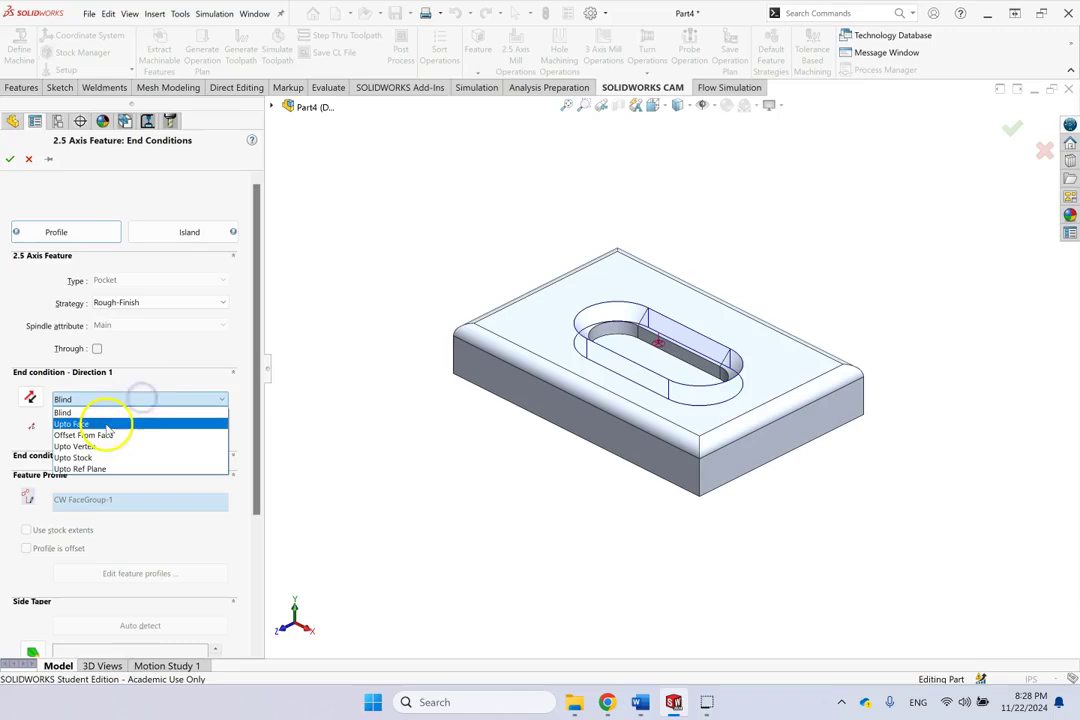
click(97, 457)
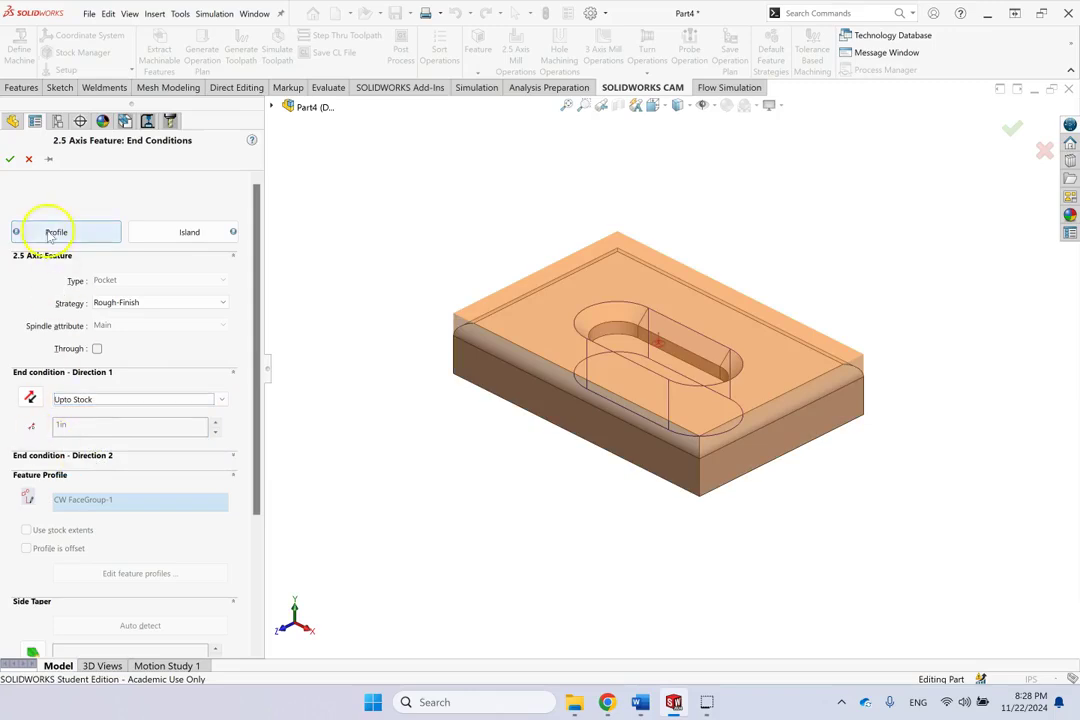
click(9, 158)
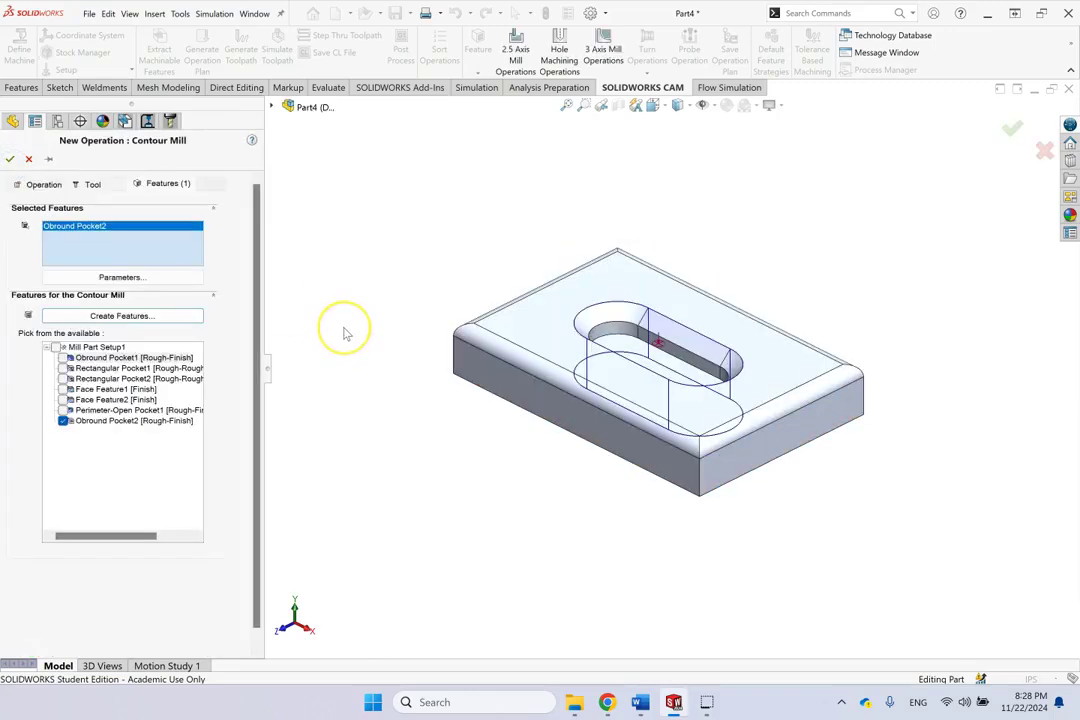
click(9, 158)
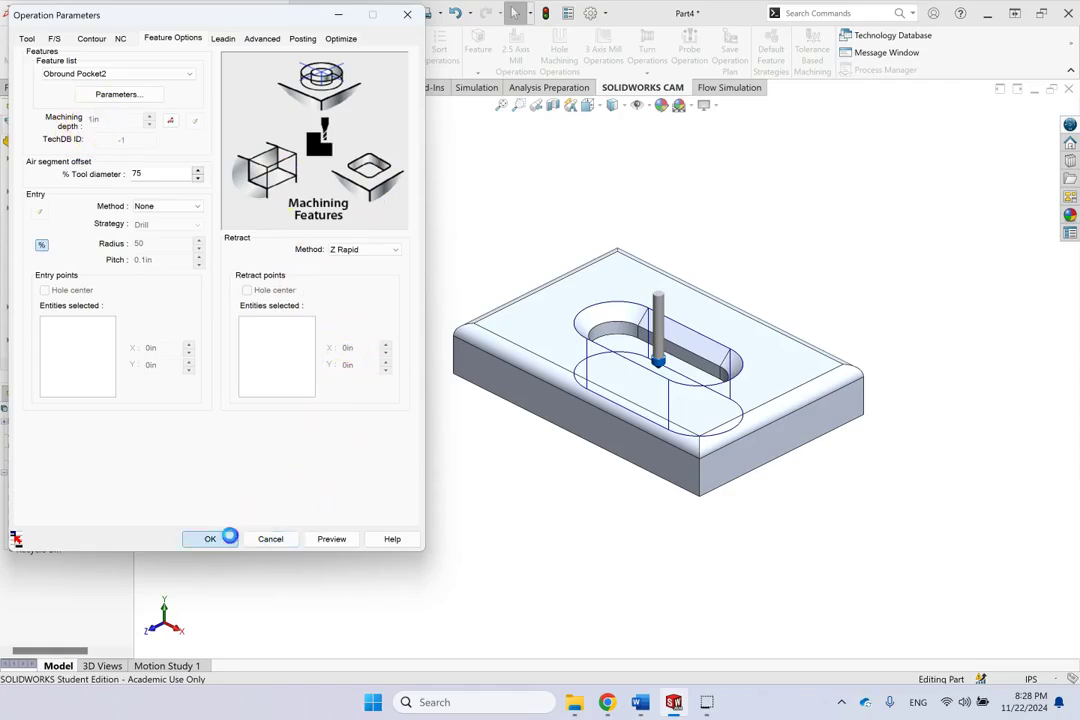
click(222, 539)
Generate the toolpaths including the countersink contour operation and run the milling simulation to the end
click(241, 53)
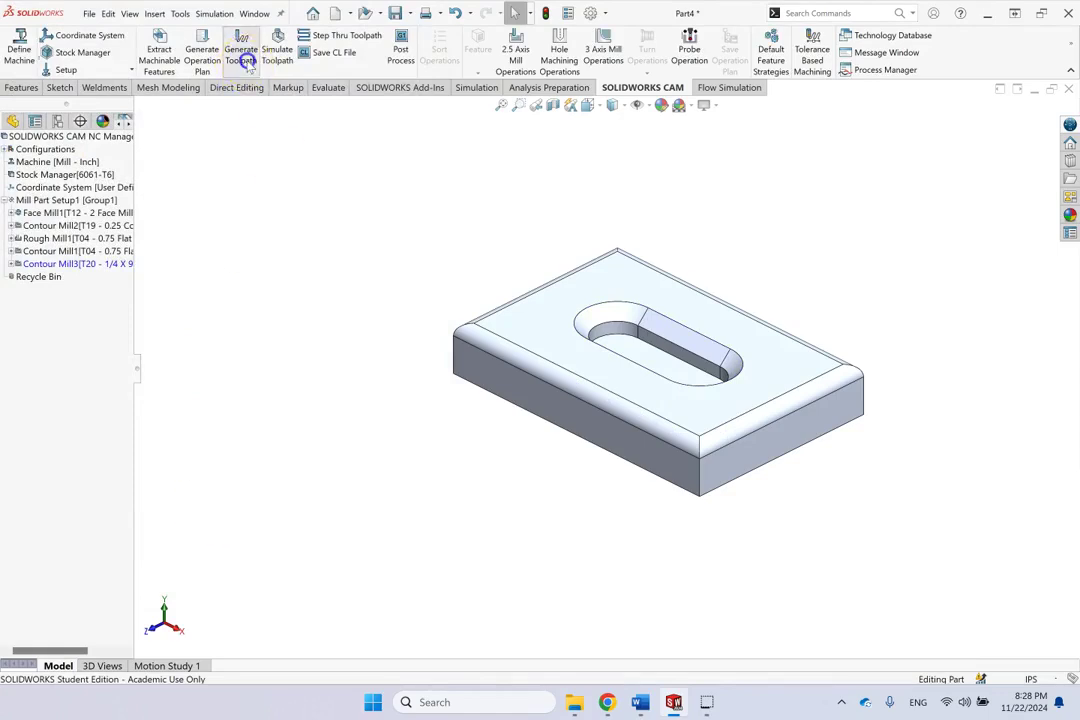
click(276, 55)
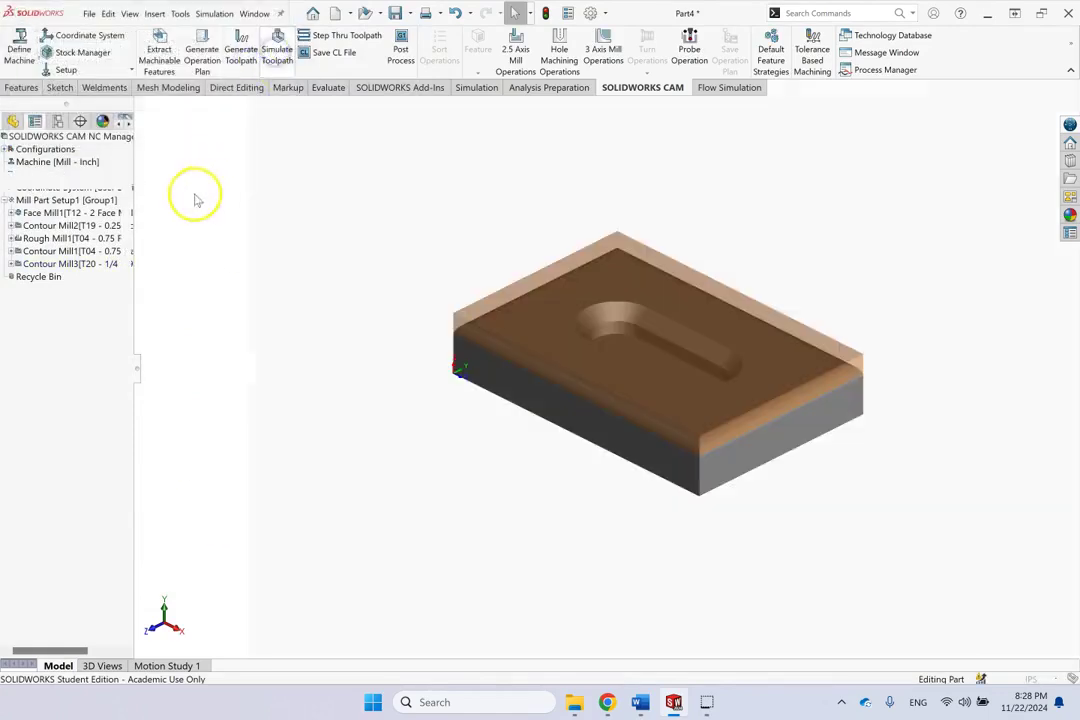
click(95, 247)
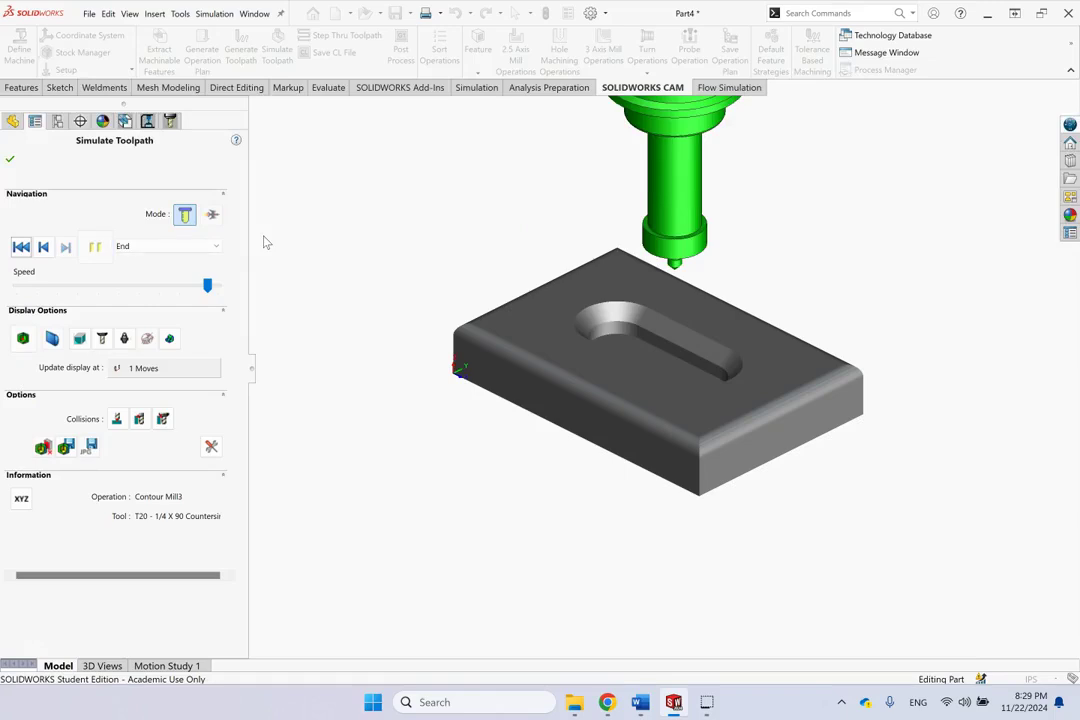
Step the simulation back into the cut, examine the countersink tool's depth in the slot from several angles, and close the simulation
key(Down)
key(Down)
key(Down)
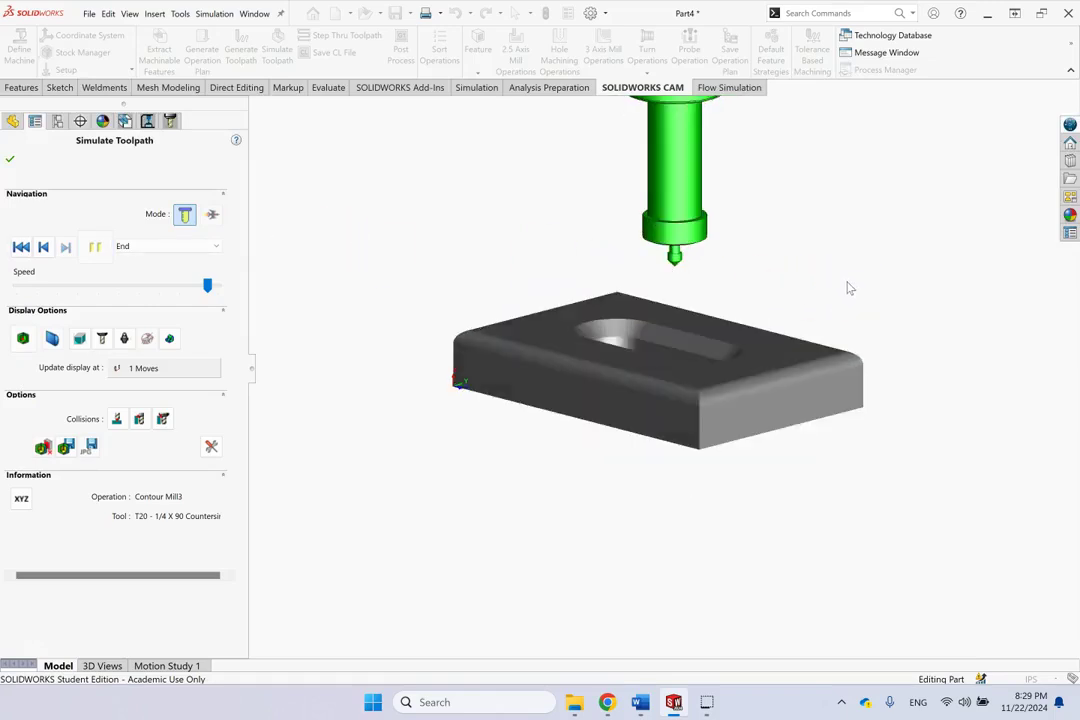
key(ctrl+7)
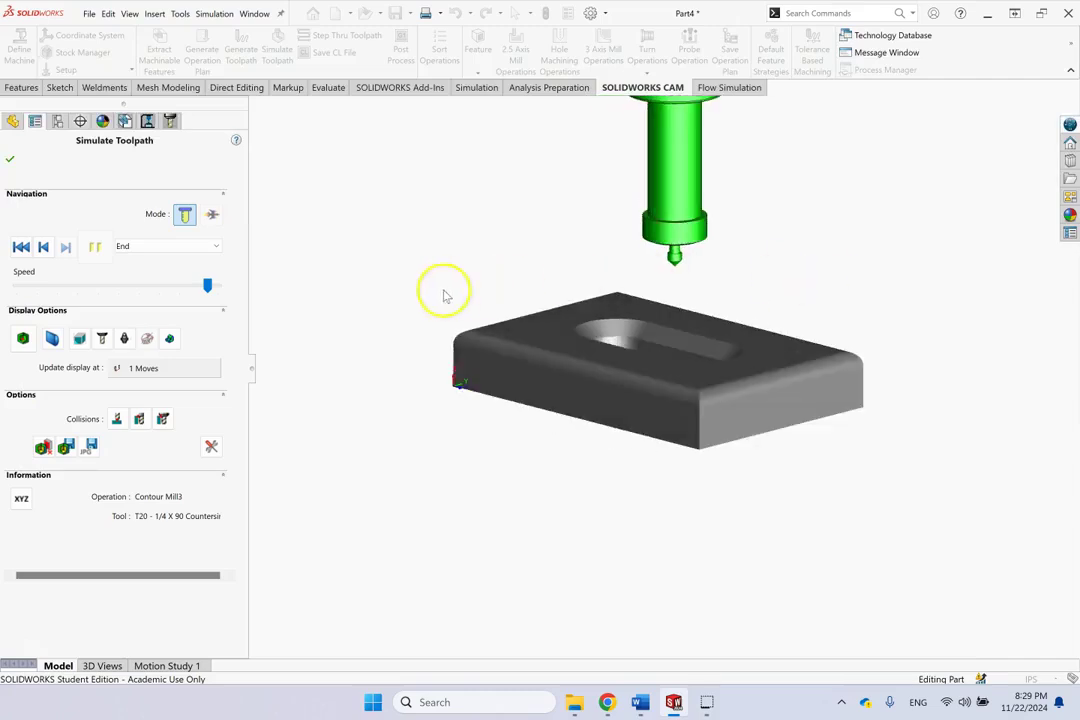
click(44, 247)
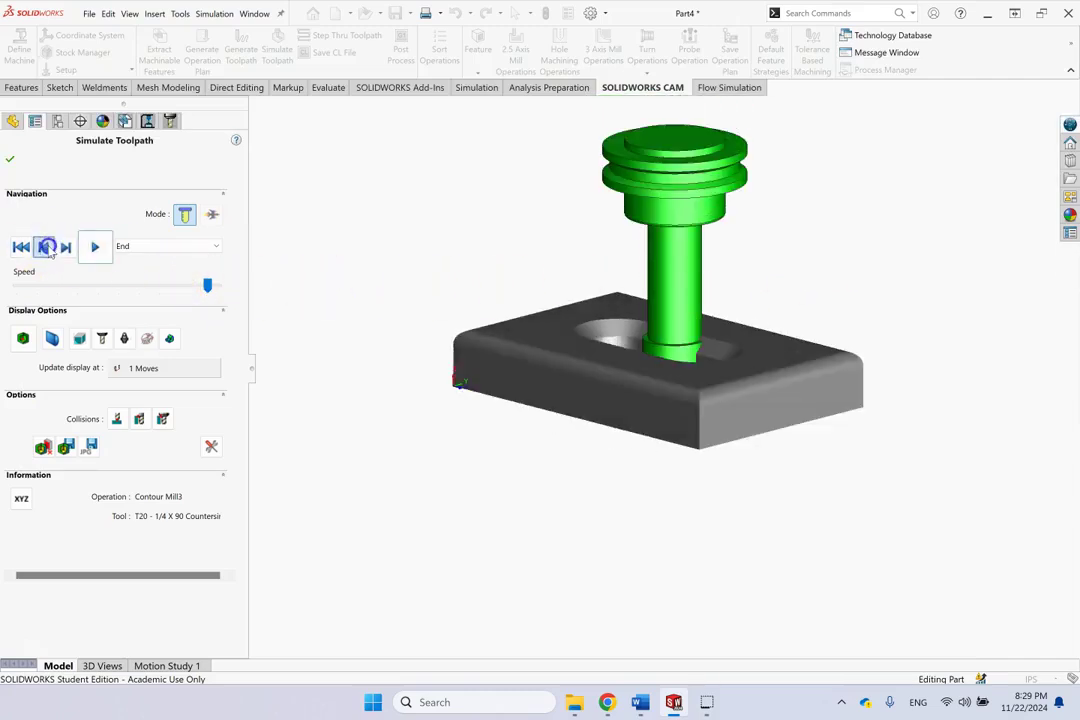
key(Left)
key(Left)
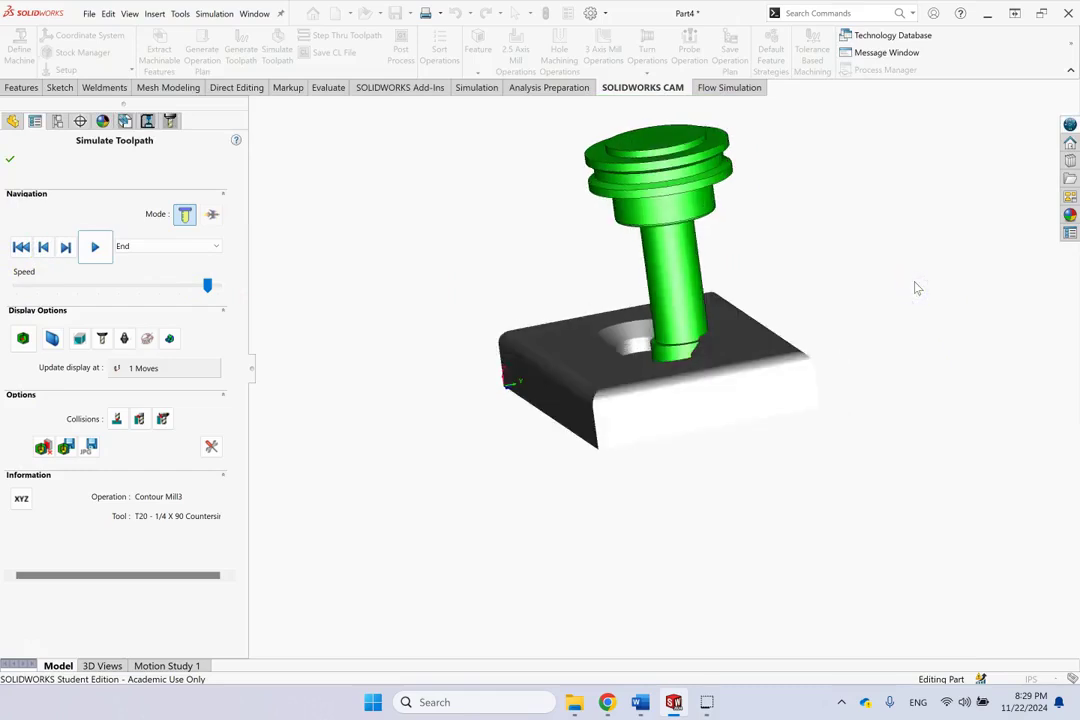
key(Right)
key(Right)
key(Down)
key(Down)
key(Up)
key(Up)
key(Up)
key(Up)
key(Down)
key(Down)
middle_drag(918, 287, 822, 262)
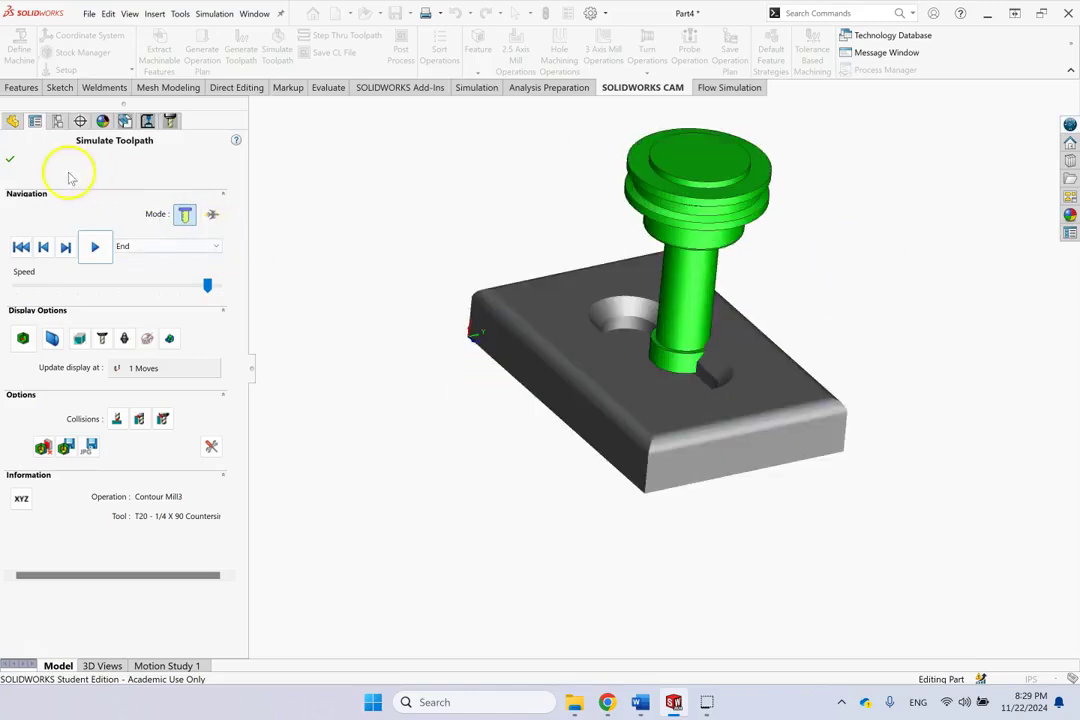
click(8, 163)
Move the countersink contour operation to directly after the corner-rounding contour operation, ahead of Rough Mill1
click(68, 264)
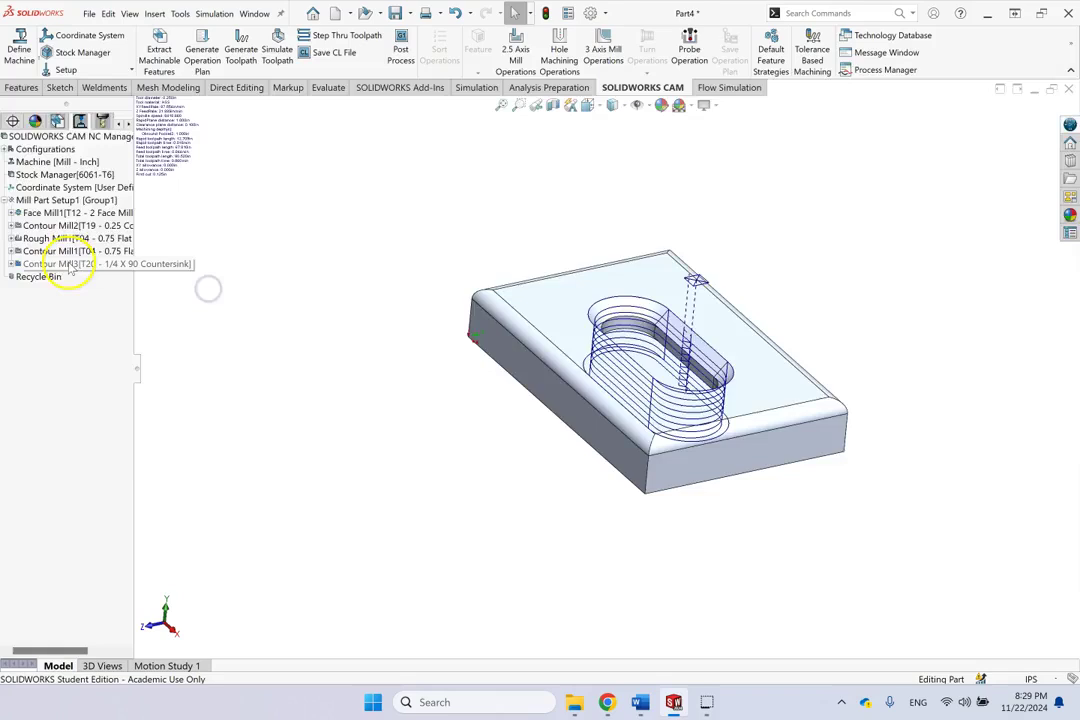
click(68, 264)
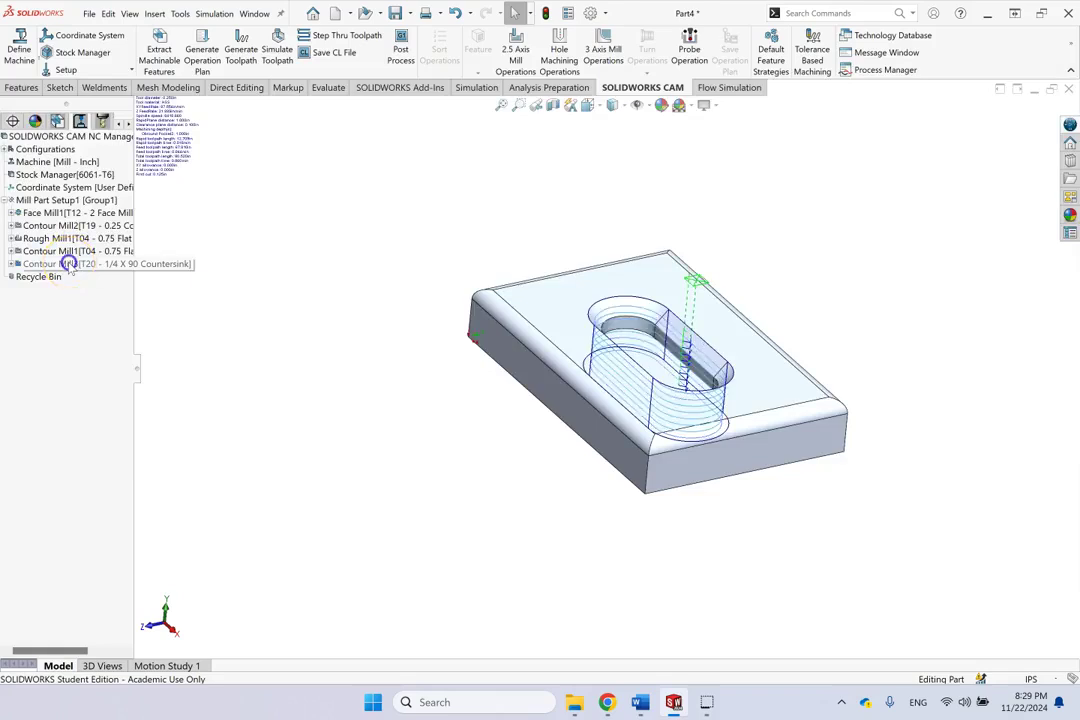
click(68, 226)
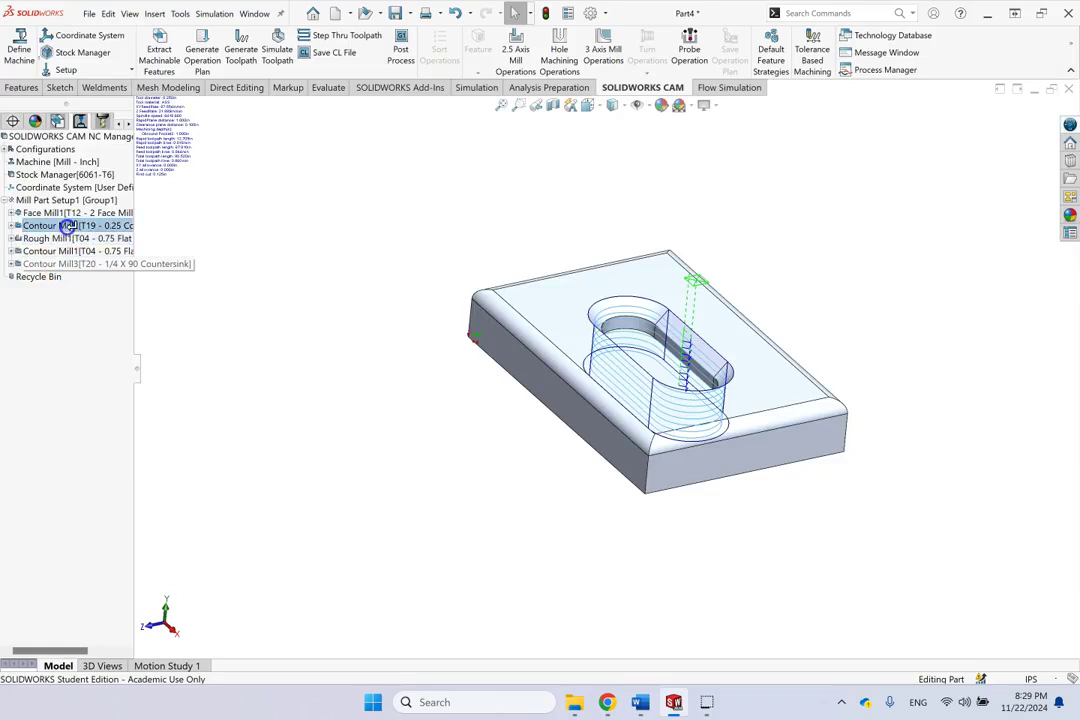
drag(68, 226, 68, 230)
click(50, 224)
click(52, 239)
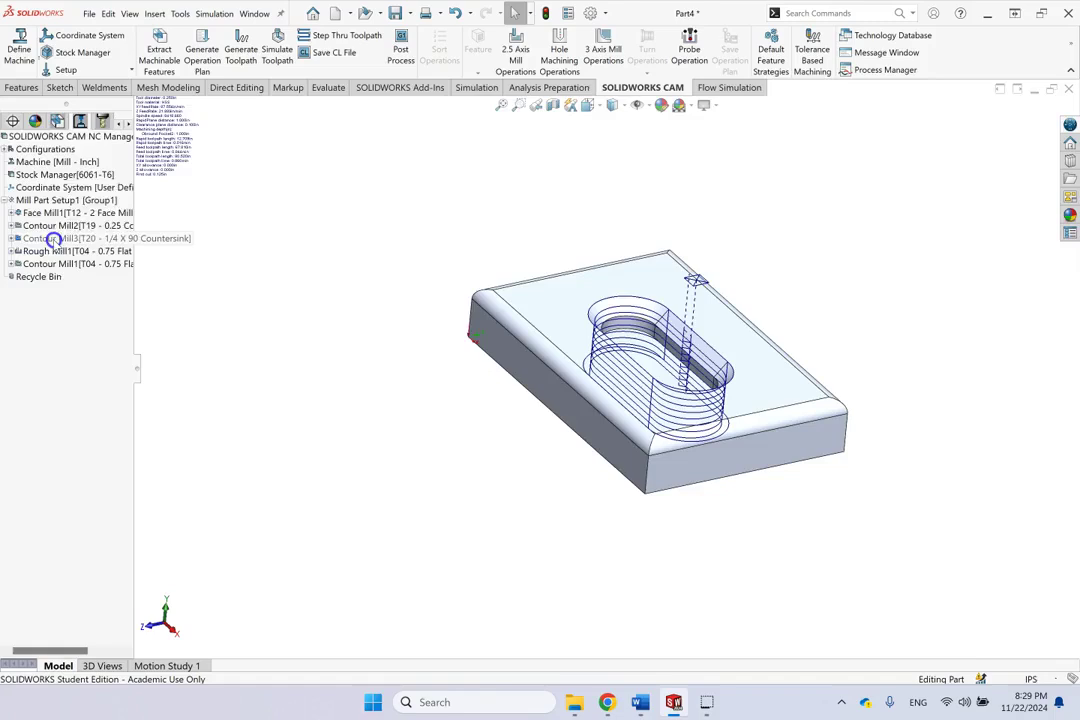
Reduce the machining depth of the countersink contour operation for Obround Pocket2 in its feature options
double_click(181, 244)
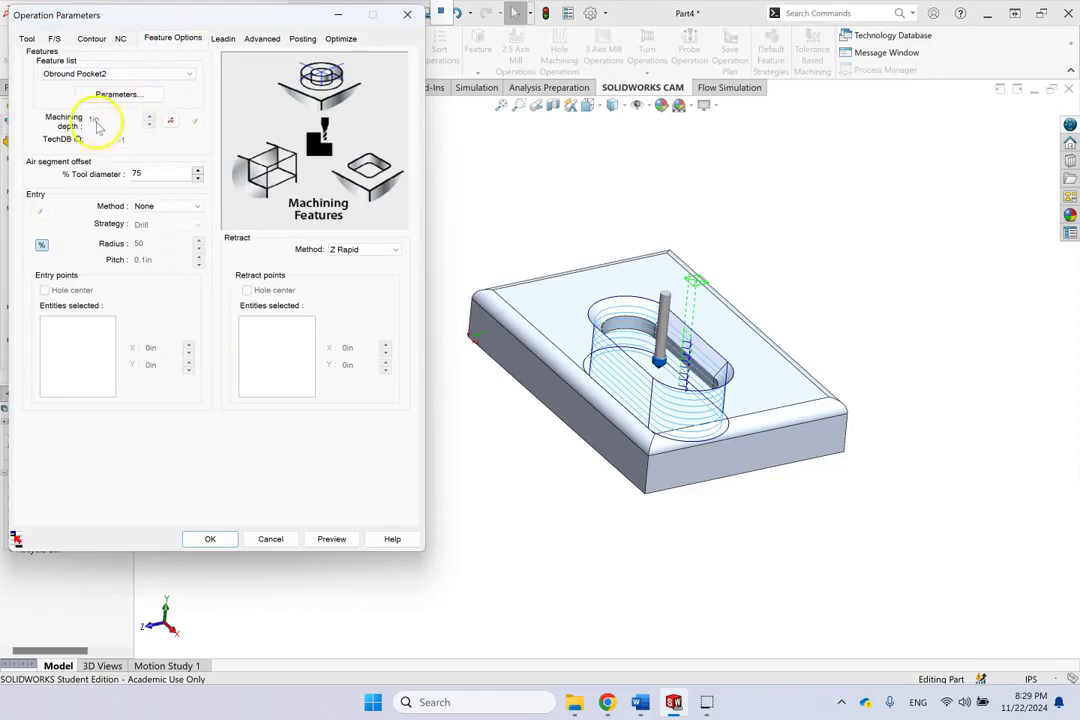
click(172, 122)
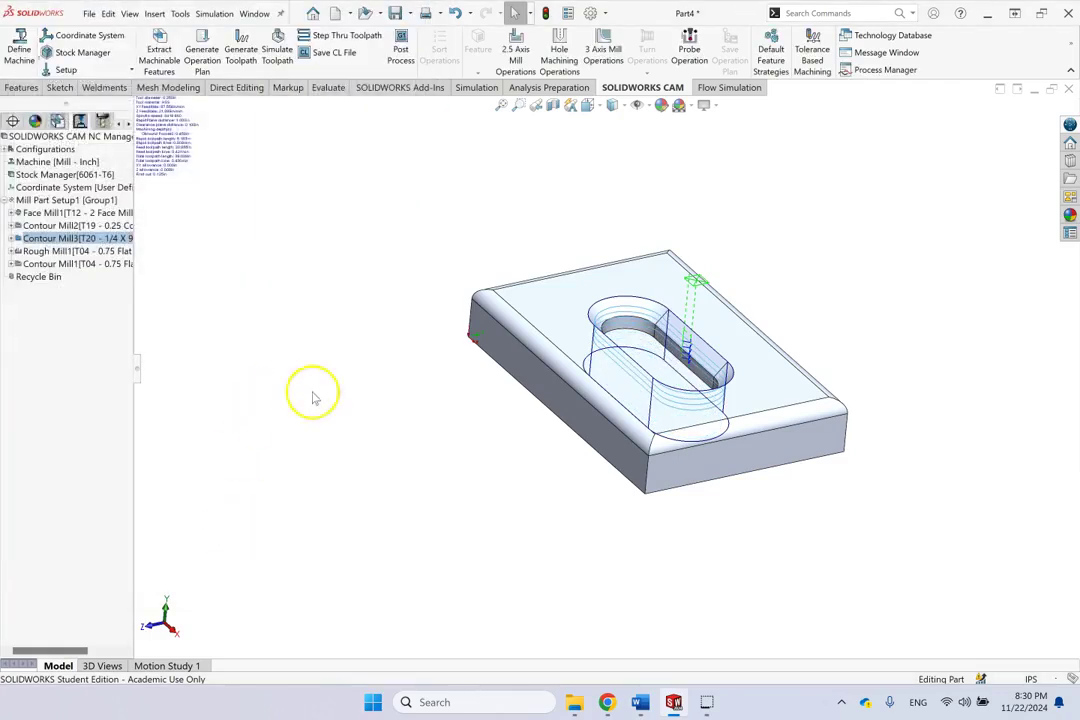
scroll(690, 345, down, 3)
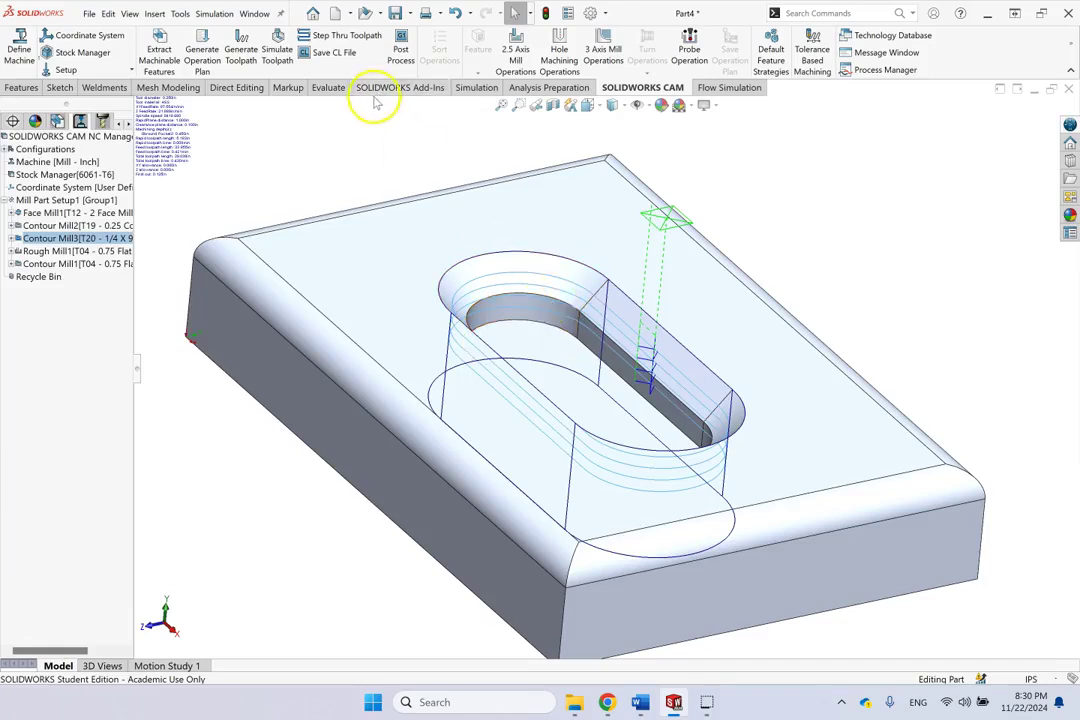
Regenerate the toolpaths with the shallower countersink cut and simulate the milling again
click(240, 48)
click(277, 50)
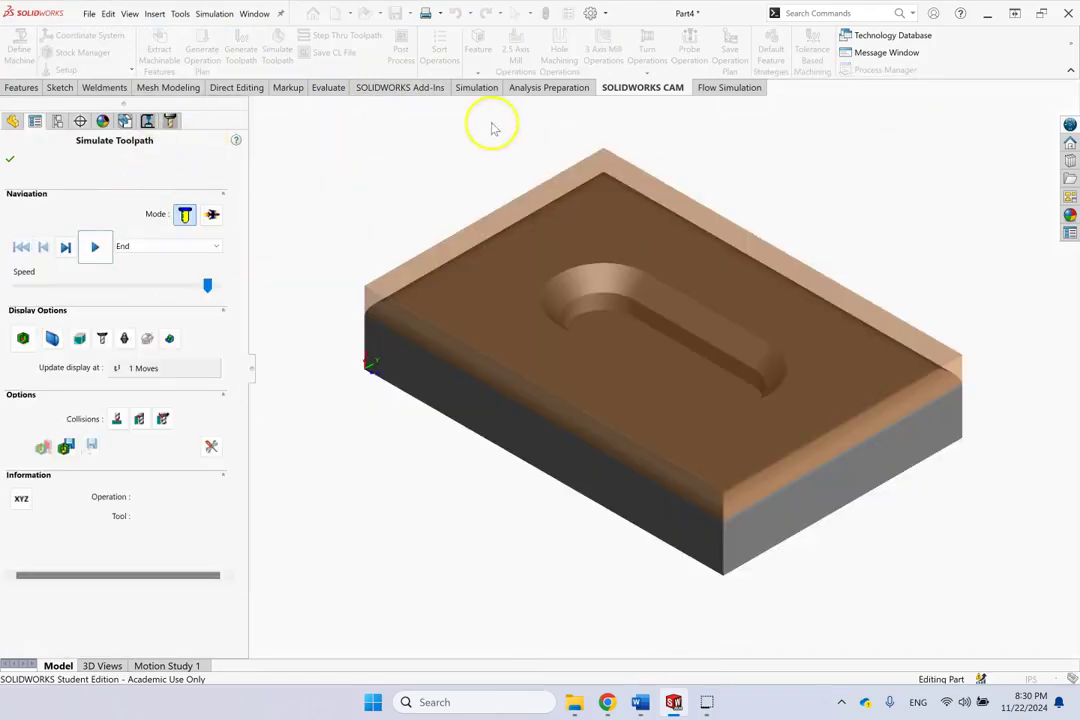
click(95, 246)
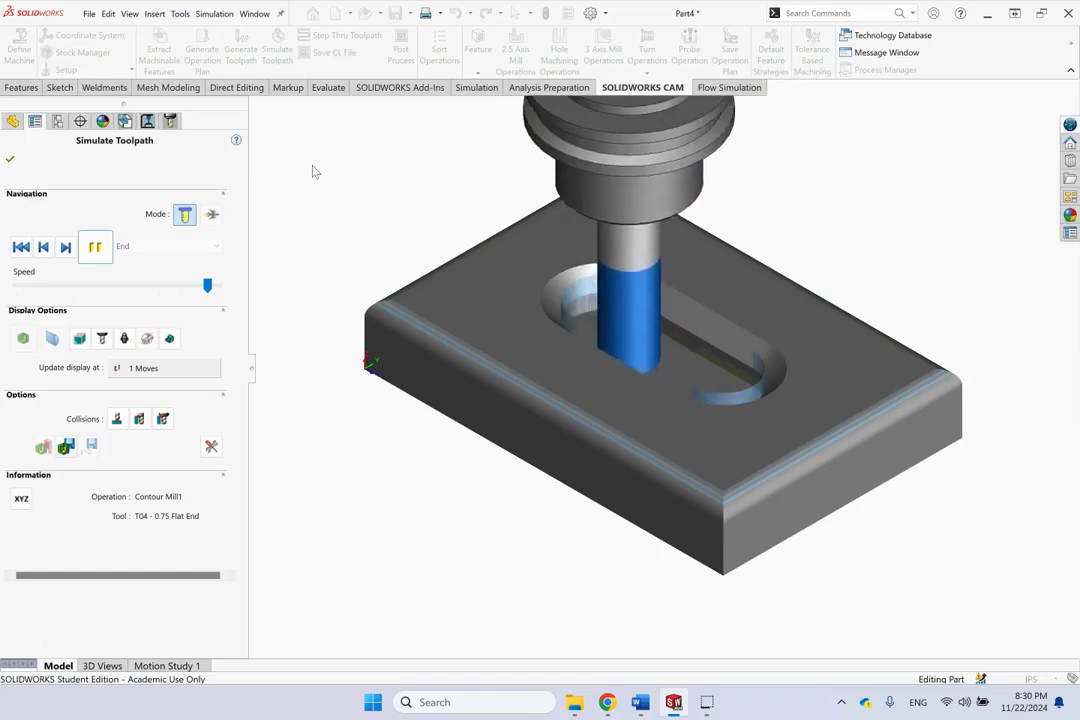
Exit the current simulation and replay the complete milling toolpath simulation from the start to the end
click(320, 153)
key(Escape)
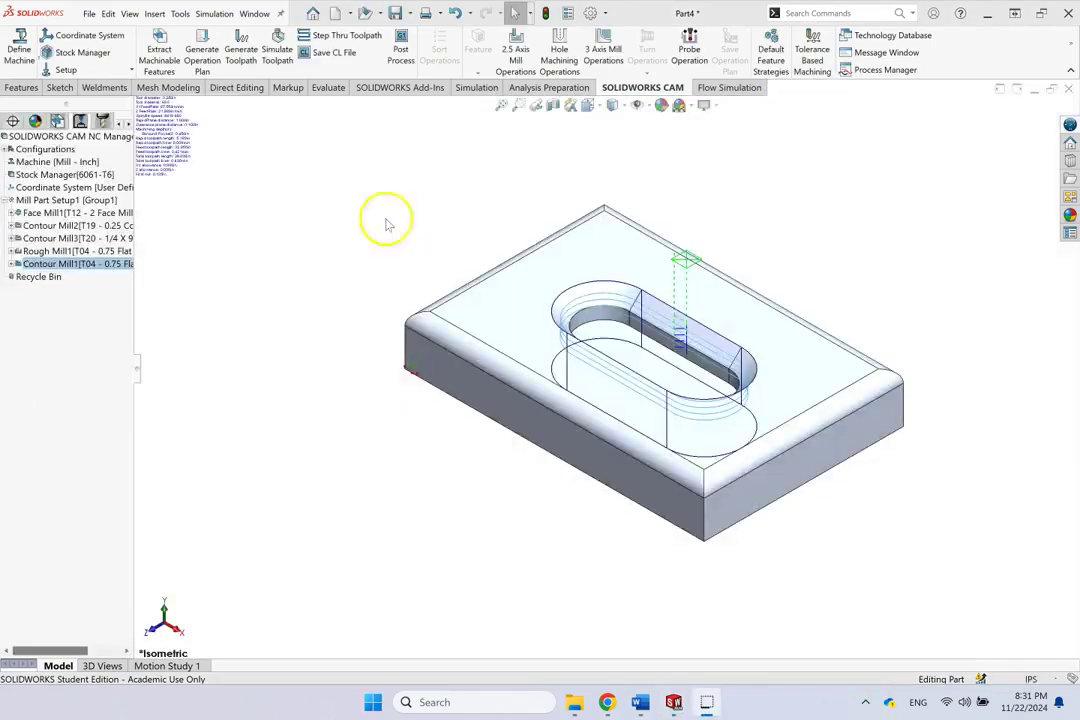
click(277, 45)
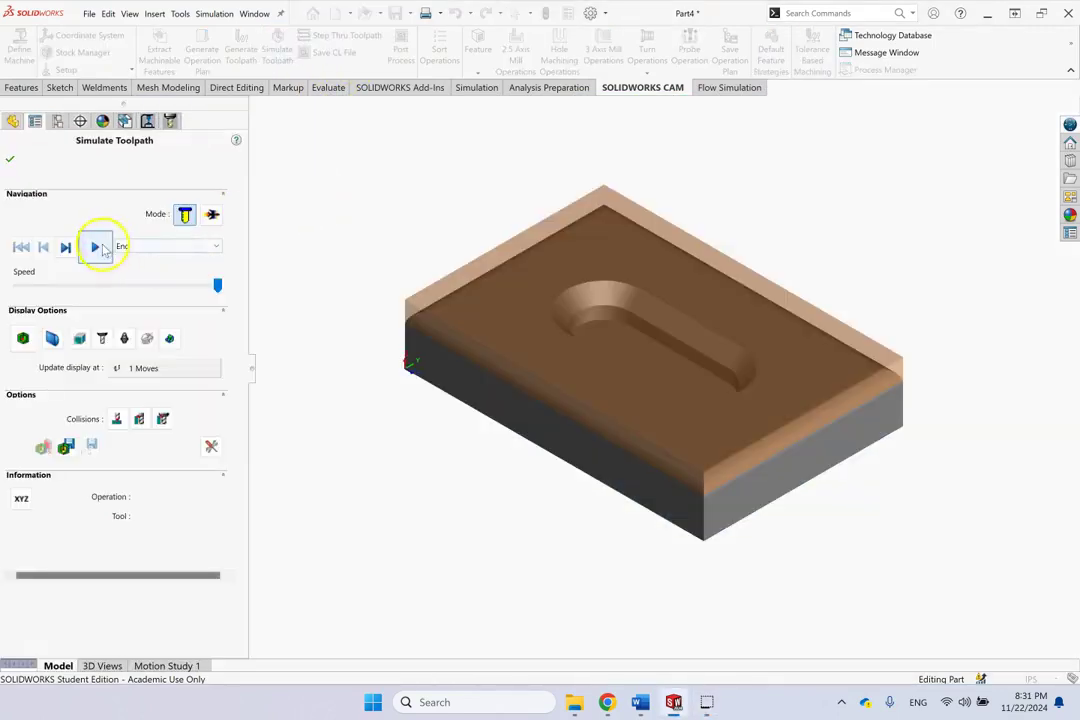
click(97, 247)
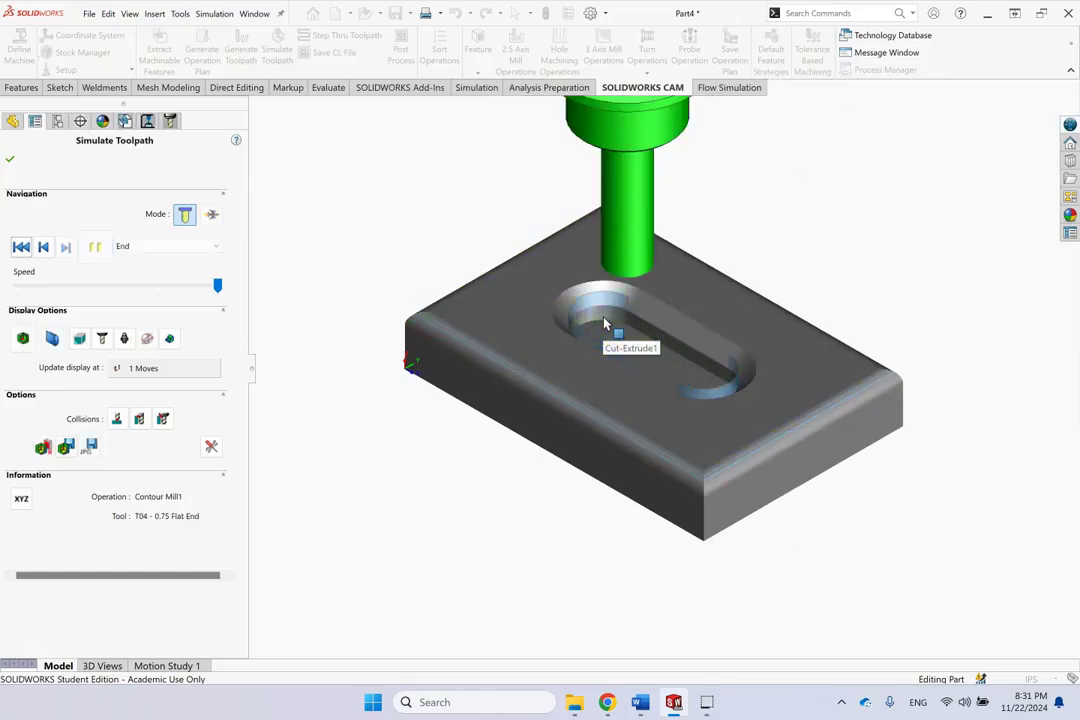
Examine the simulated block's slot walls, countersink chamfer and rounded edges up close, and close the simulation
scroll(600, 307, down, 3)
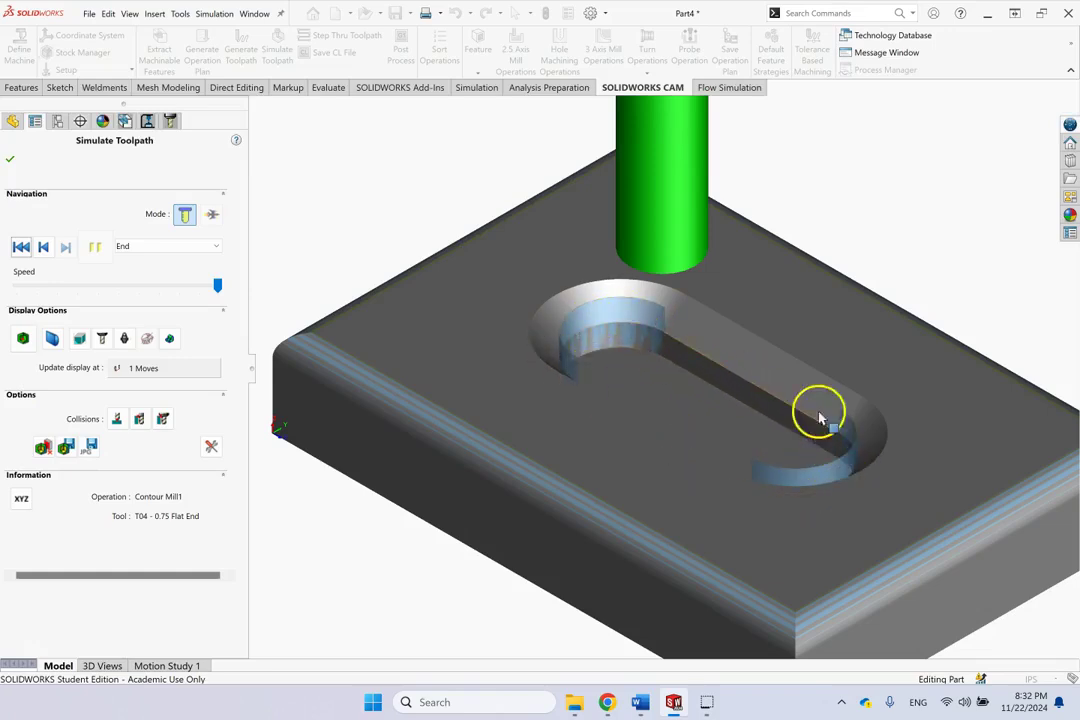
scroll(663, 354, up, 3)
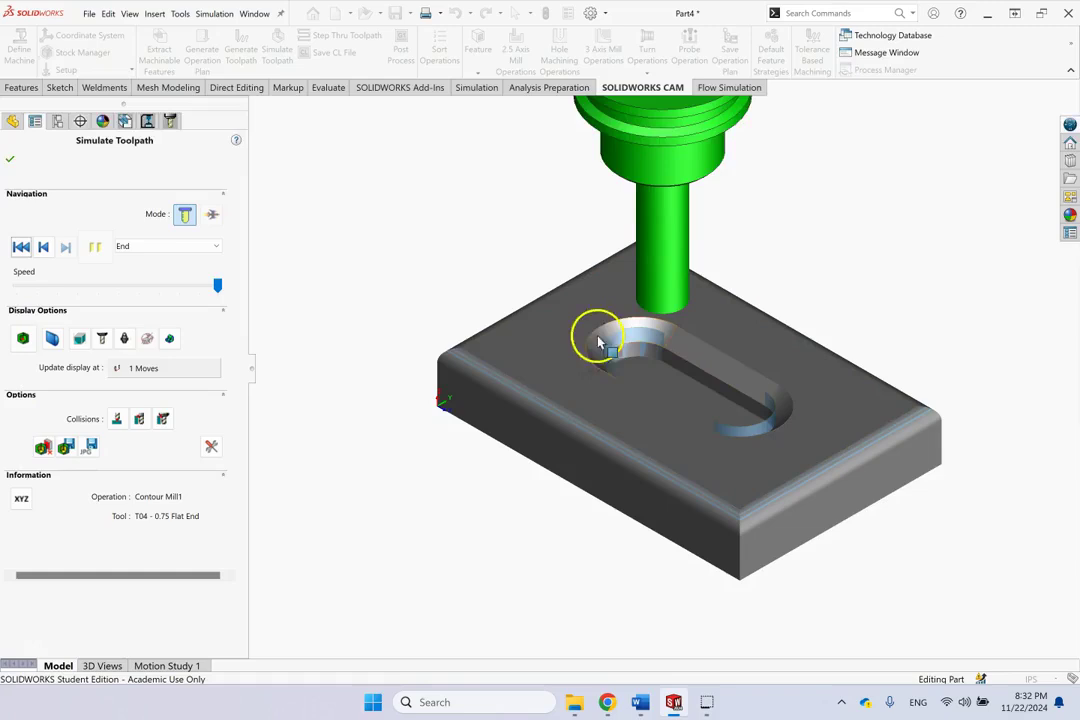
scroll(632, 360, down, 5)
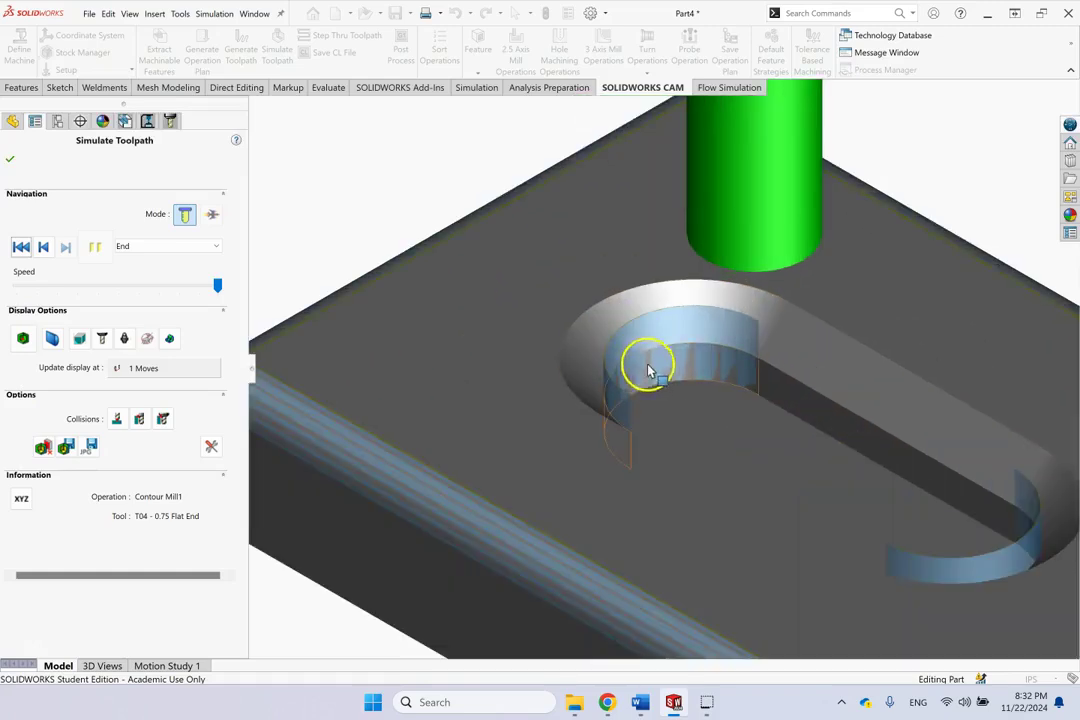
middle_drag(403, 212, 636, 350)
scroll(557, 350, up, 5)
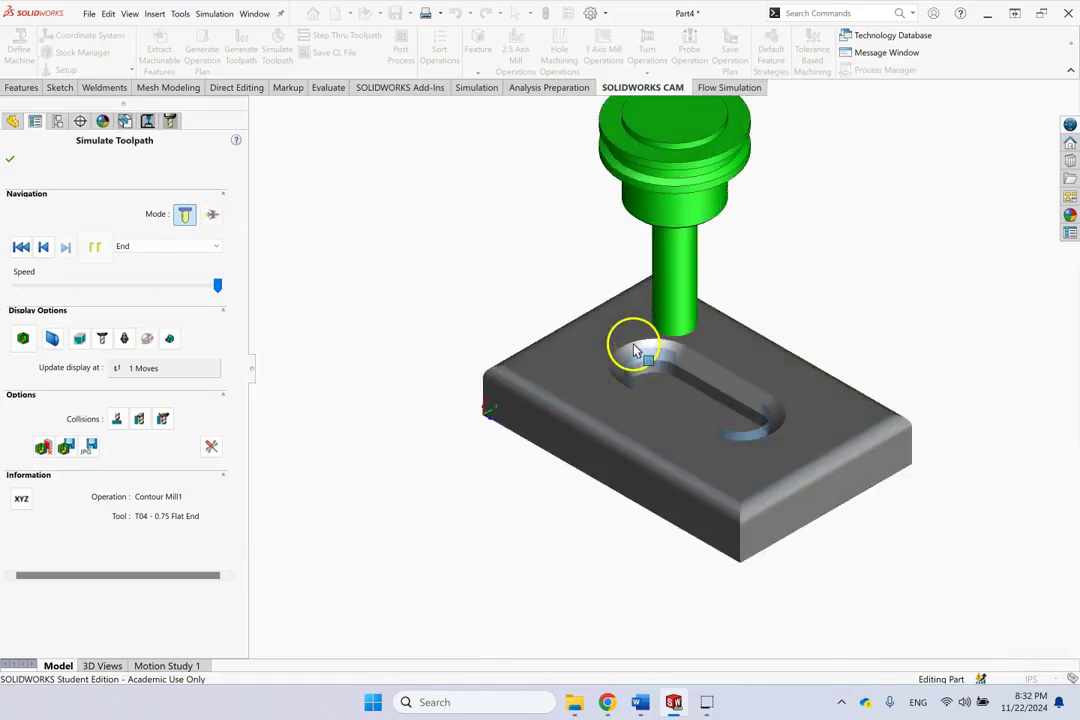
scroll(938, 497, down, 2)
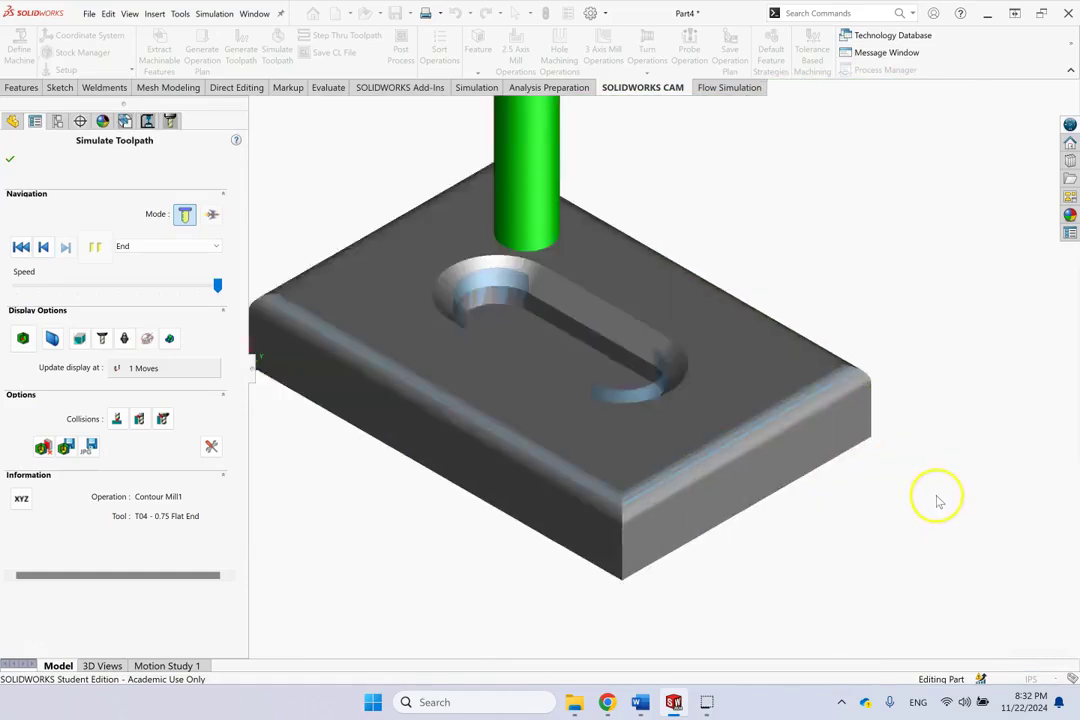
scroll(923, 482, up, 4)
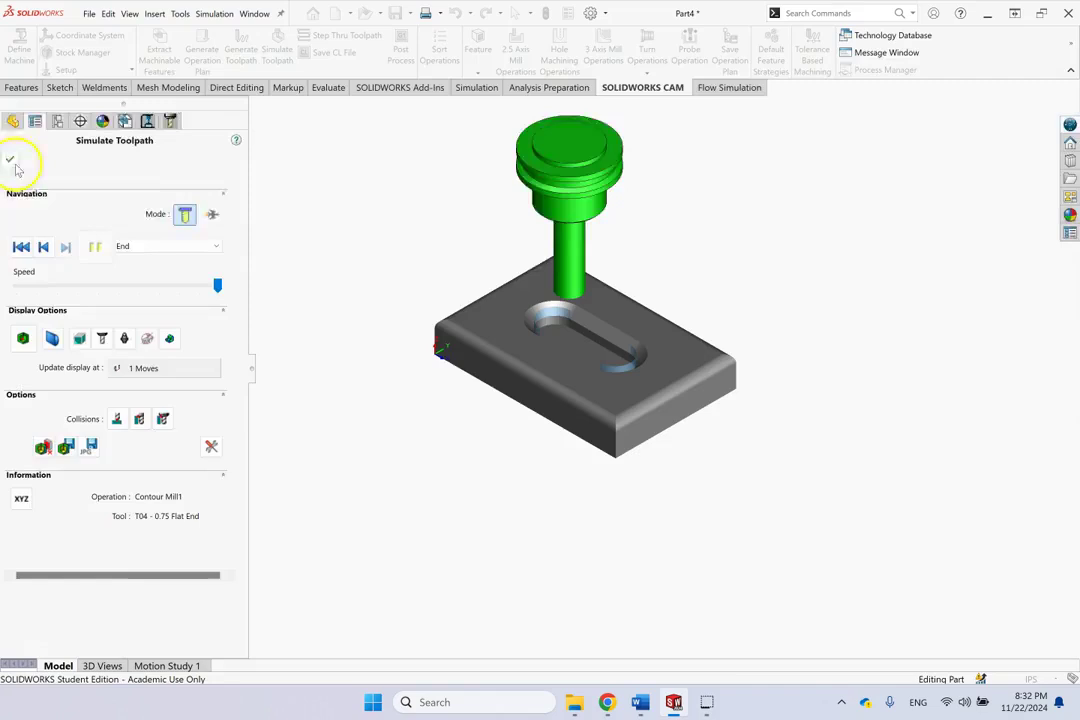
click(10, 160)
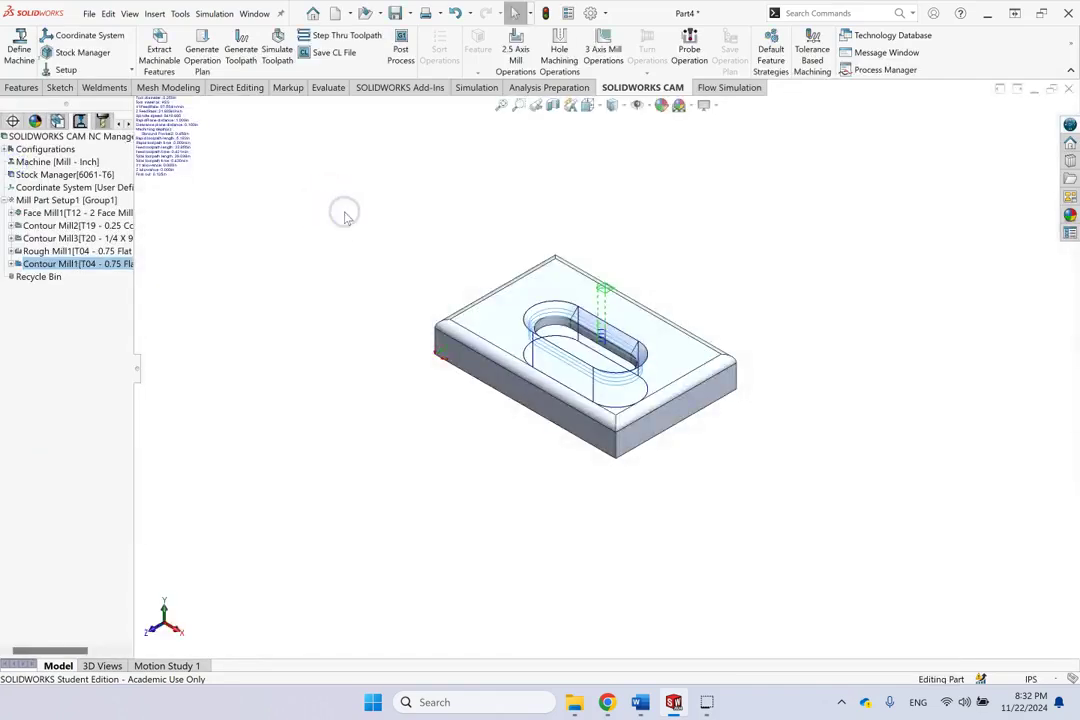